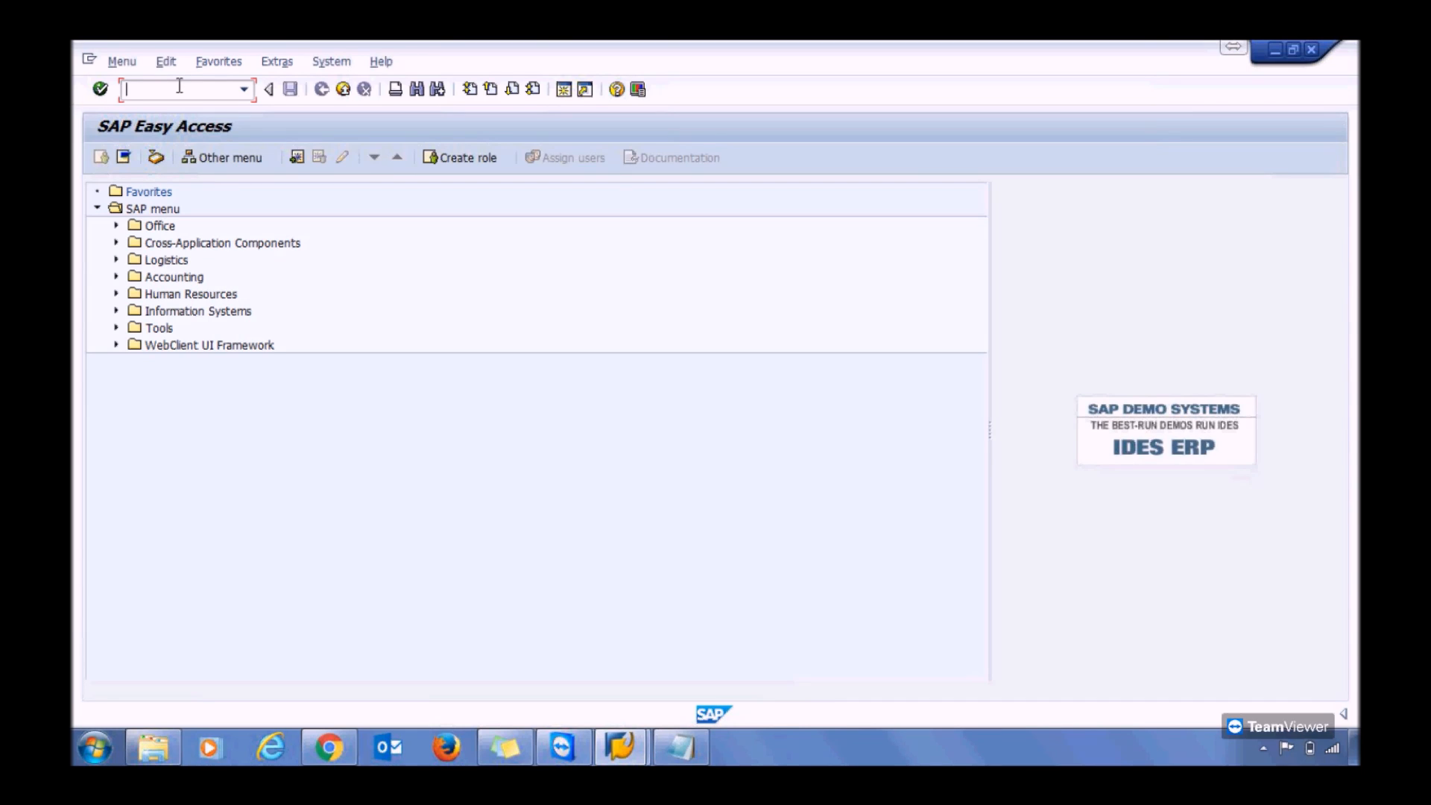
# Step: Run transaction SPRO and display the SAP Reference IMG
pyautogui.write('SPRO')
pyautogui.press('Return')
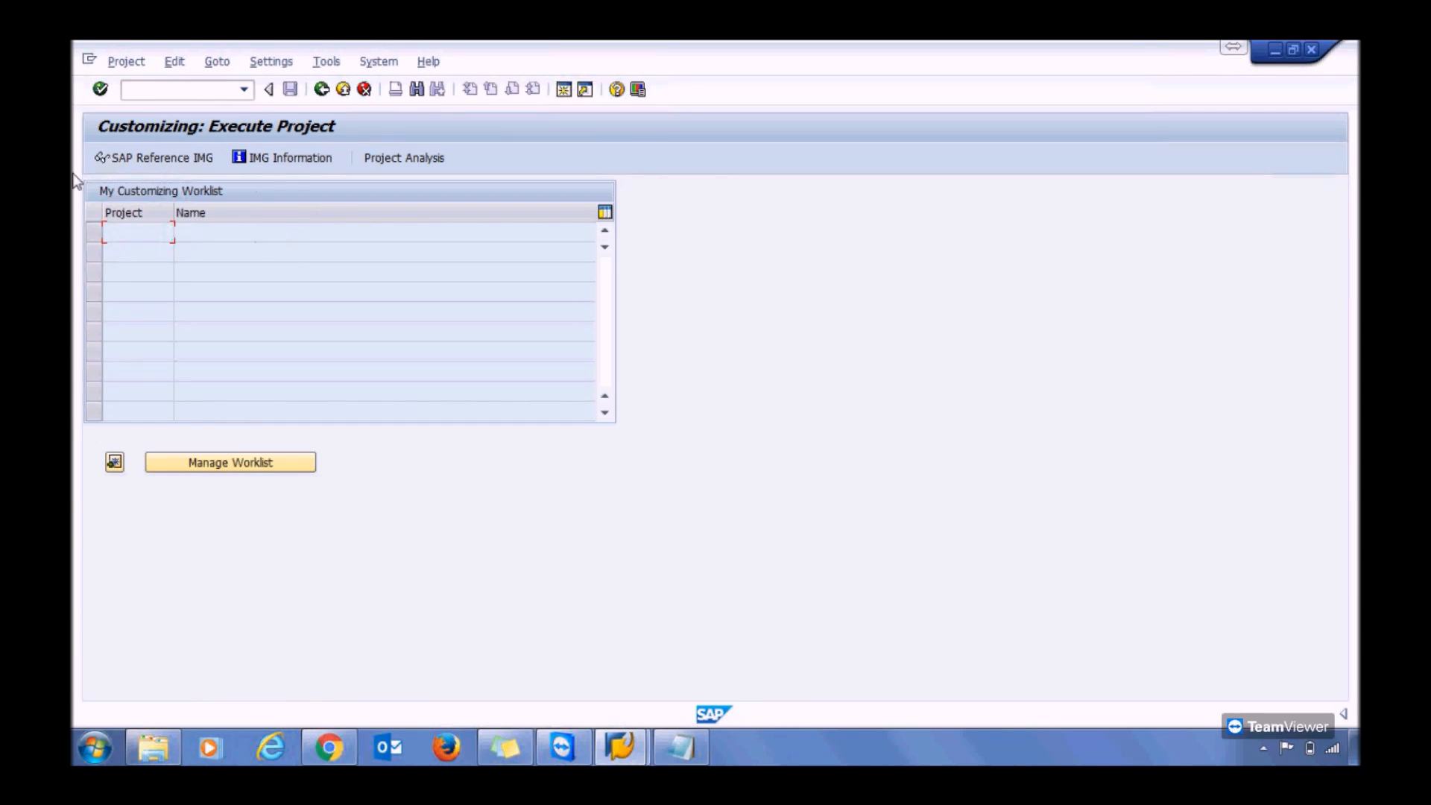
pyautogui.click(121, 160)
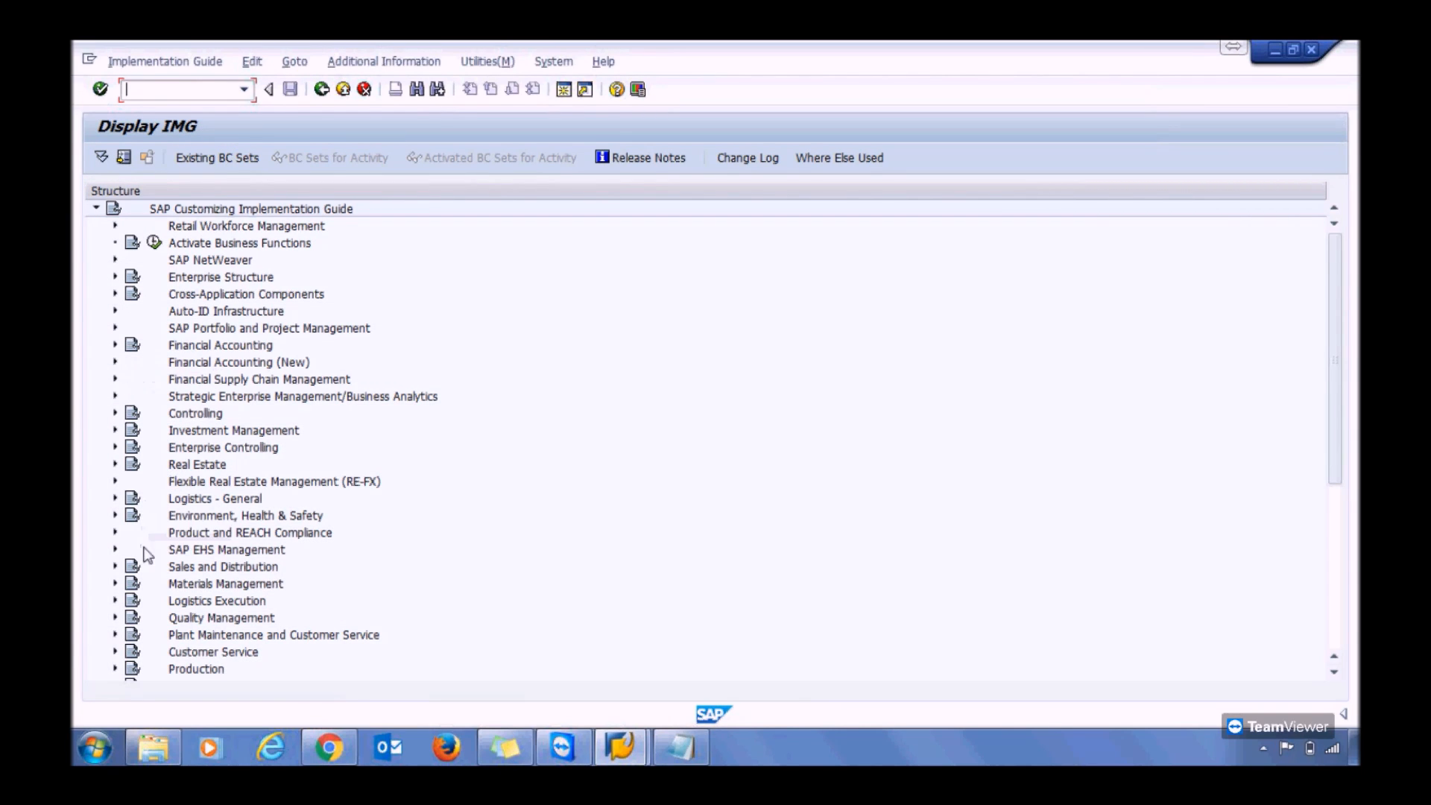
# Step: Open Define Attributes of Material Types under Logistics - General, Material Master, Basic Settings, Material Types
pyautogui.click(115, 499)
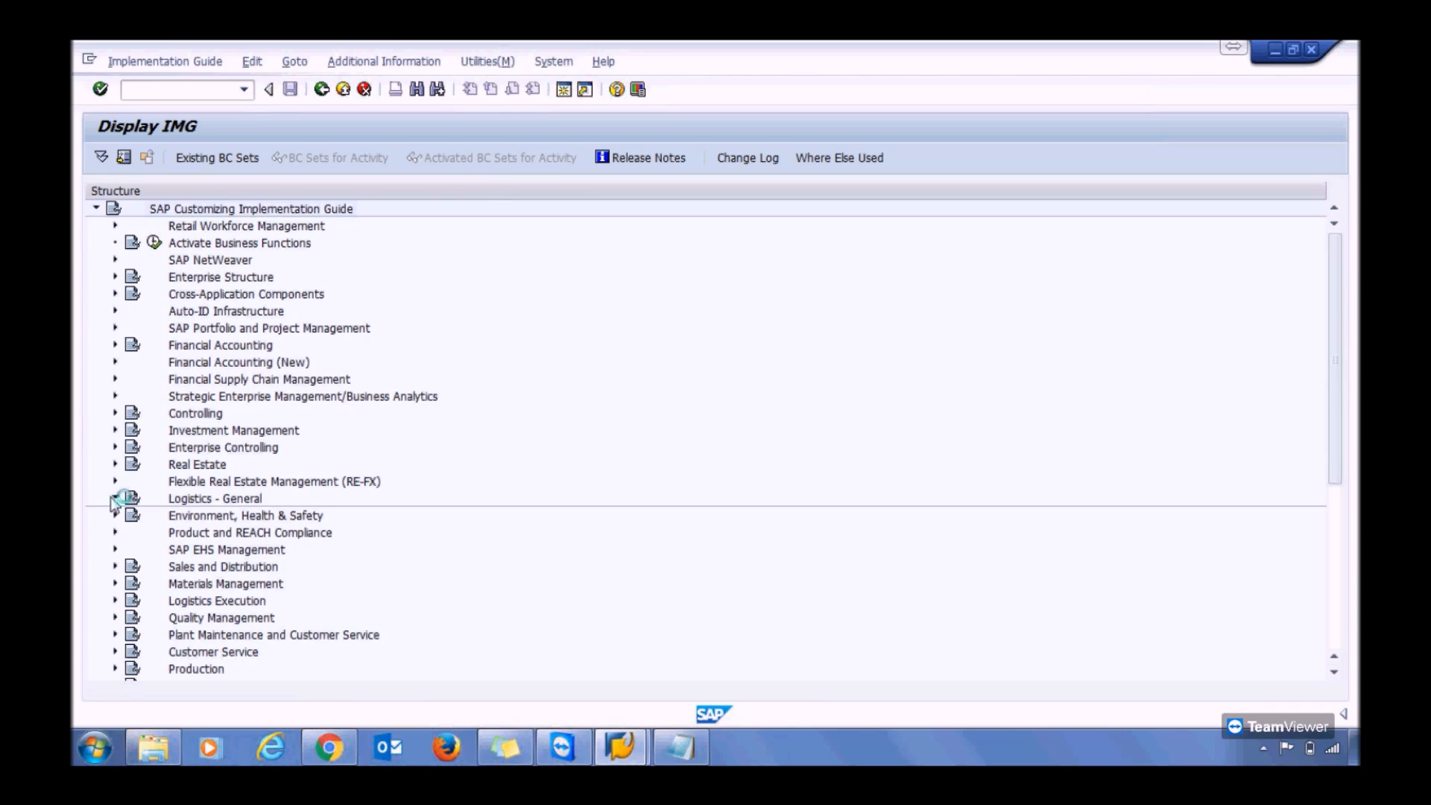
pyautogui.click(133, 259)
pyautogui.click(153, 311)
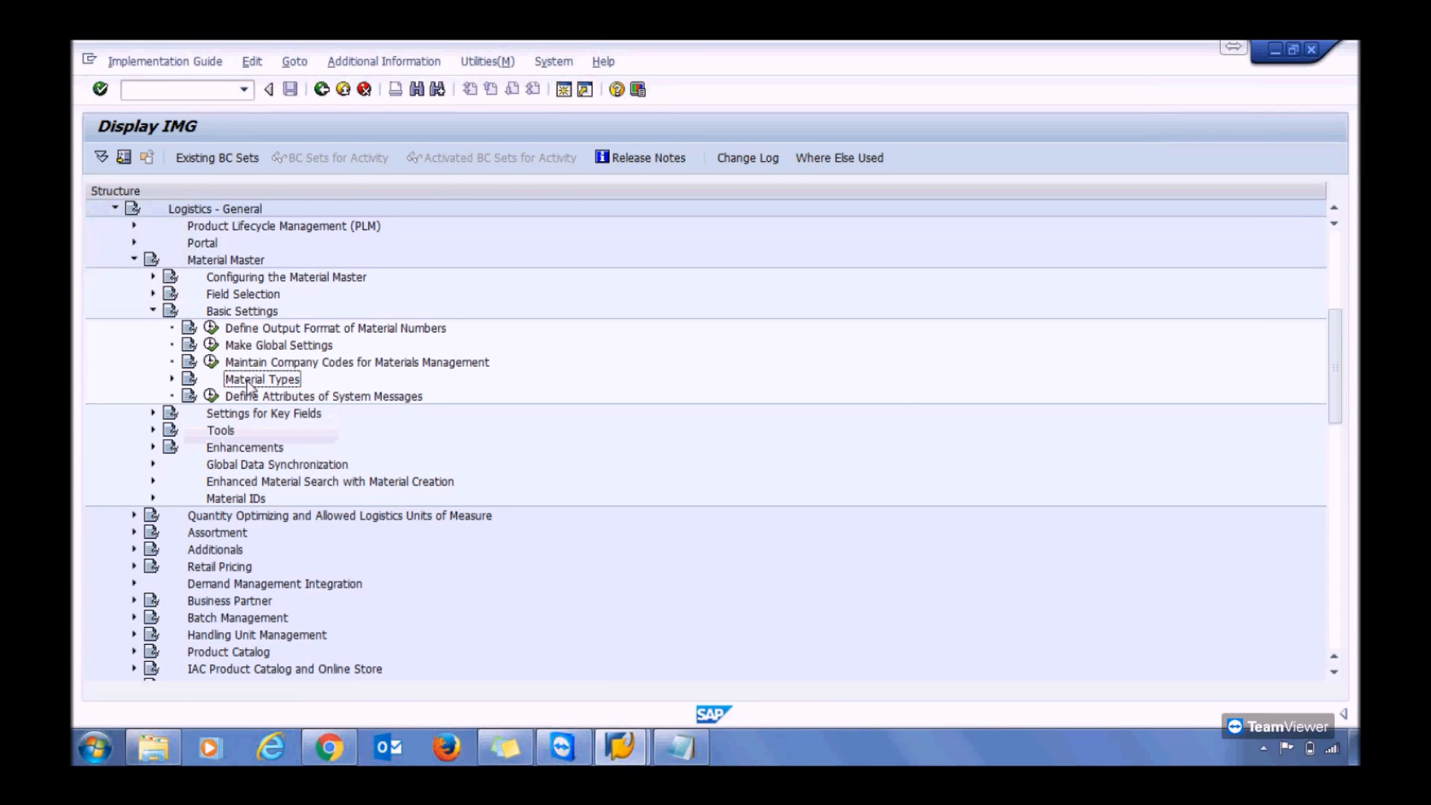
pyautogui.click(172, 379)
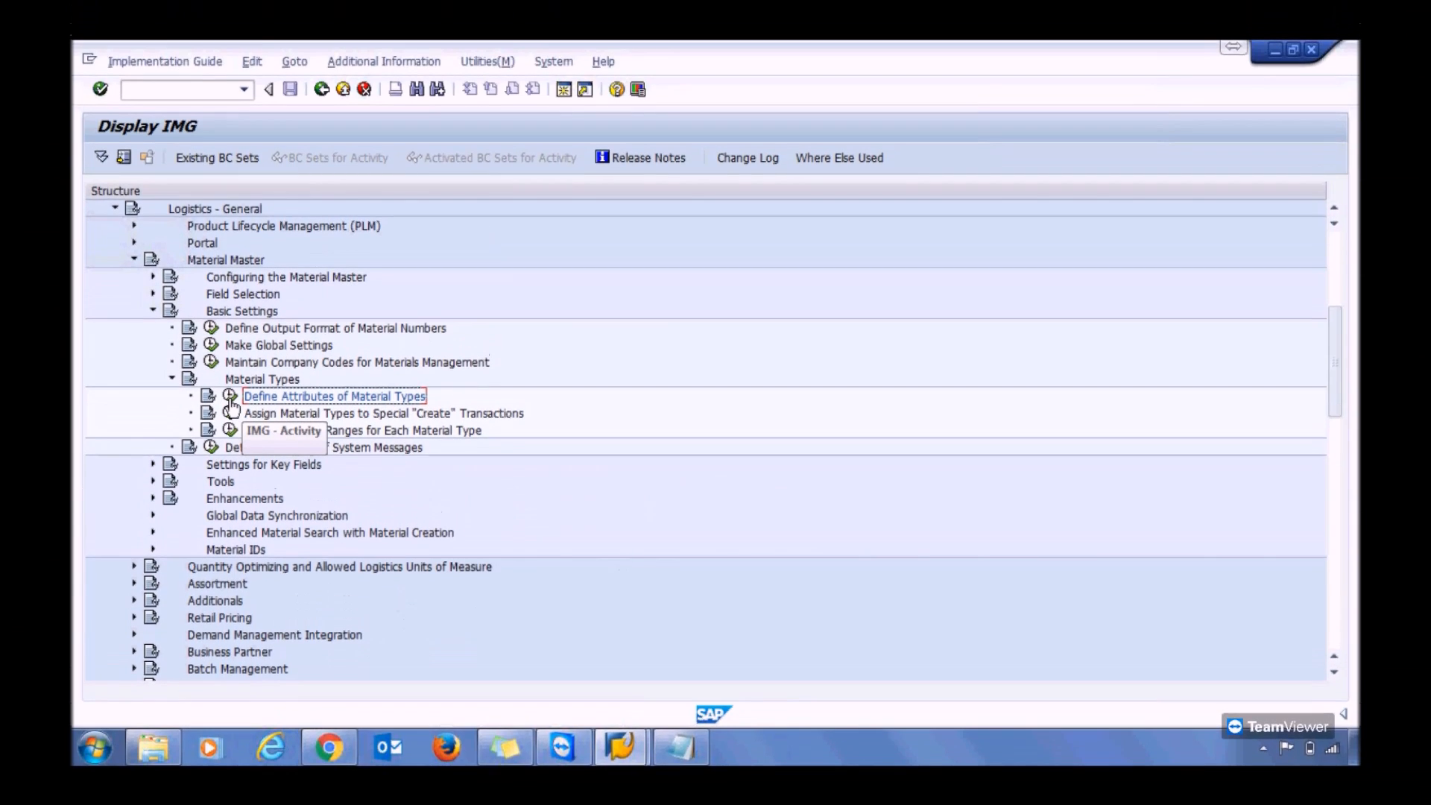
pyautogui.click(230, 401)
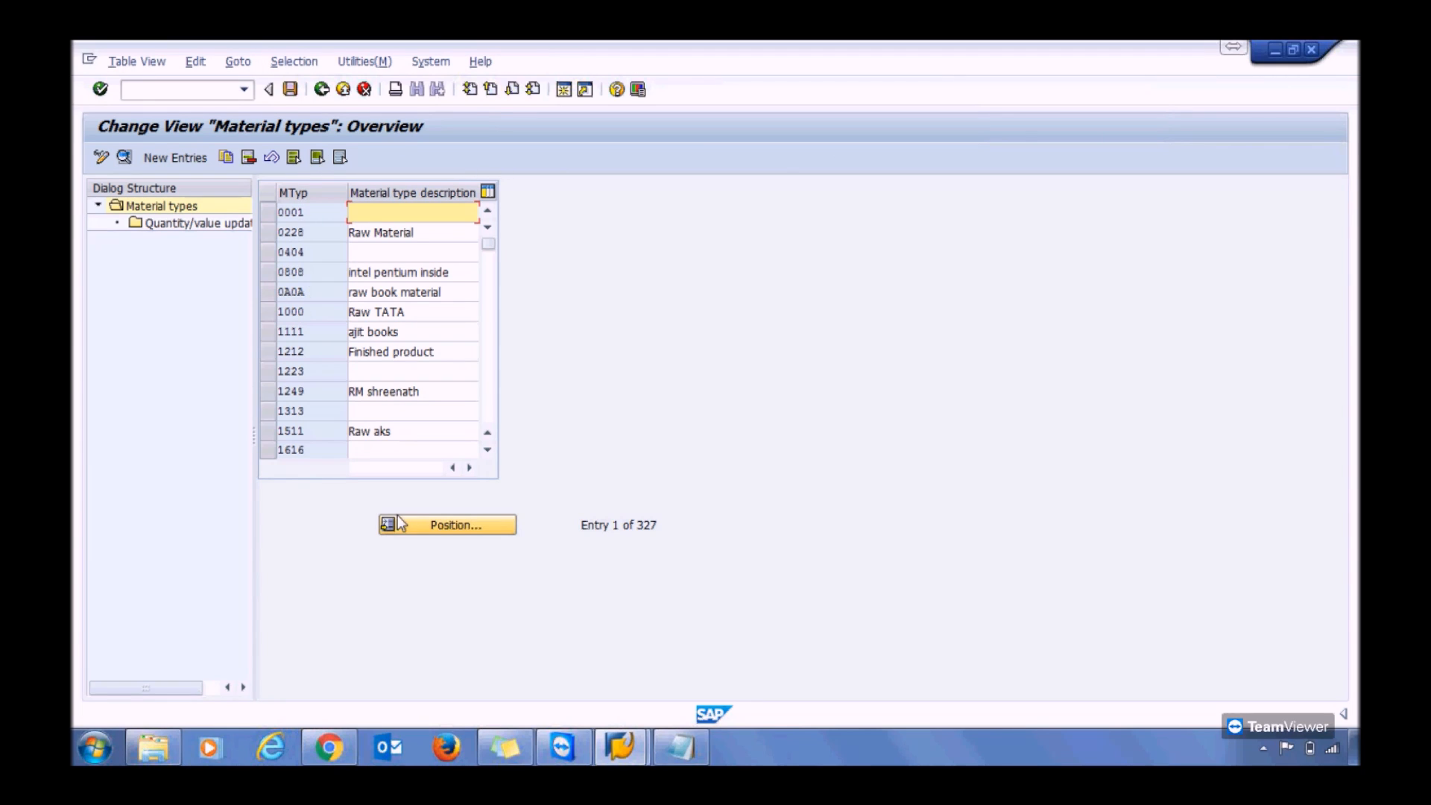
# Step: Find material type ROH in the overview and start a copy of it
pyautogui.click(446, 528)
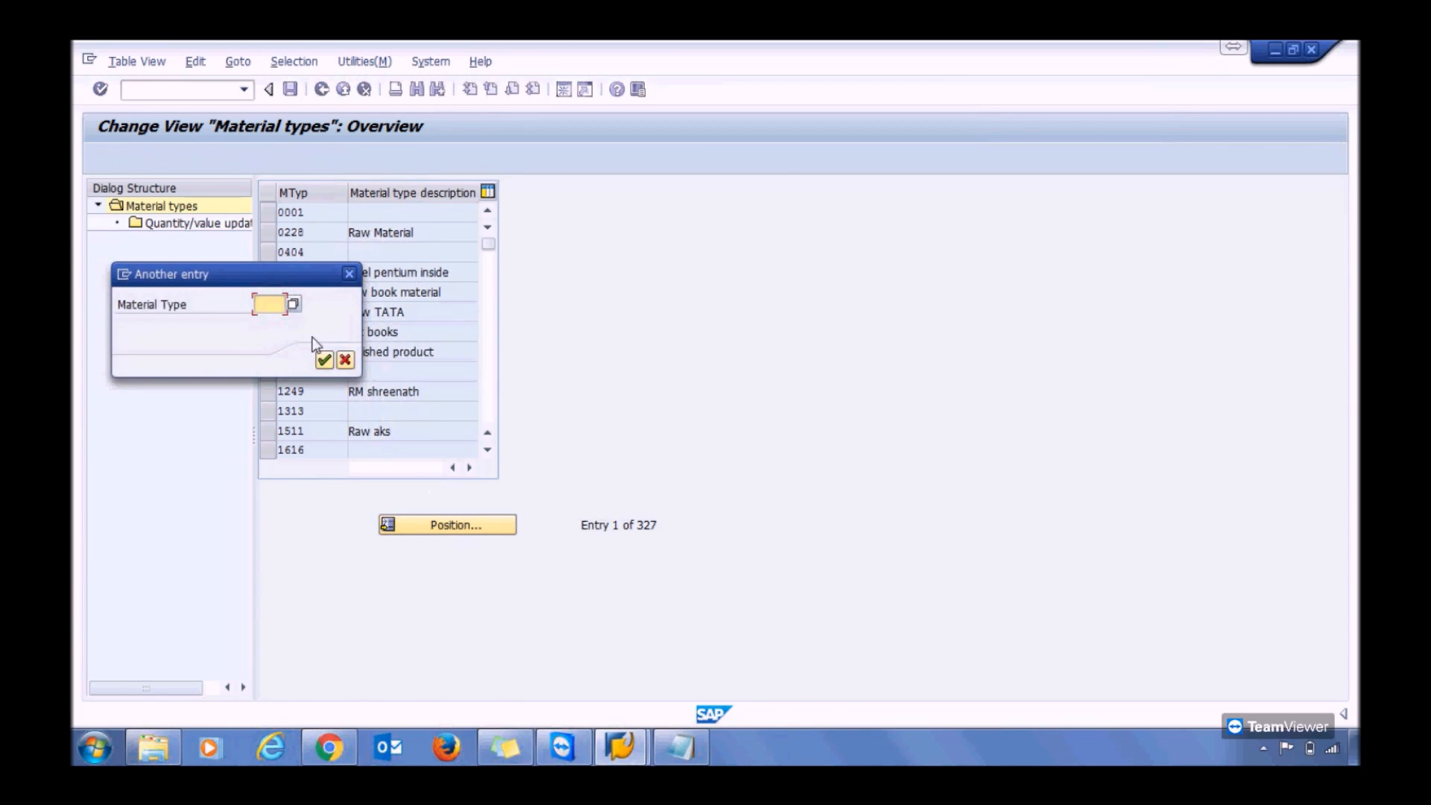
pyautogui.write('ROH')
pyautogui.click(324, 360)
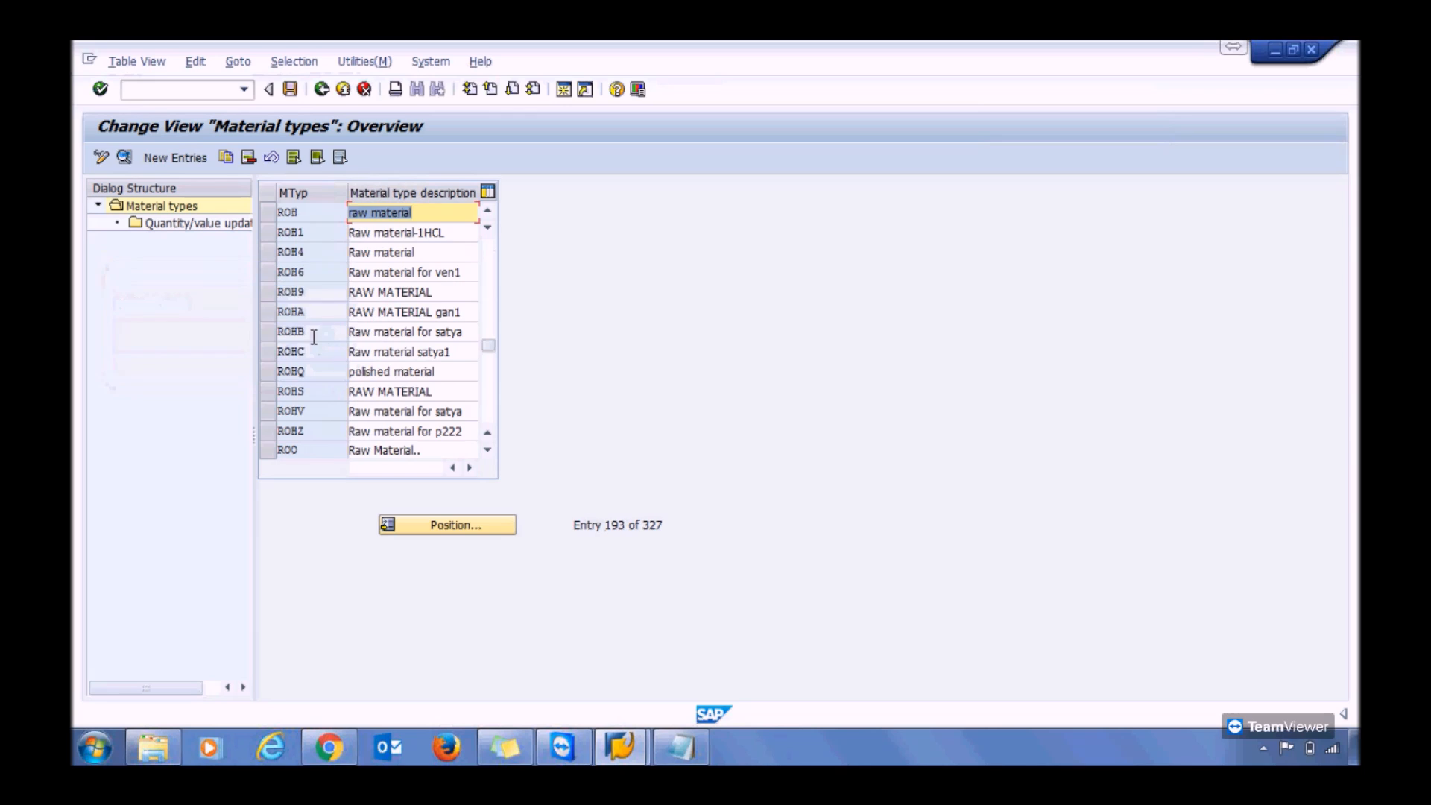
pyautogui.click(265, 214)
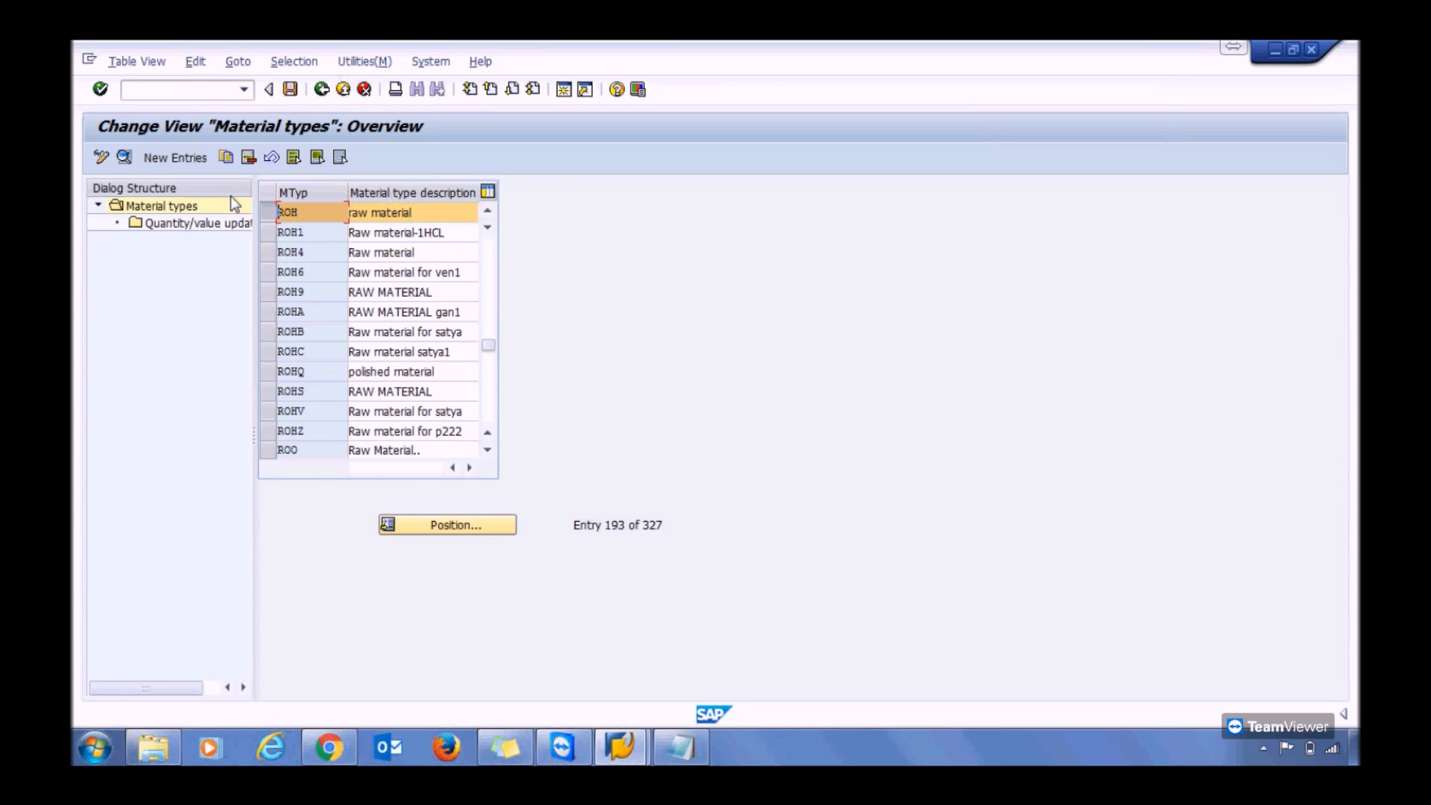
pyautogui.click(226, 155)
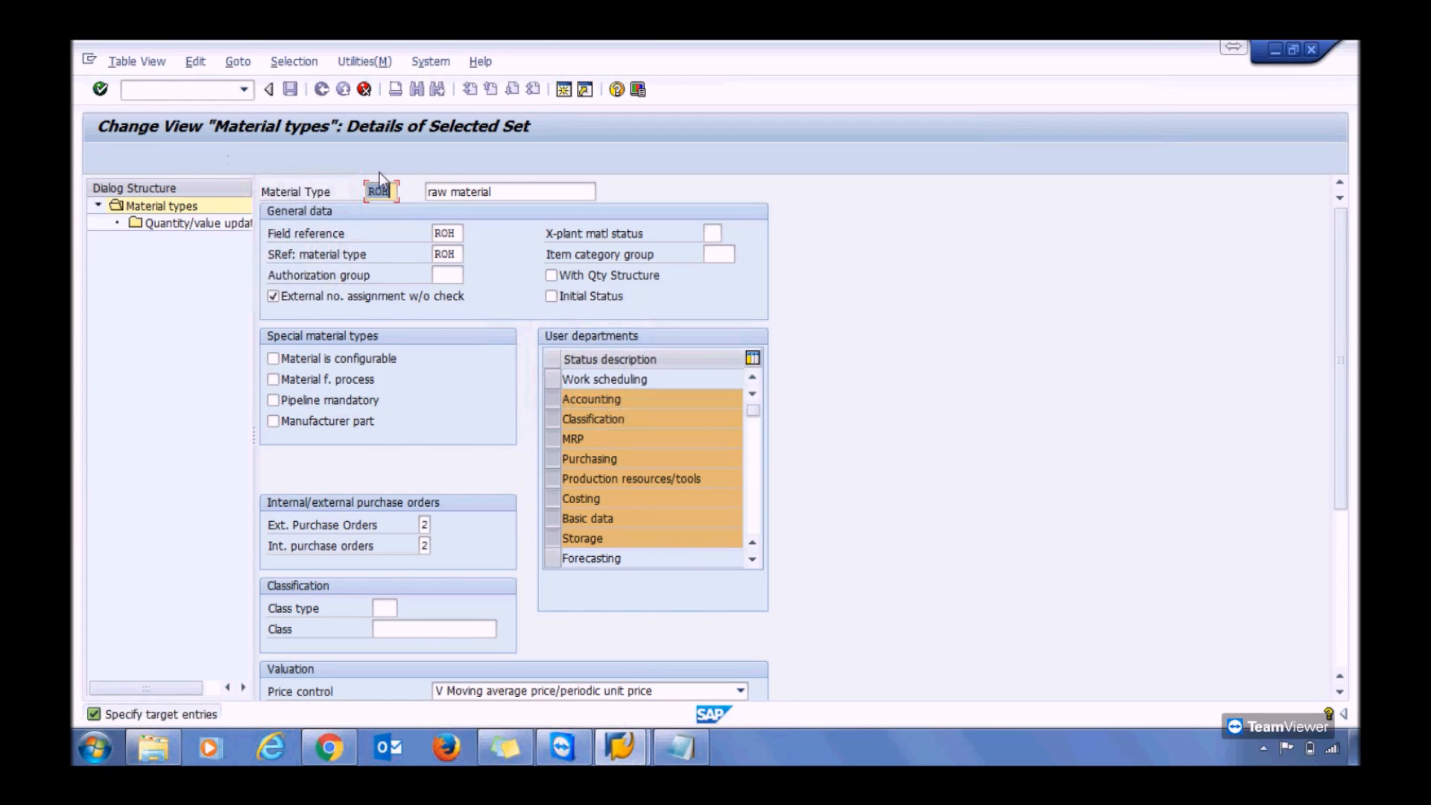
# Step: Name the copied material type ZWER and give it the description Spare Material
pyautogui.press('BackSpace')
pyautogui.press('Return')
pyautogui.press('Tab')
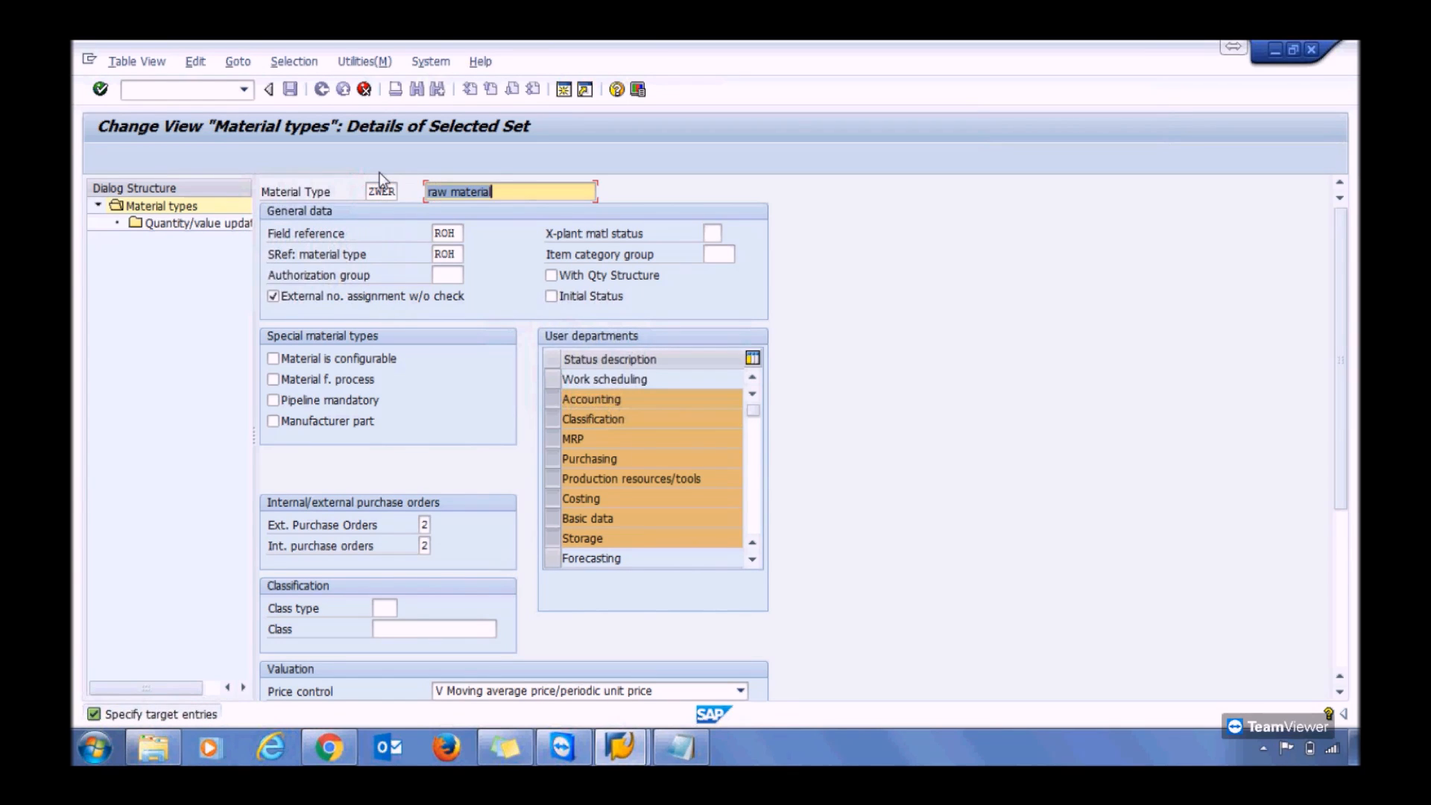
pyautogui.press('BackSpace')
pyautogui.press('Down')
pyautogui.press('Return')
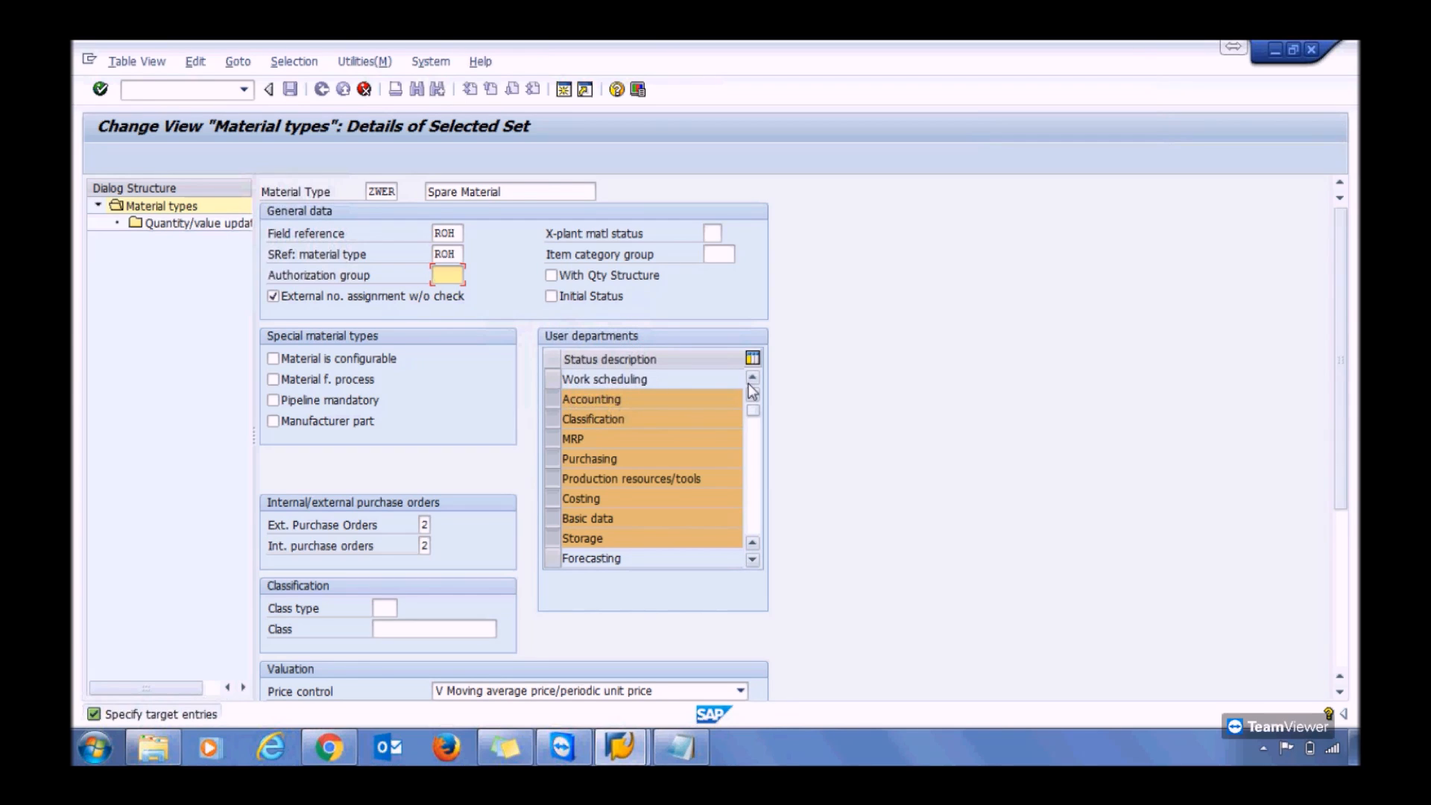
# Step: Deselect the user departments Classification, Production resources/tools, Quality management and Warehouse management for material type ZWER
pyautogui.click(553, 419)
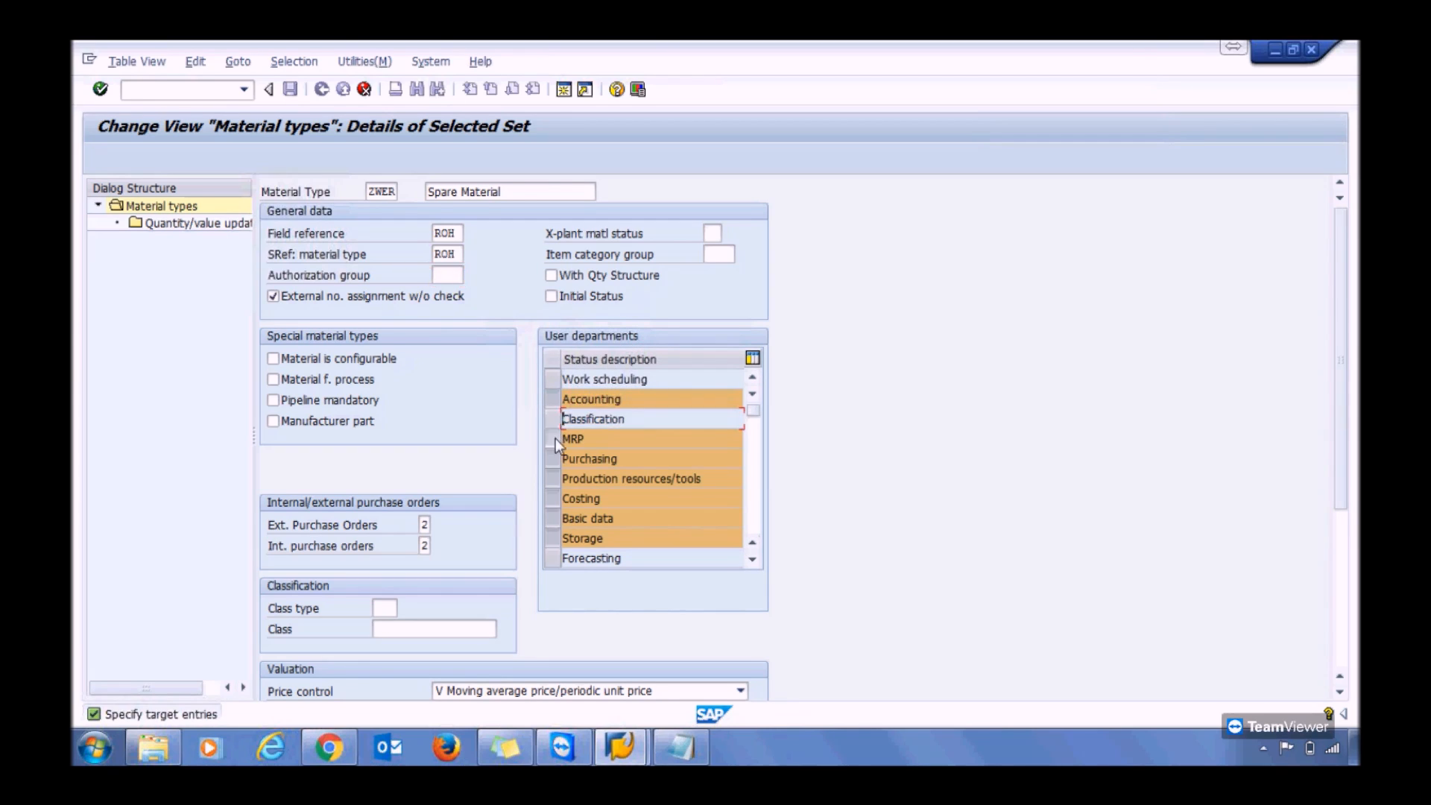
pyautogui.click(554, 479)
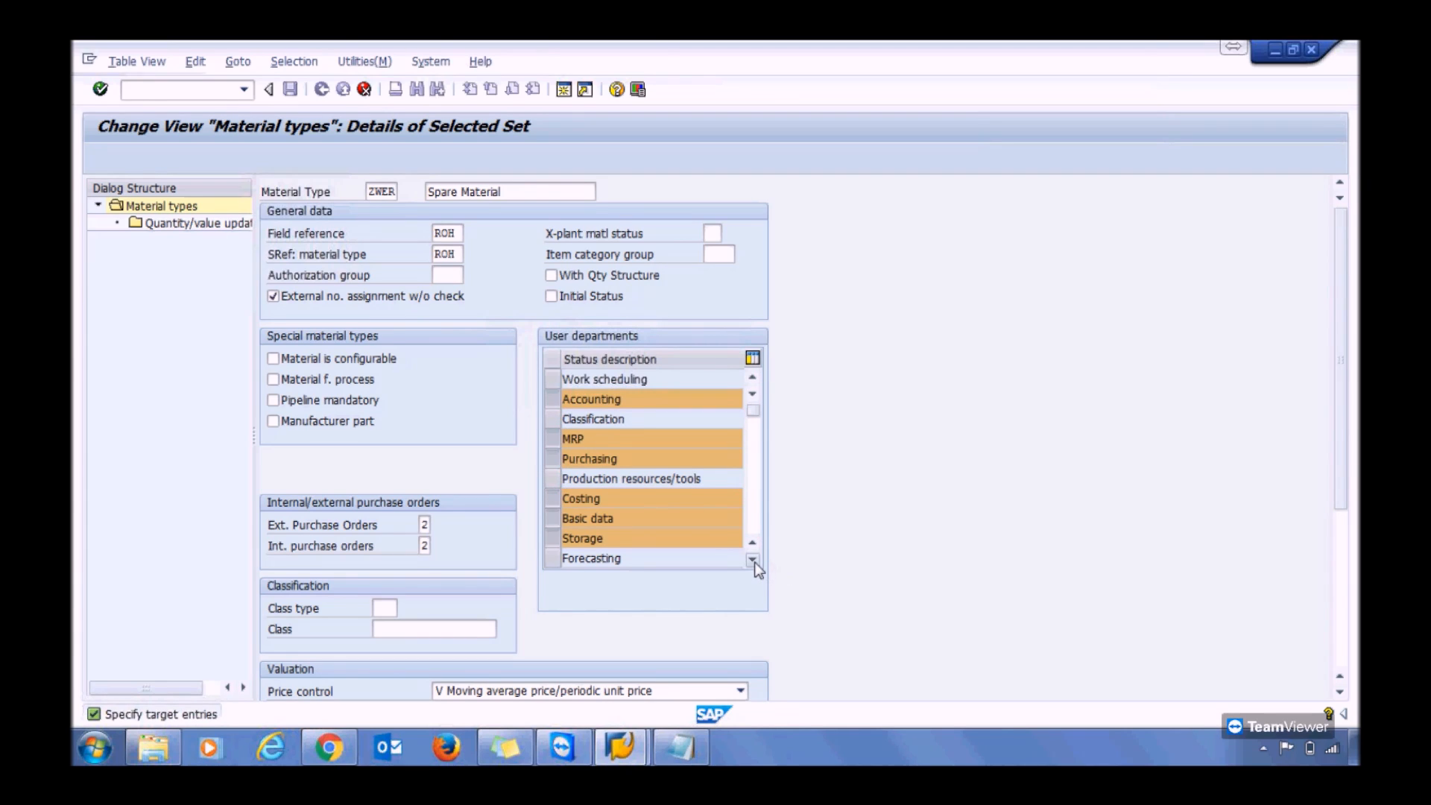
pyautogui.click(752, 560)
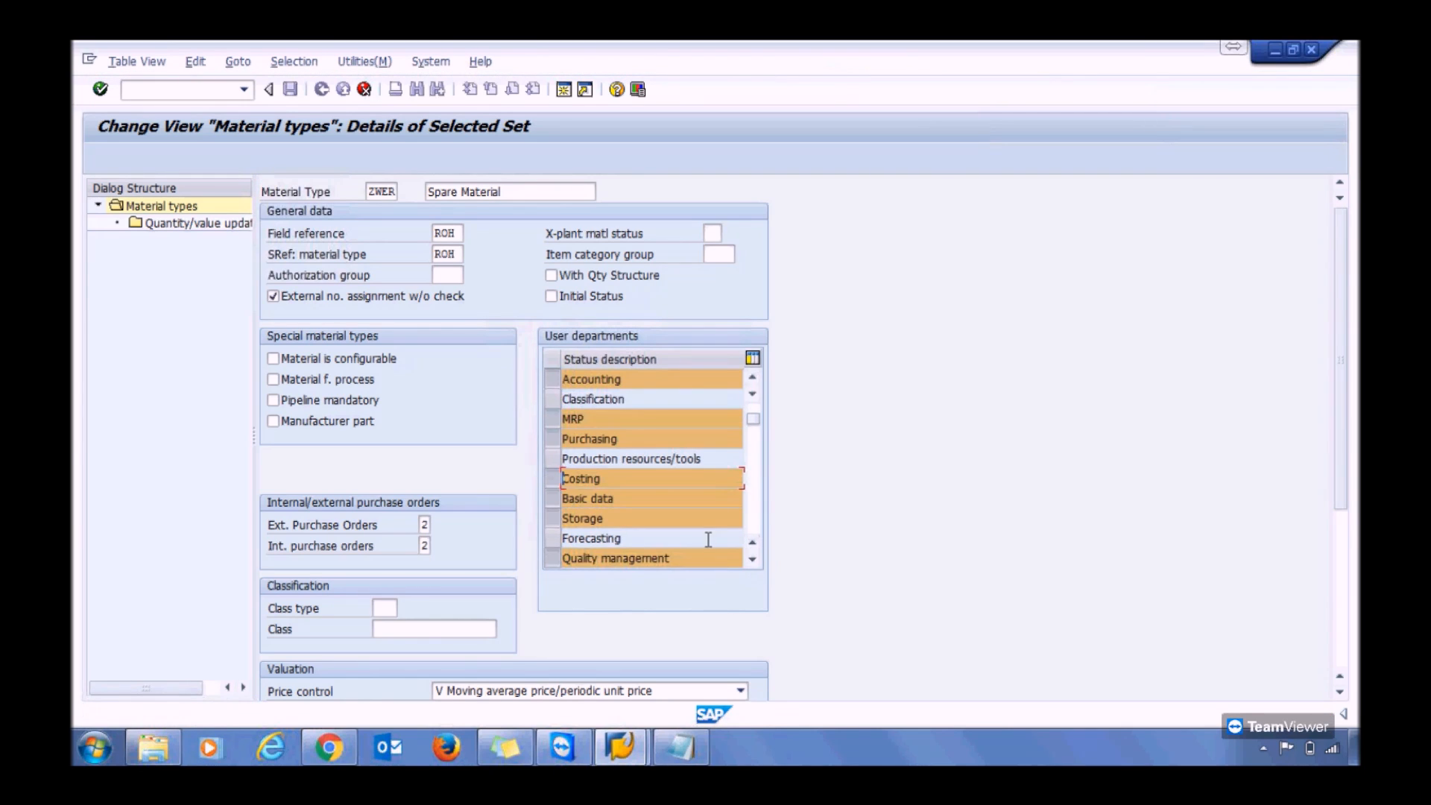
pyautogui.click(750, 561)
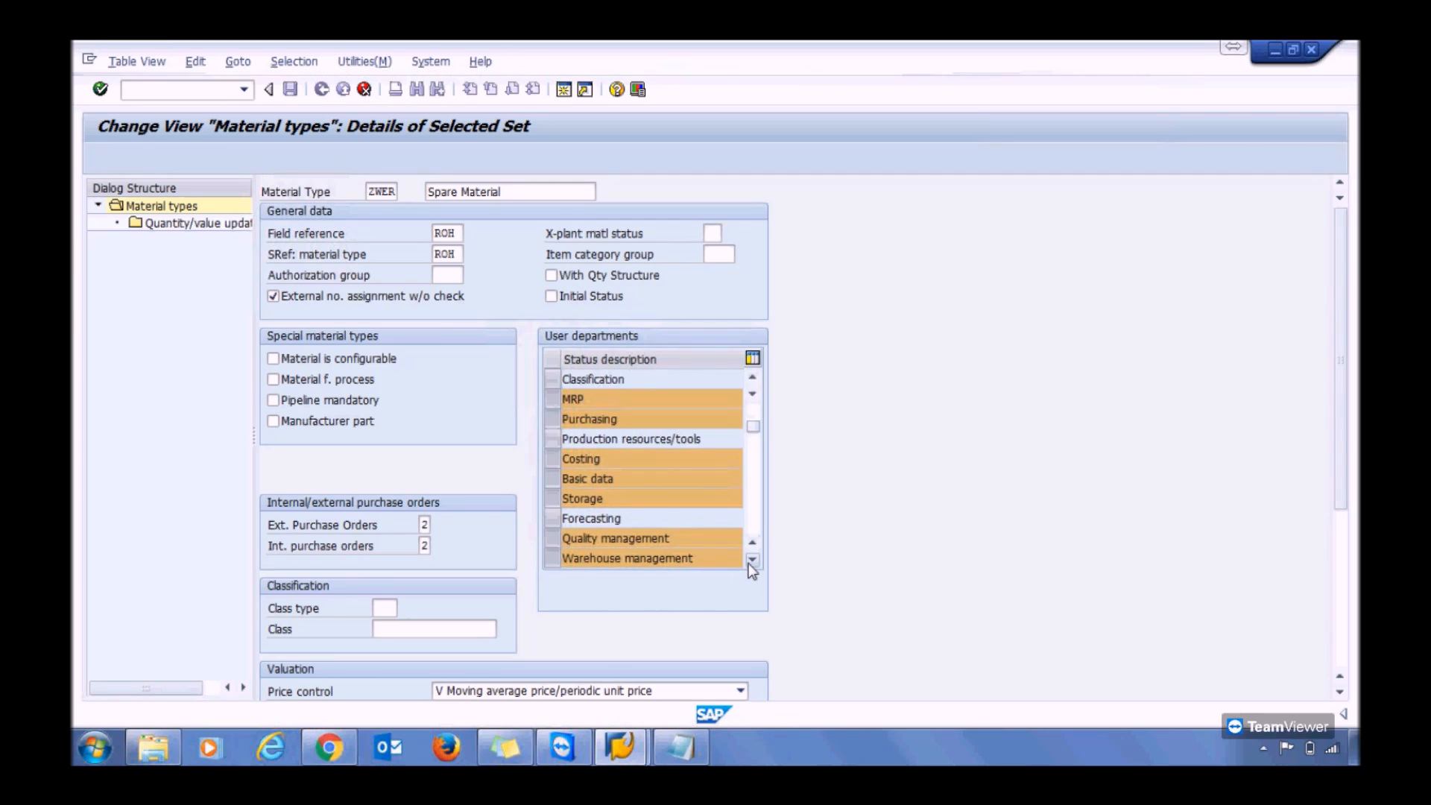
pyautogui.click(750, 562)
pyautogui.click(751, 561)
pyautogui.click(554, 498)
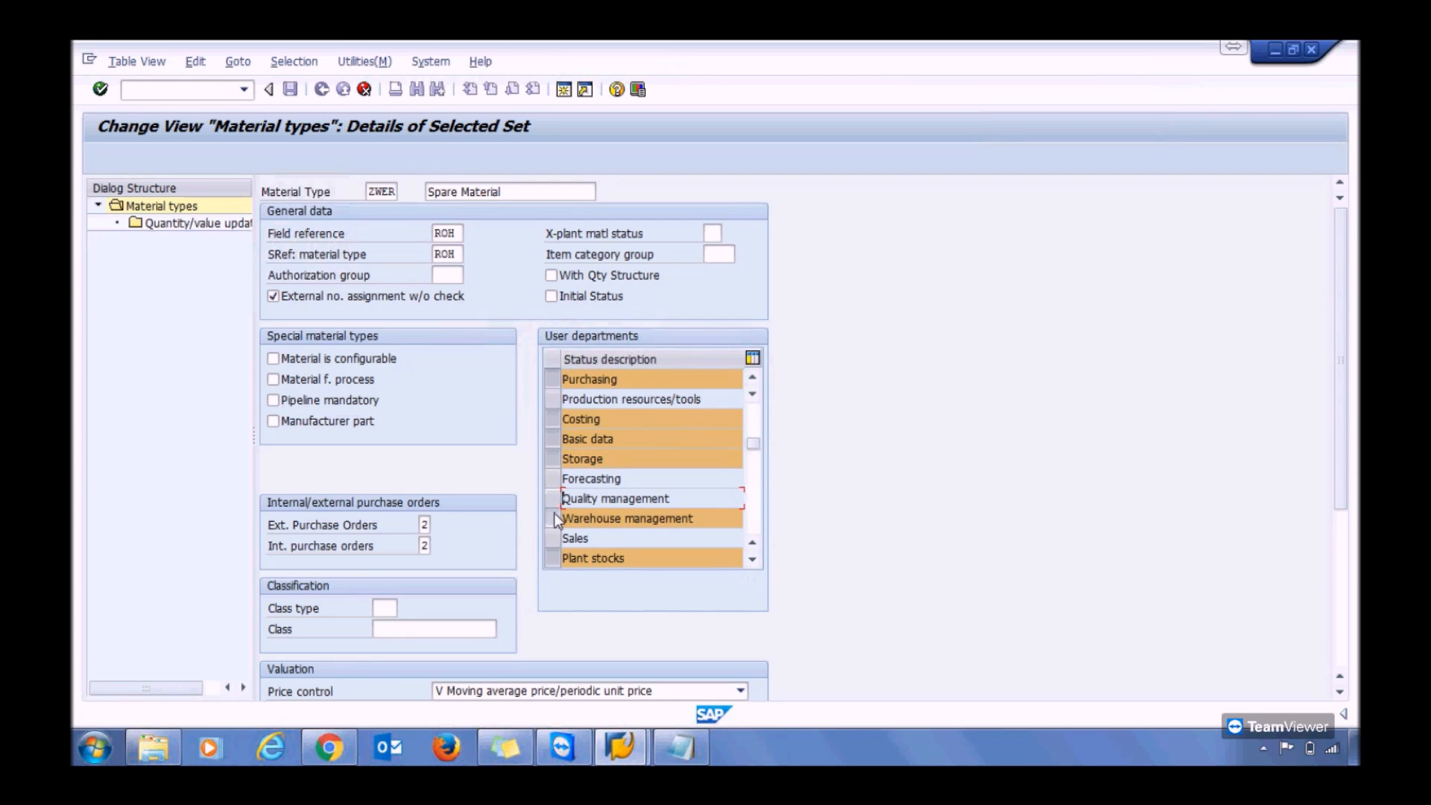
pyautogui.click(554, 516)
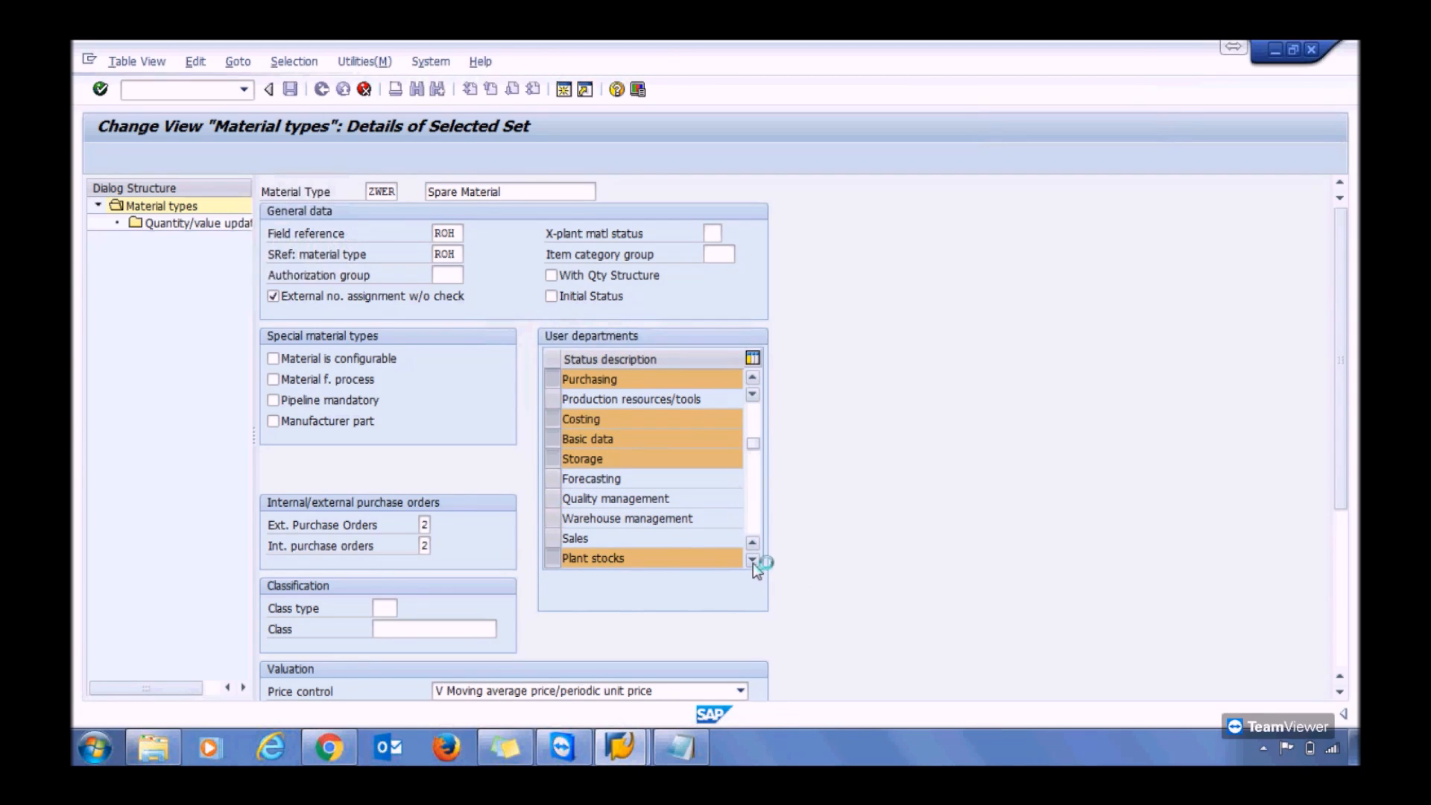
# Step: Review the remaining user departments and the valuation, quantity/value updating and retail-specific settings of material type ZWER
pyautogui.click(752, 561)
pyautogui.click(753, 562)
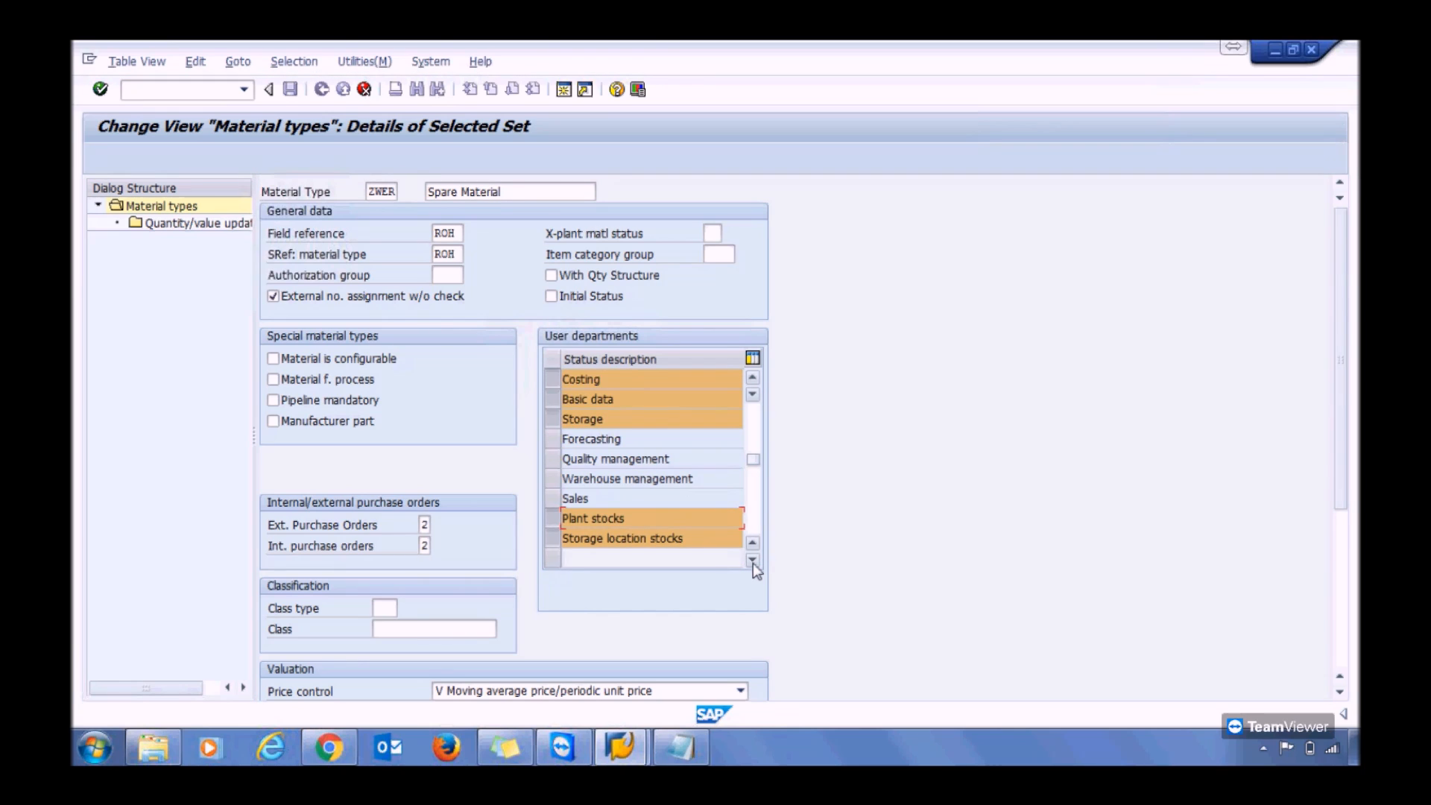
pyautogui.click(752, 562)
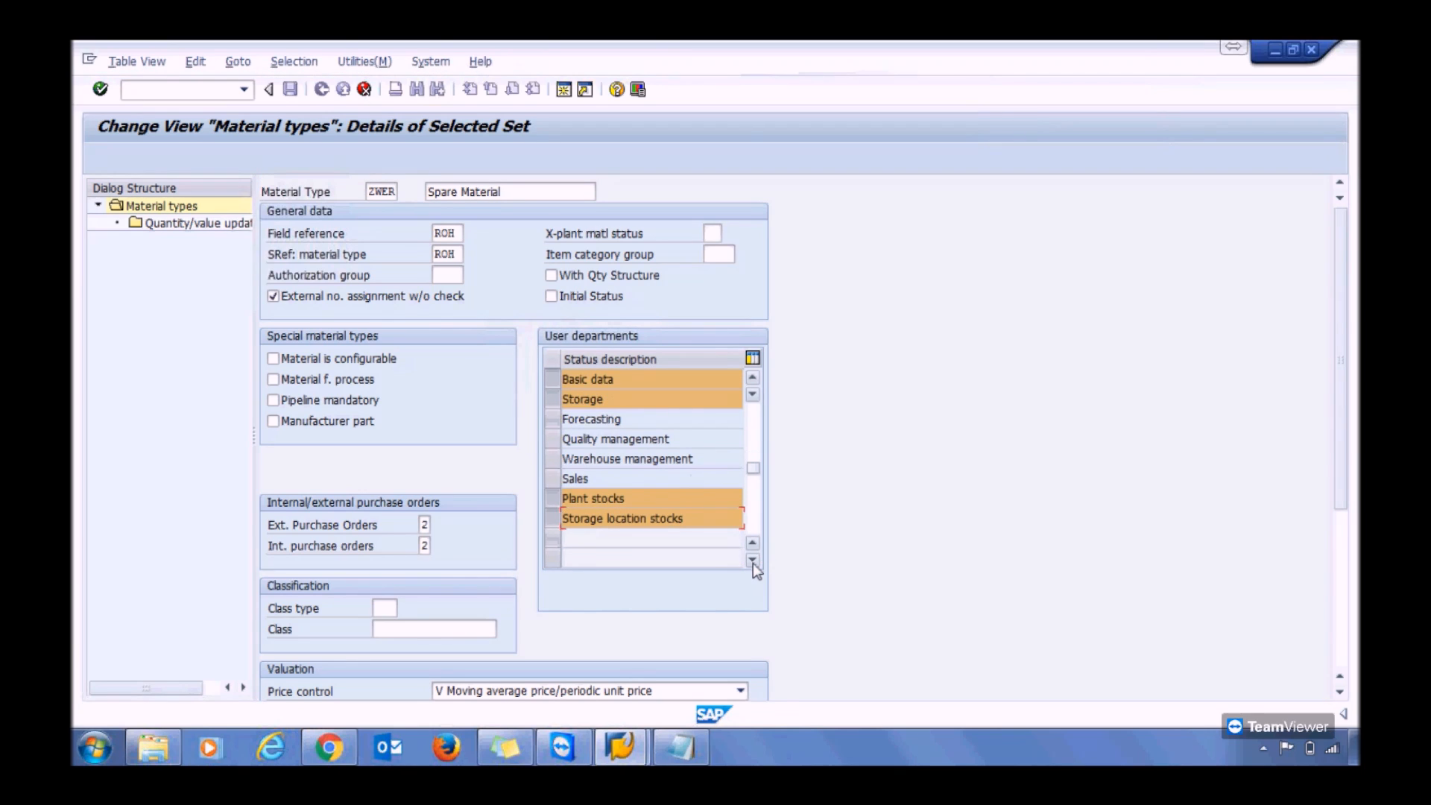
pyautogui.click(753, 562)
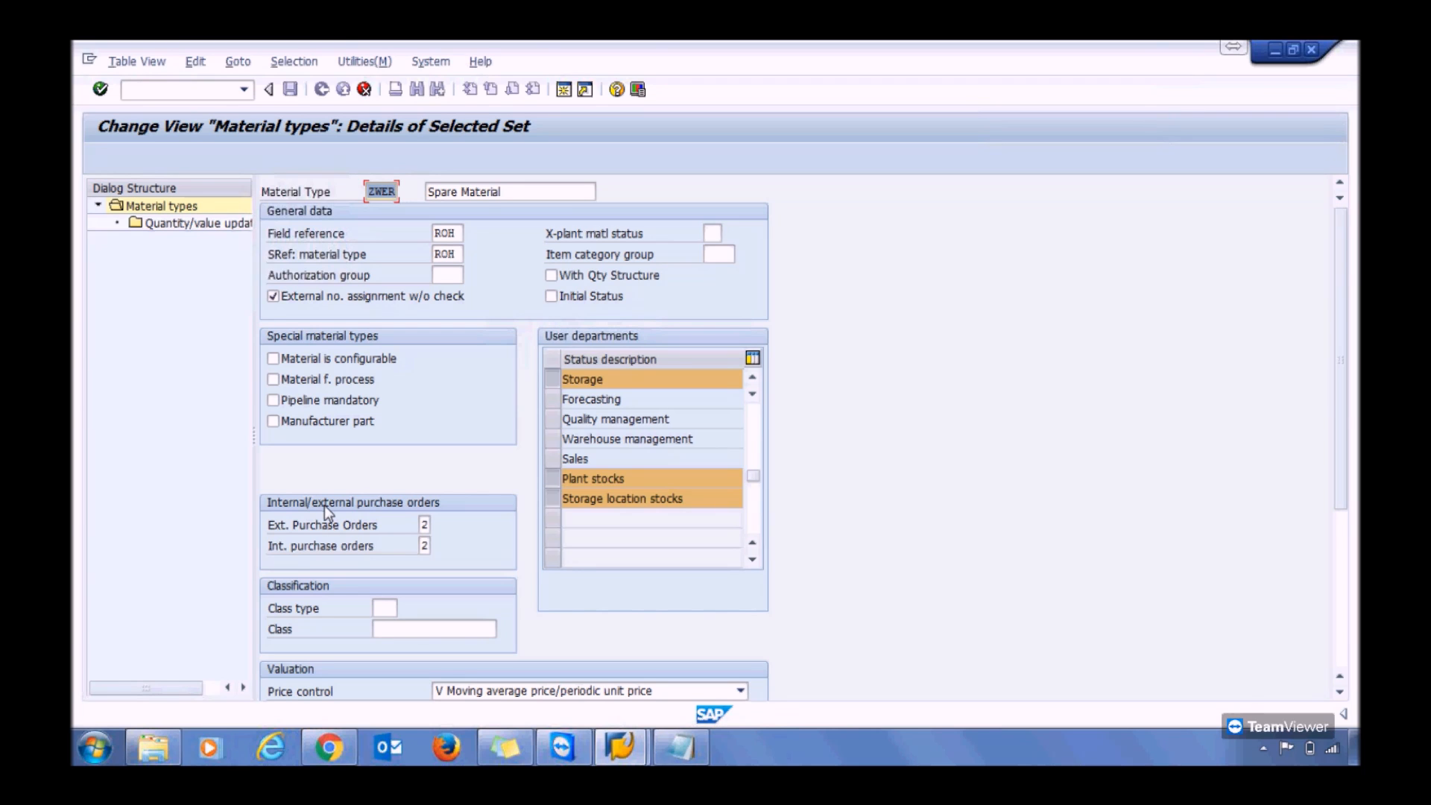
pyautogui.moveTo(1339, 316); pyautogui.dragTo(1346, 461)
pyautogui.moveTo(1343, 609); pyautogui.dragTo(1343, 630)
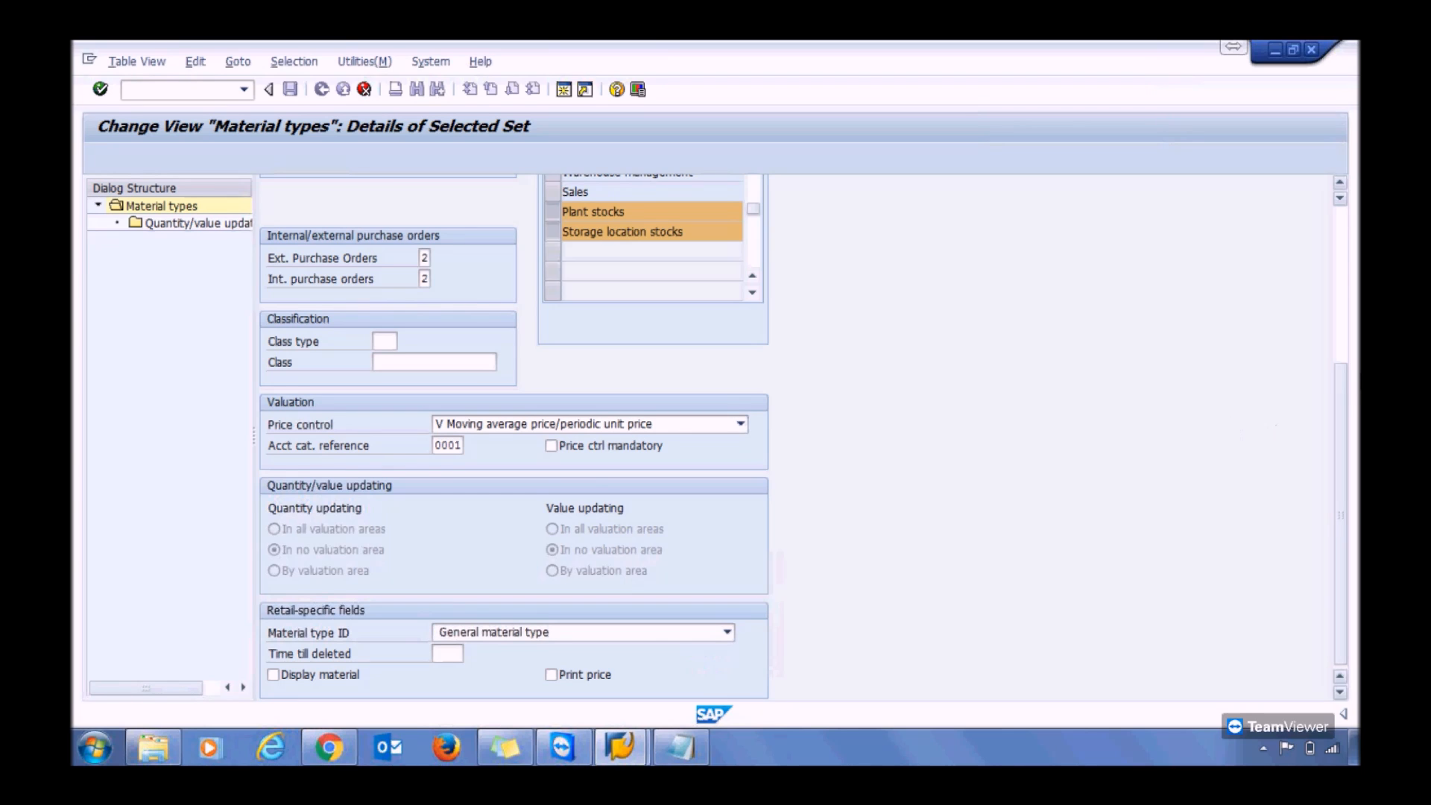
pyautogui.scroll(1, 1344, 313)
pyautogui.scroll(5, 1343, 282)
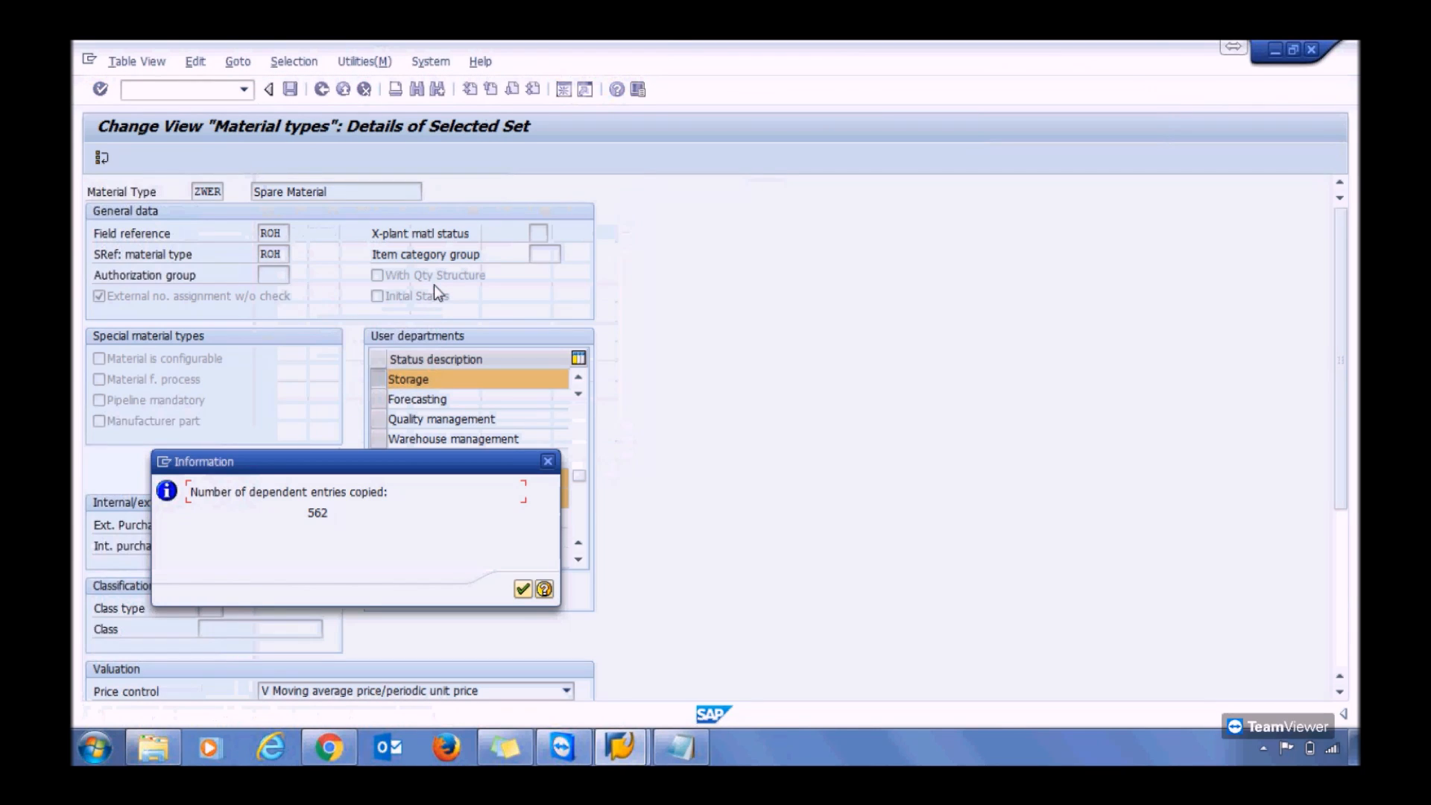
# Step: Confirm the copy with its dependent entries and open Quantity/value updating for material type ZWER
pyautogui.press('Return')
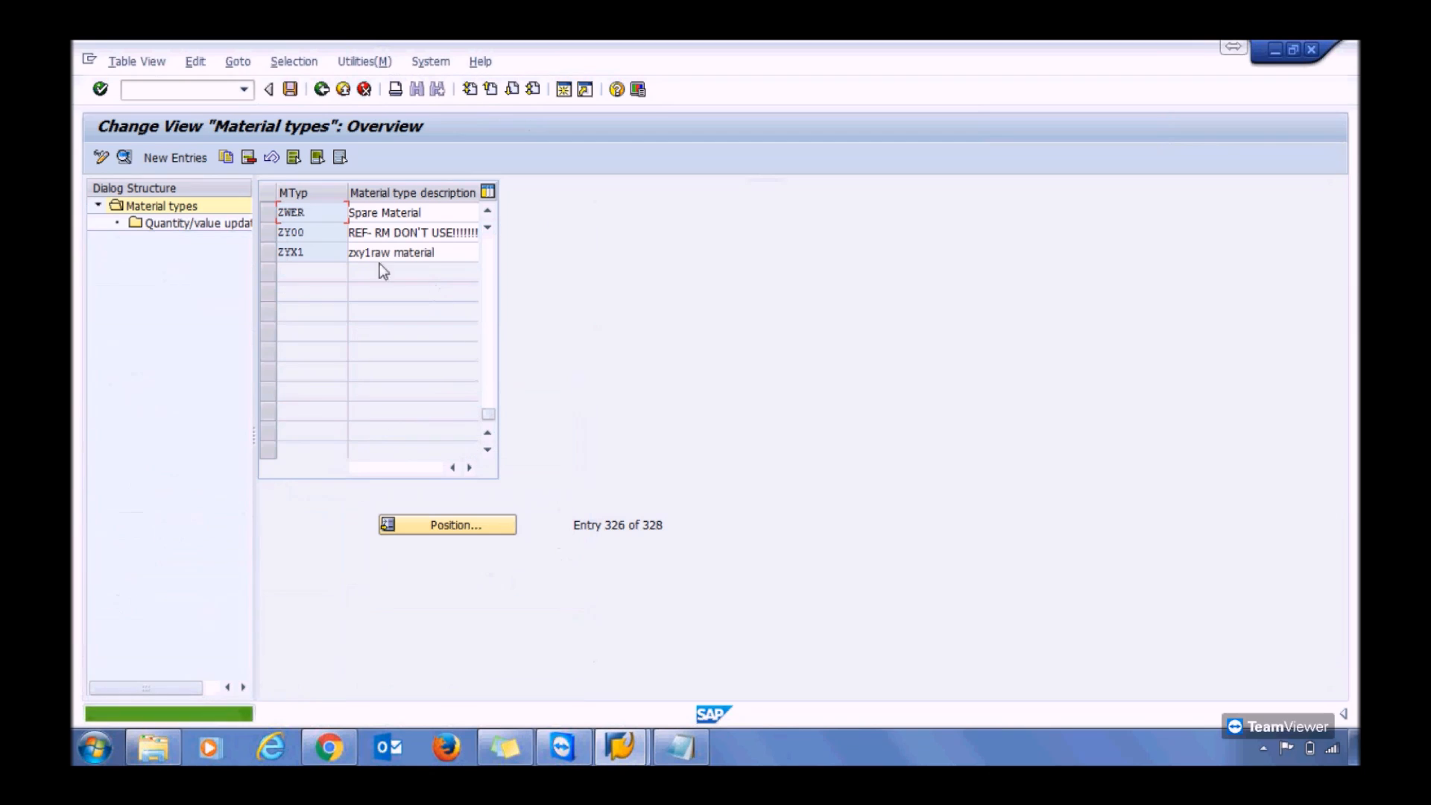
pyautogui.click(266, 214)
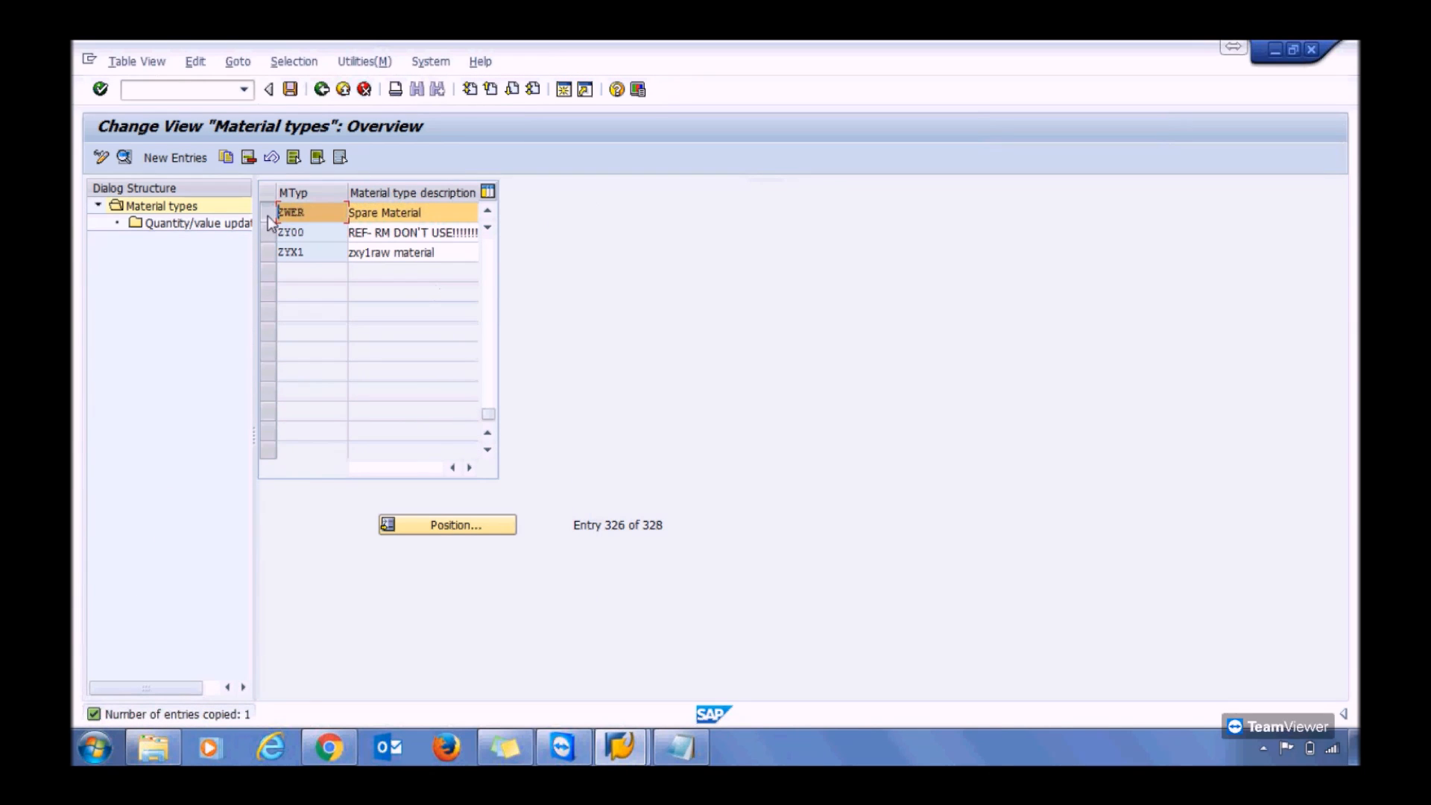
pyautogui.doubleClick(213, 222)
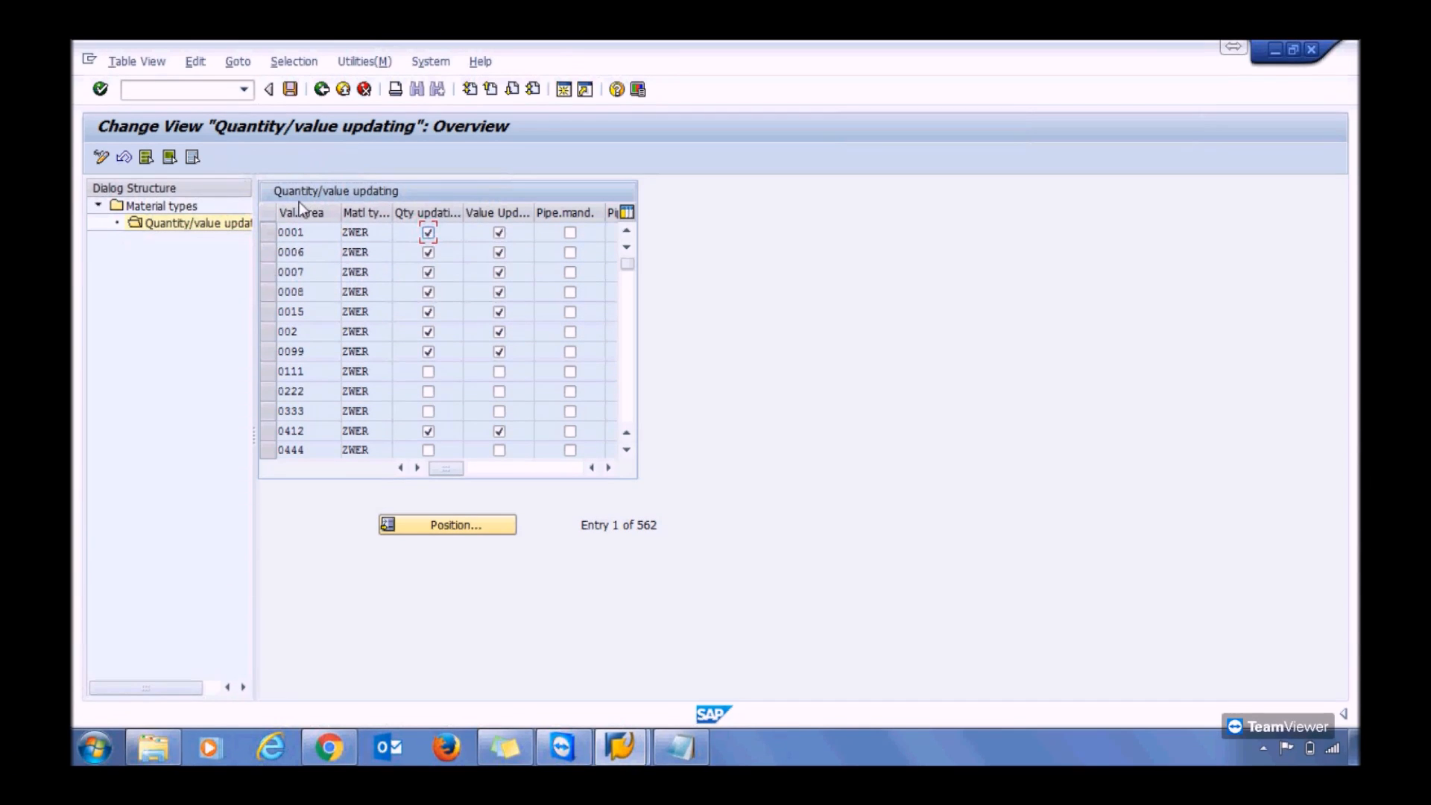
# Step: Position the quantity/value updating list at valuation area 1000 and save the new material type
pyautogui.click(299, 232)
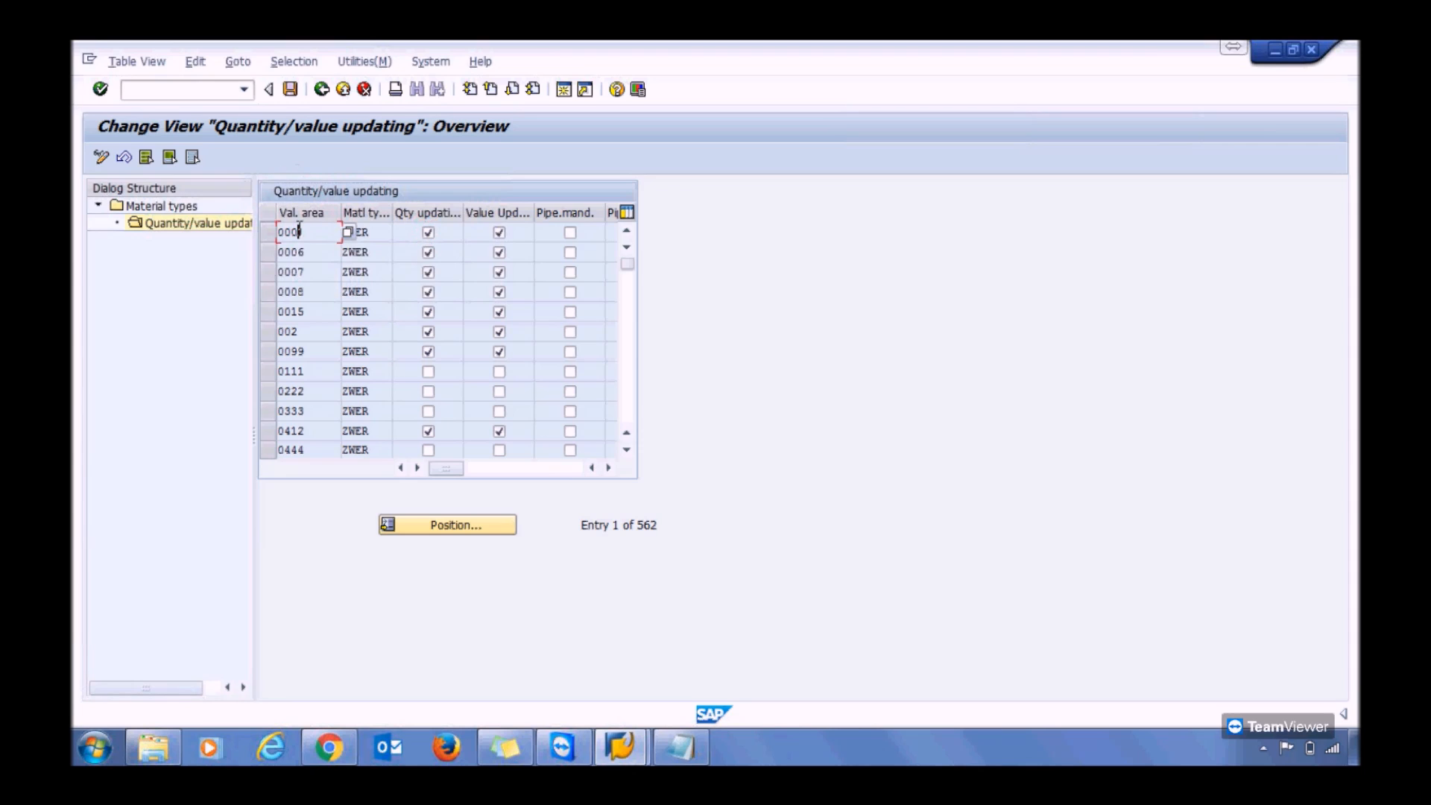
pyautogui.click(445, 531)
pyautogui.write('1000')
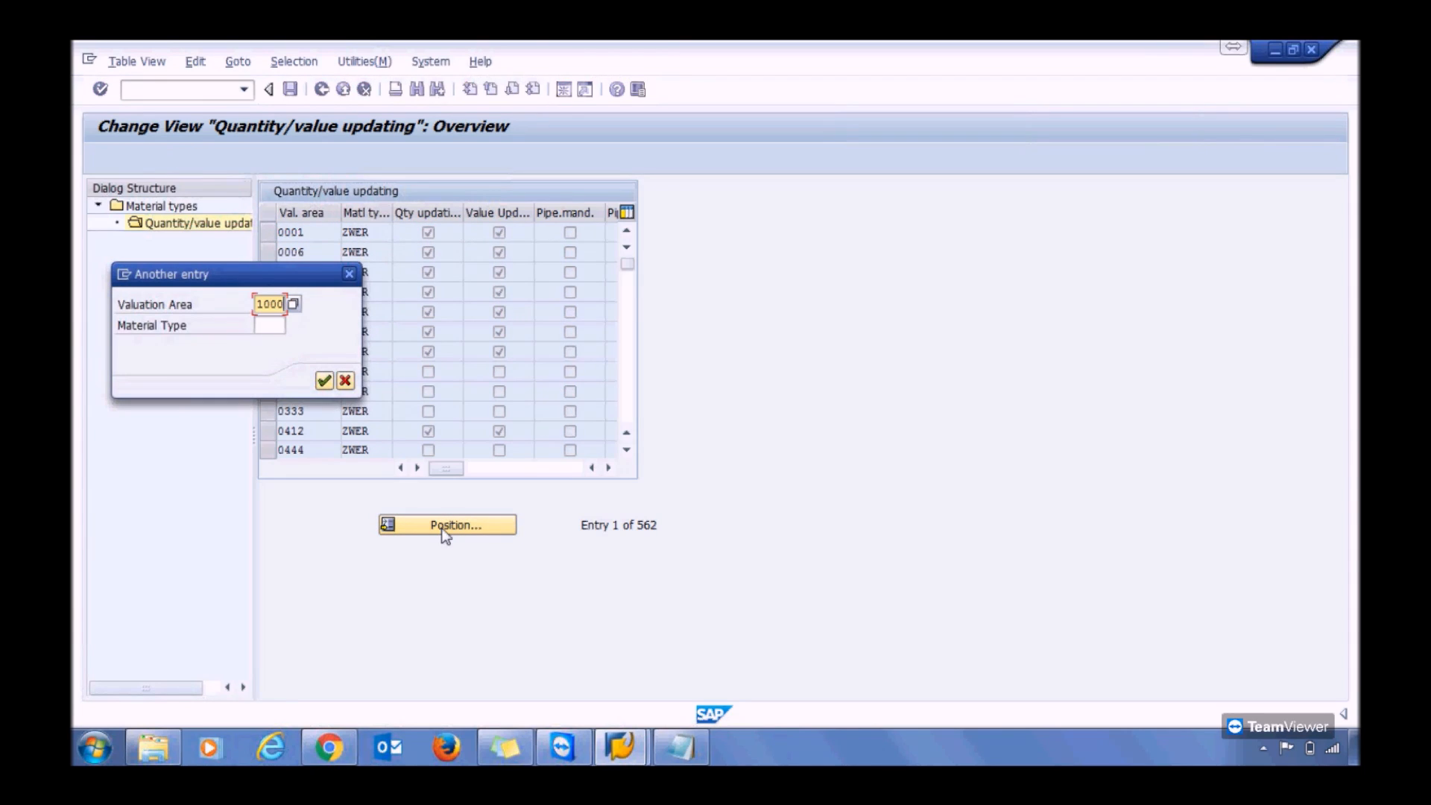
pyautogui.press('Return')
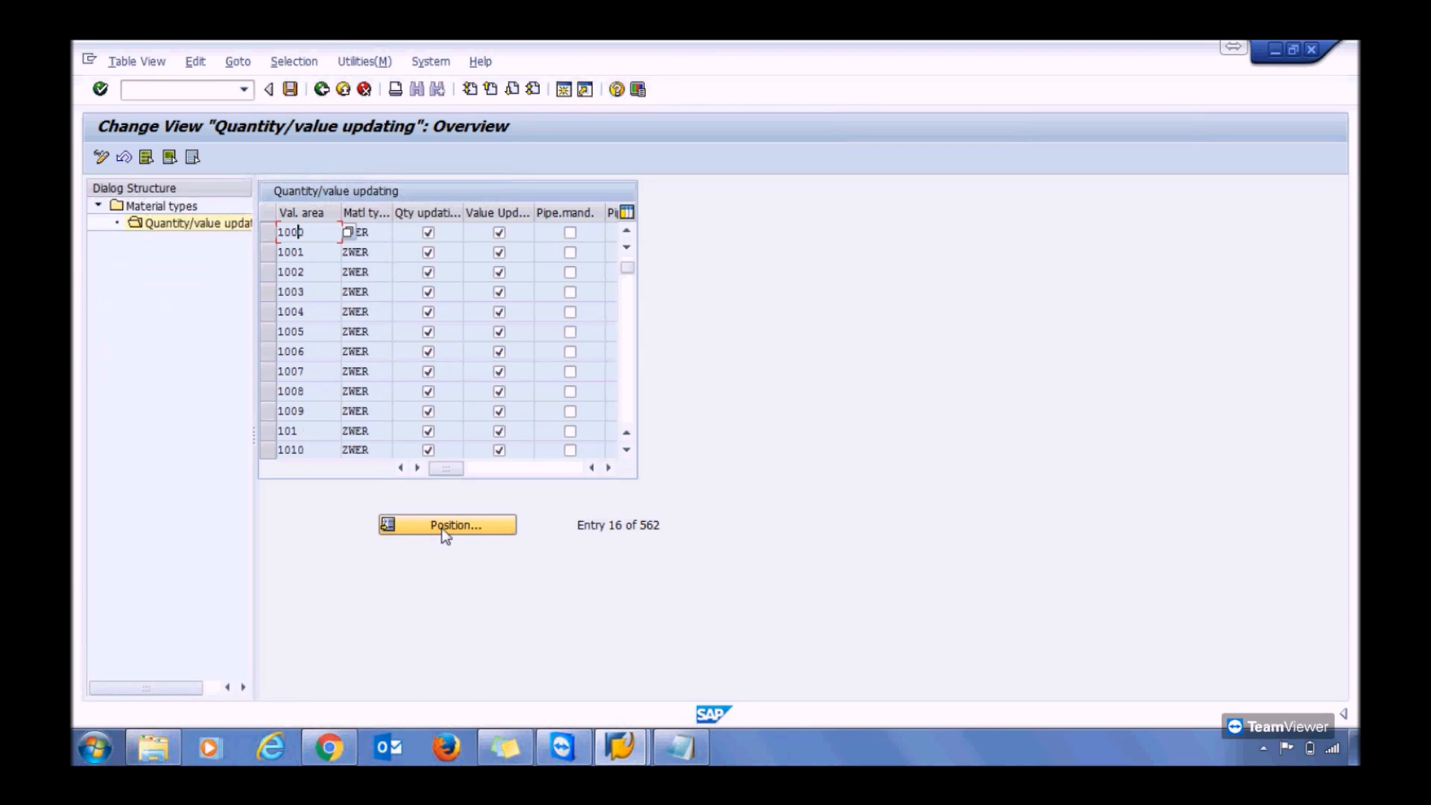
pyautogui.click(308, 235)
pyautogui.press('Tab')
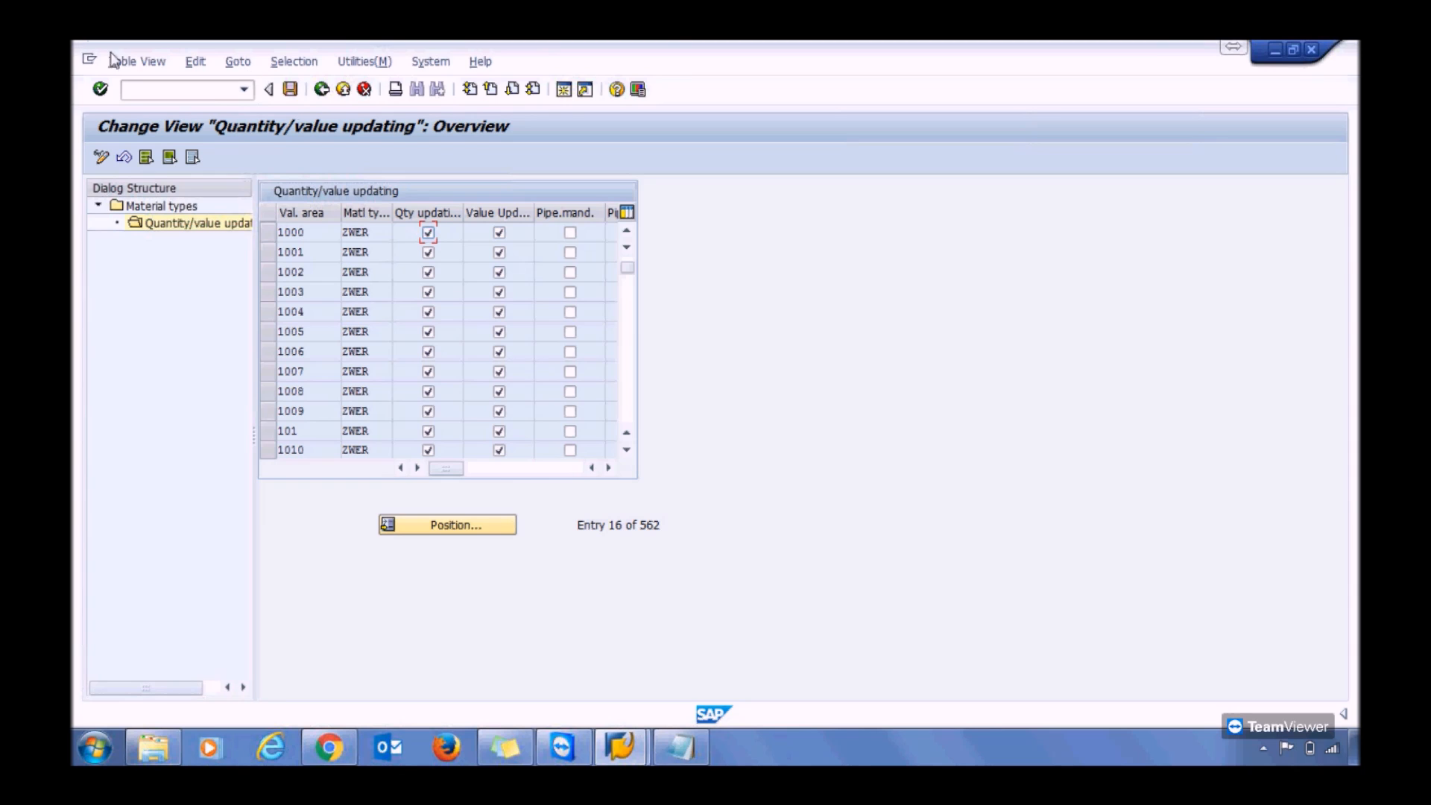
pyautogui.click(291, 91)
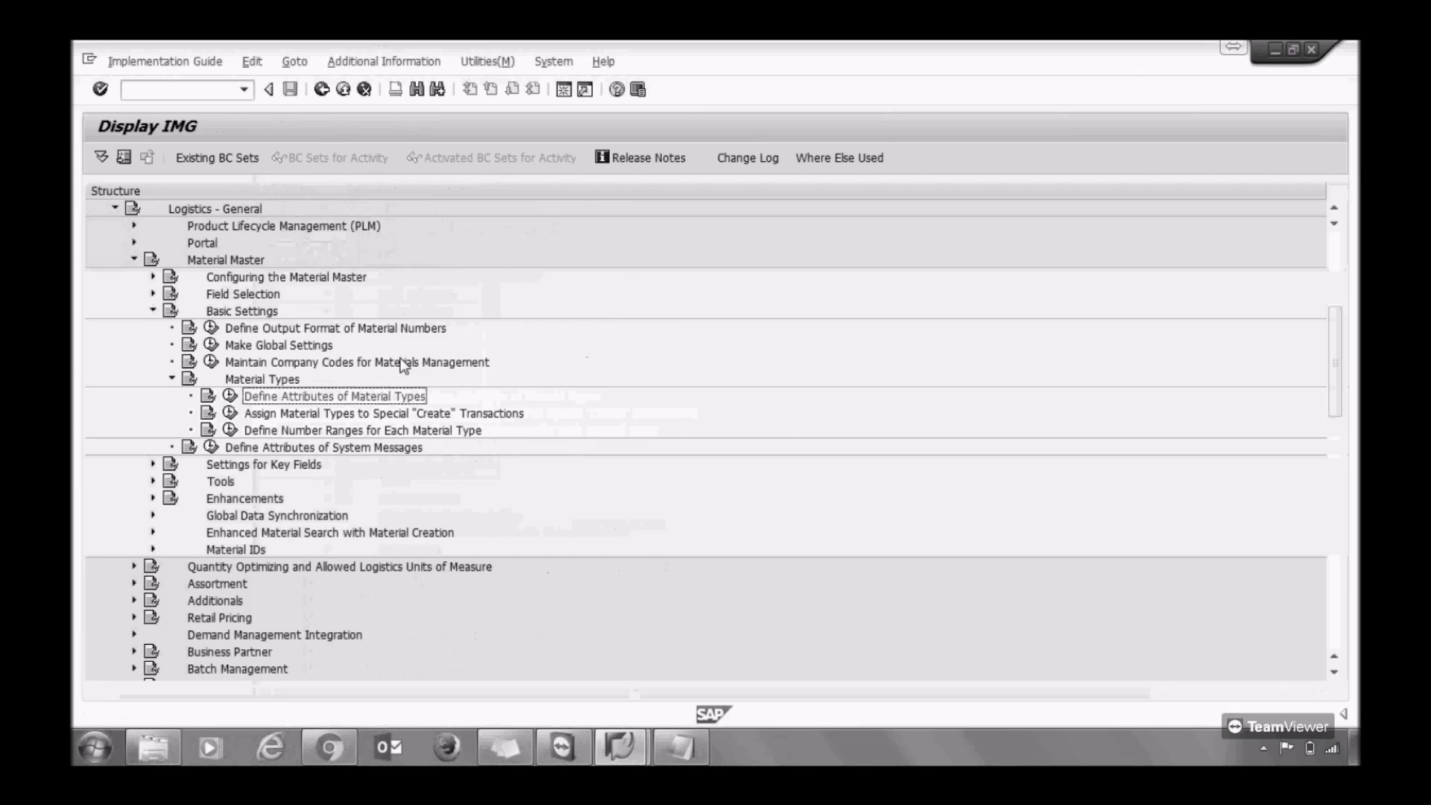
# Step: Open the number range groups for material types and start a new group with the text "Group for spare material type"
pyautogui.doubleClick(468, 431)
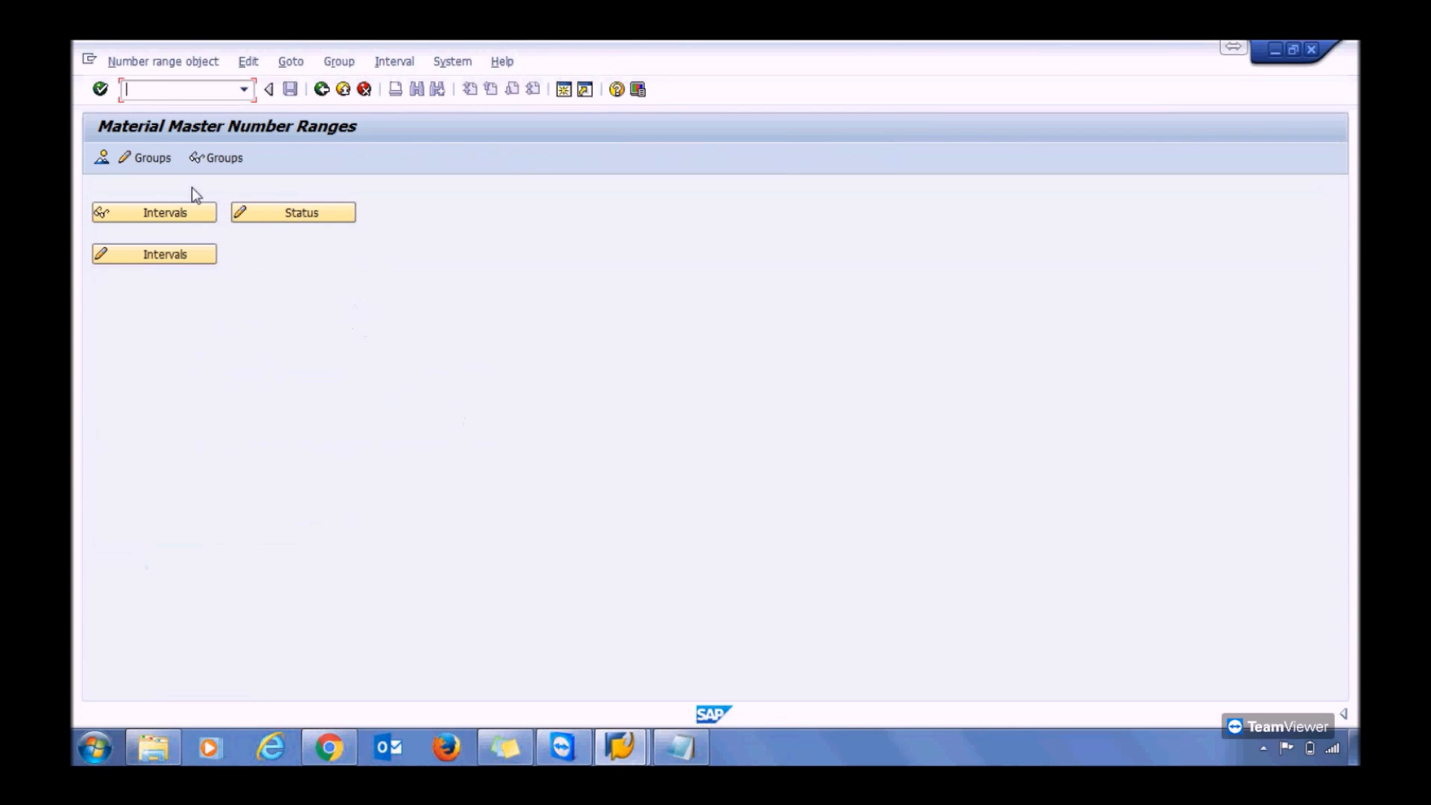
pyautogui.click(148, 158)
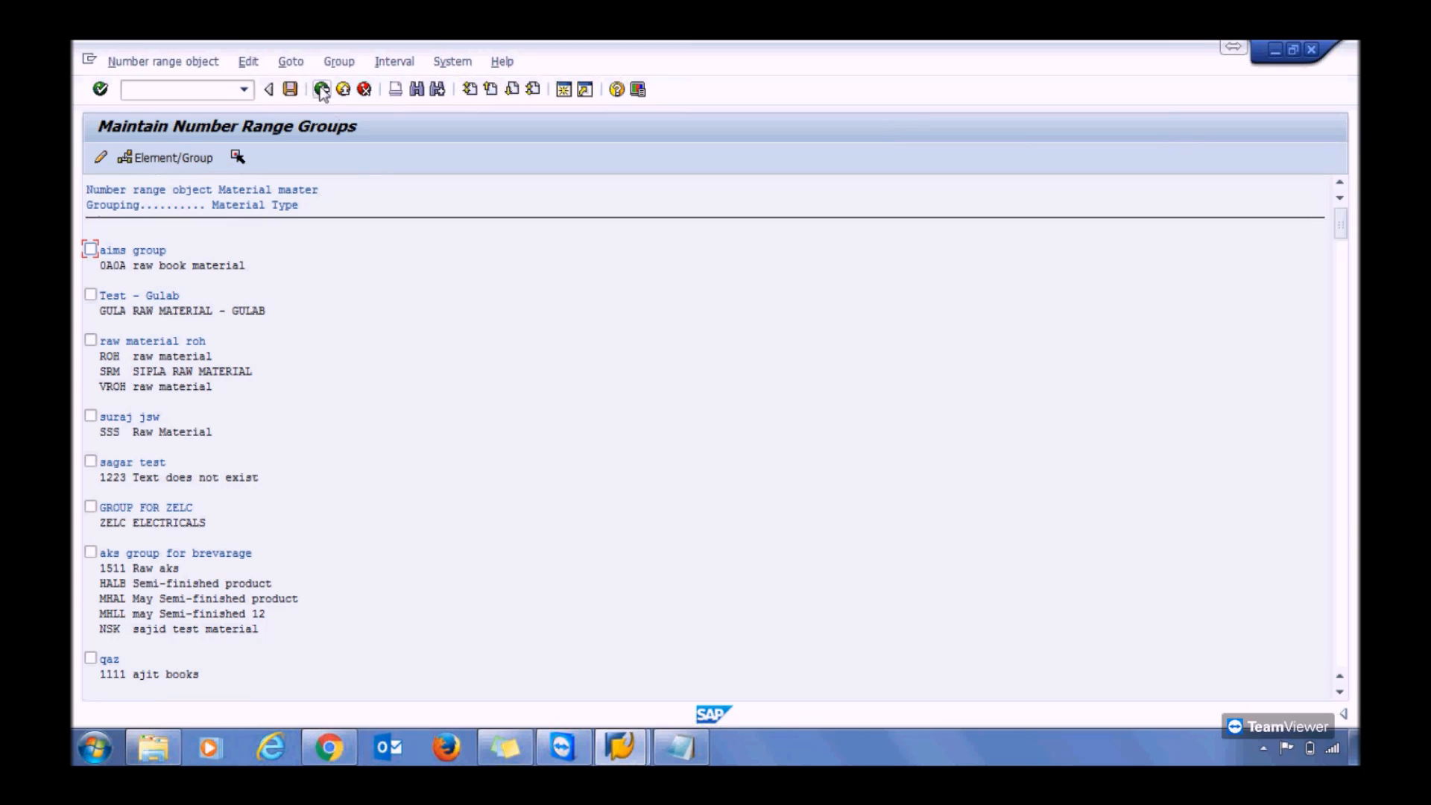
pyautogui.click(339, 62)
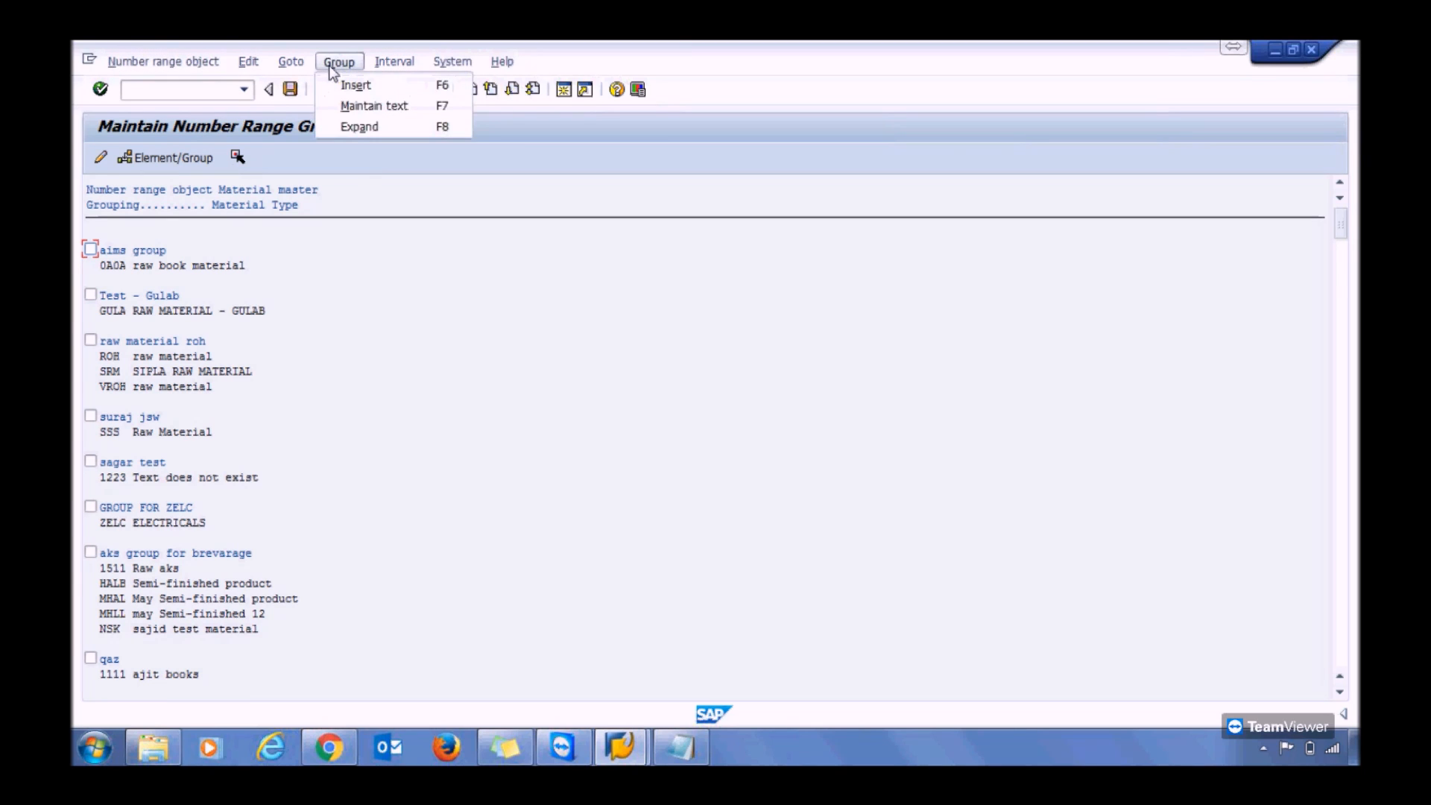
pyautogui.click(346, 85)
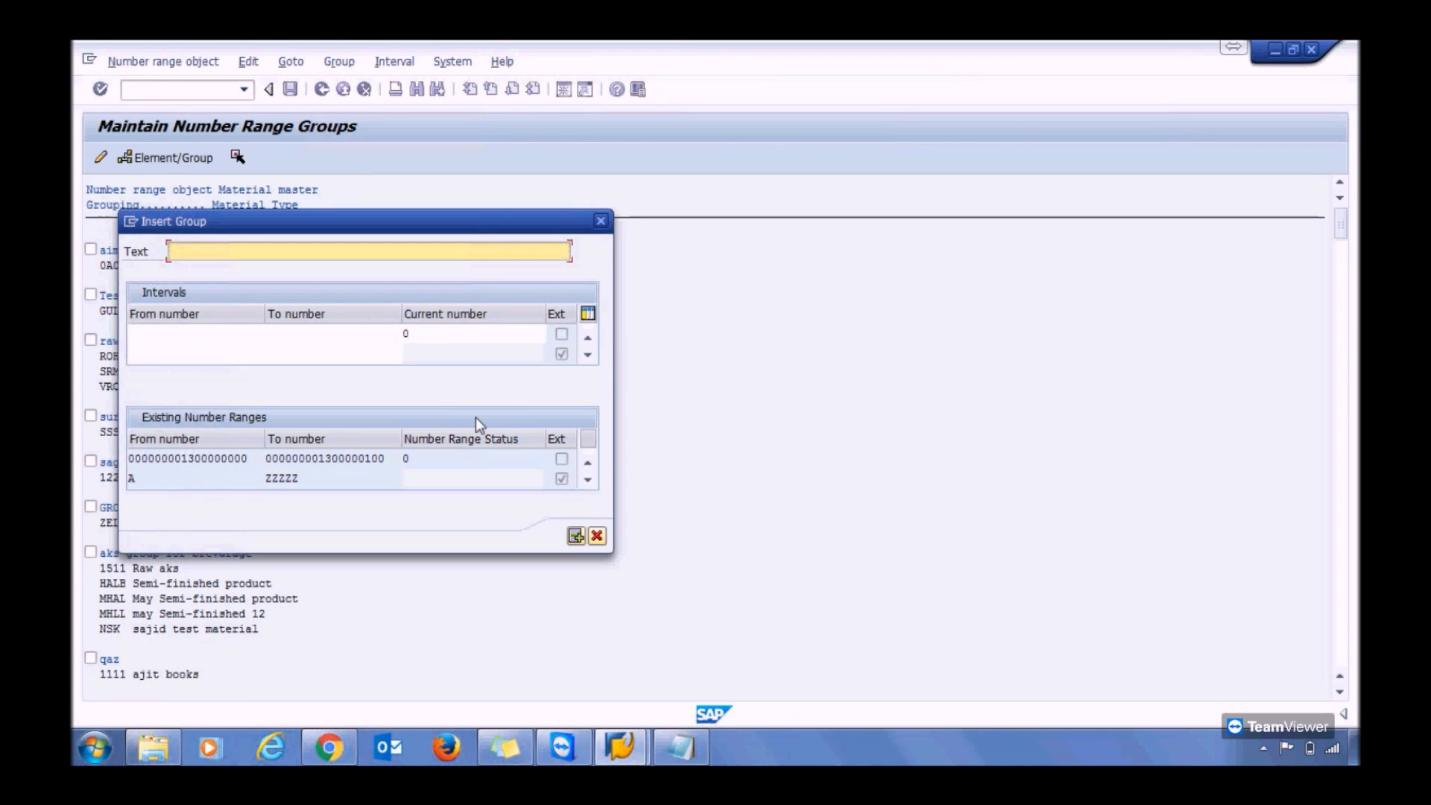
pyautogui.write('Group for spare material type')
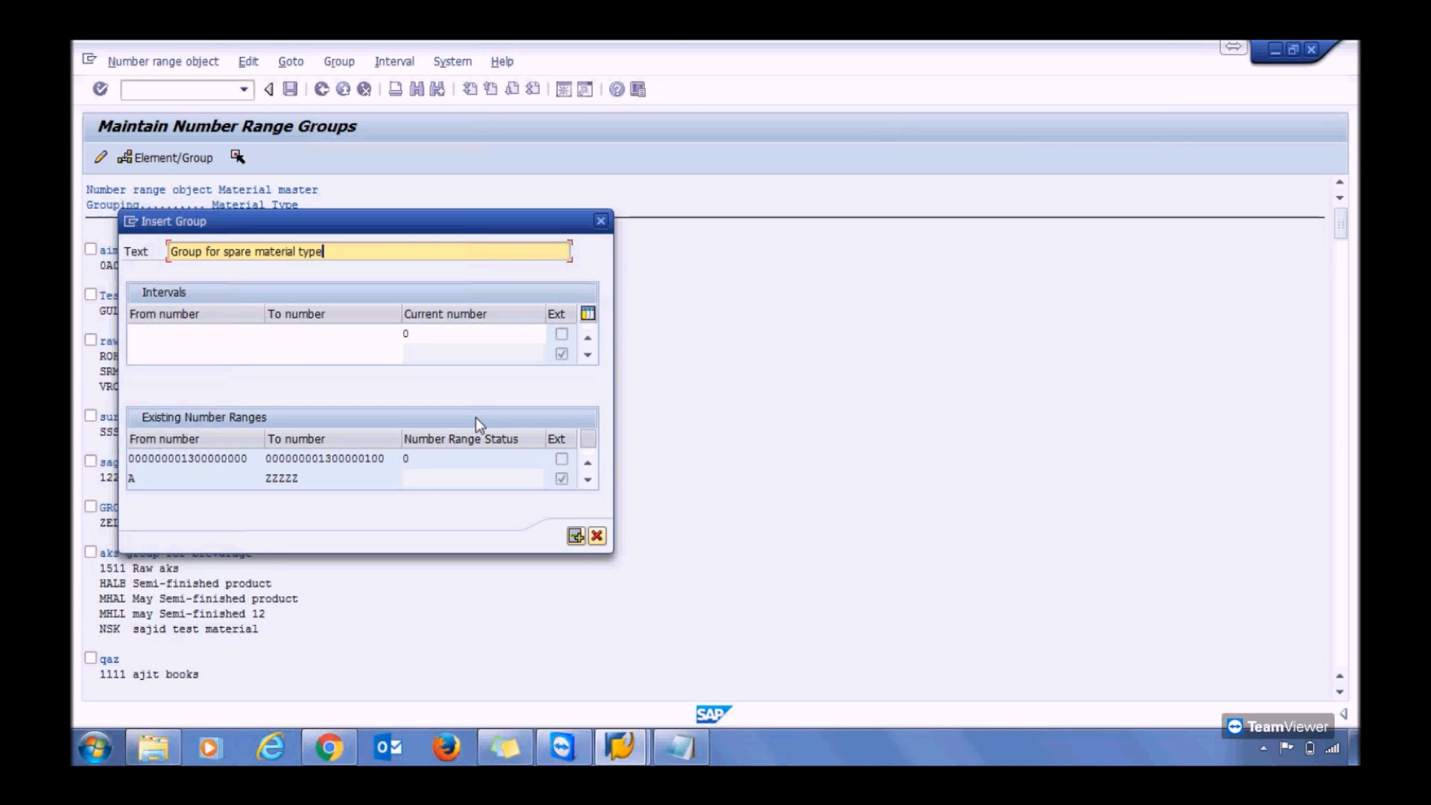
pyautogui.click(216, 339)
pyautogui.click(680, 747)
pyautogui.click(504, 414)
pyautogui.doubleClick(505, 415)
pyautogui.hotkey('ctrl', 'c')
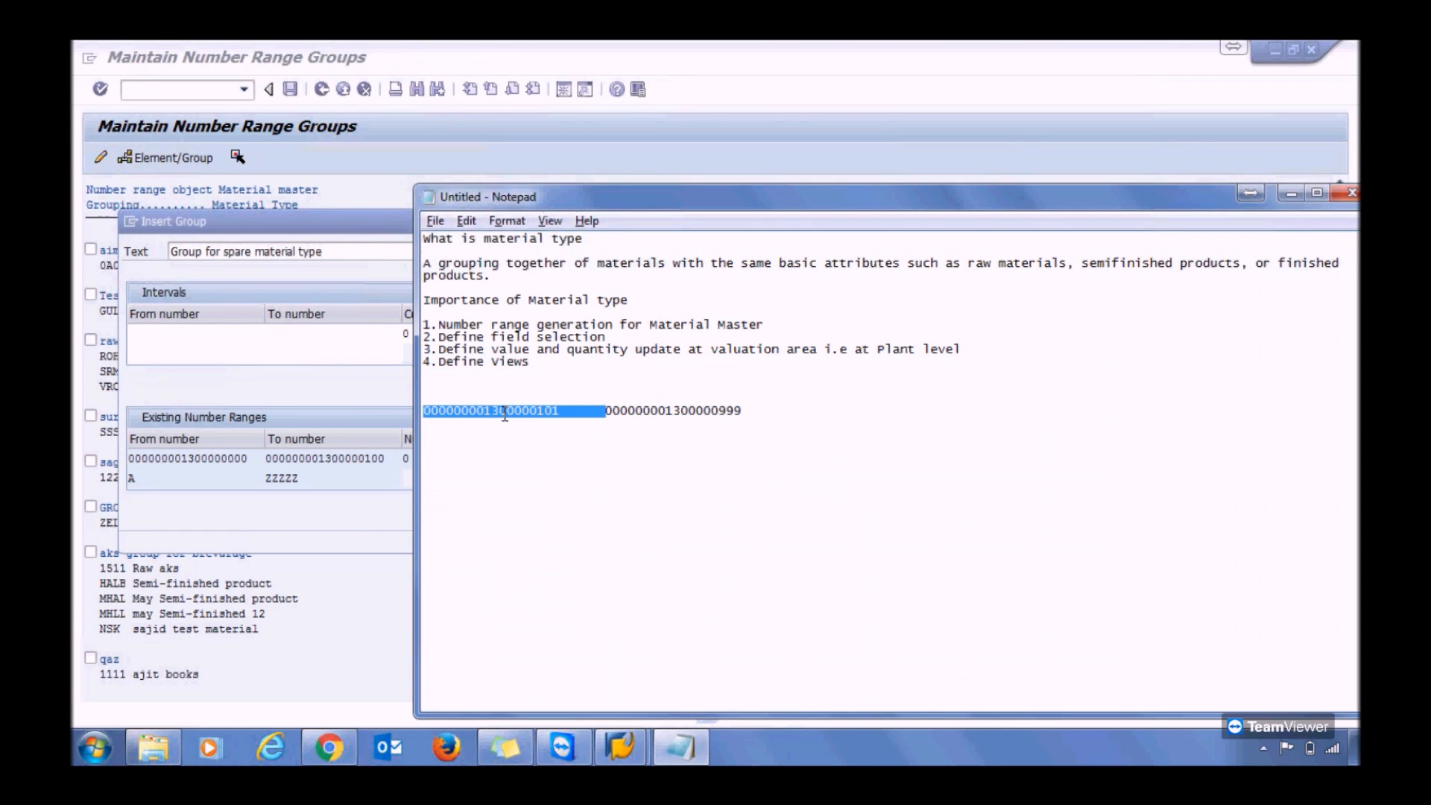
pyautogui.click(149, 331)
pyautogui.hotkey('ctrl', 'v')
pyautogui.press('Tab')
pyautogui.hotkey('alt', 'Tab')
pyautogui.doubleClick(695, 413)
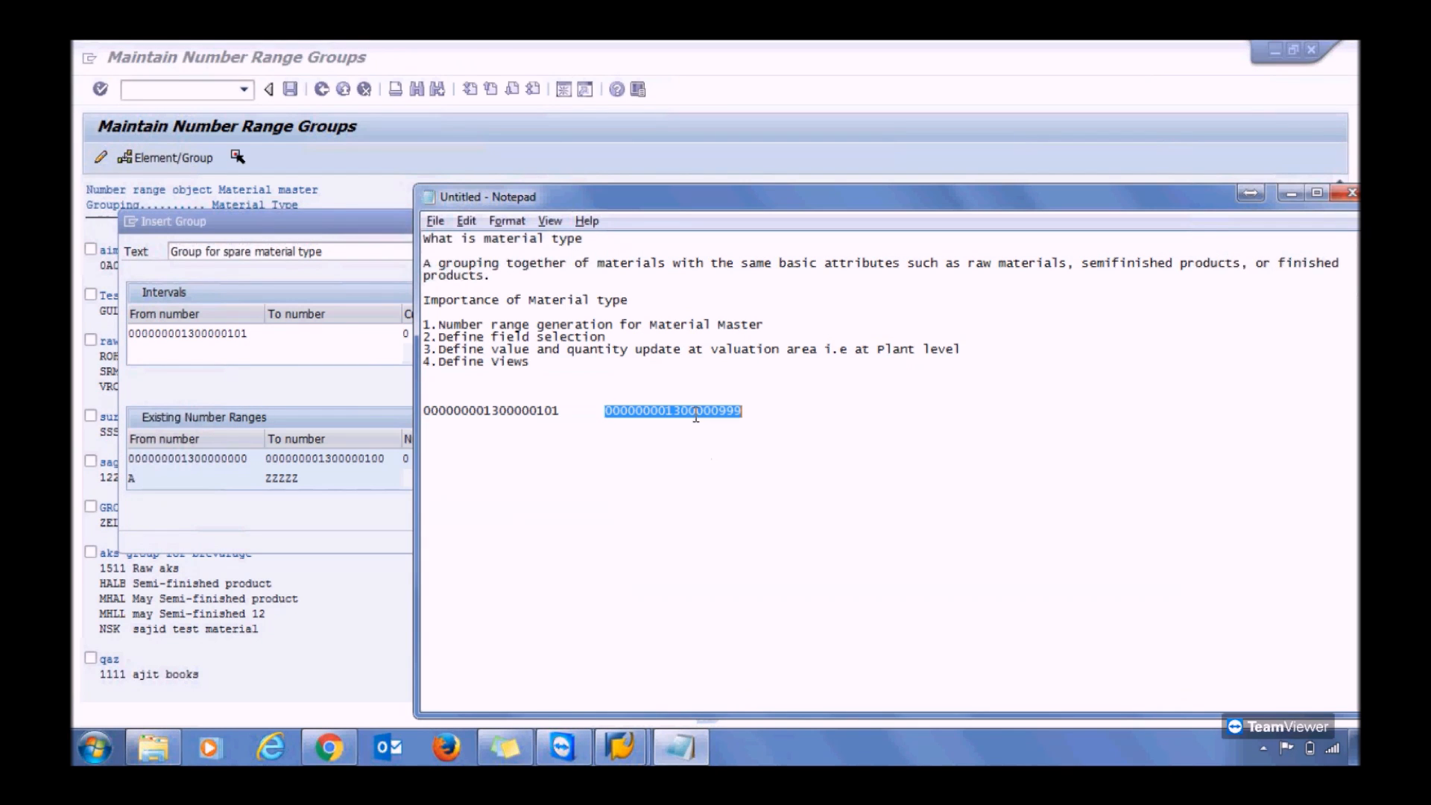
pyautogui.hotkey('ctrl', 'c')
pyautogui.hotkey('alt', 'Tab')
pyautogui.click(313, 333)
pyautogui.hotkey('ctrl', 'v')
pyautogui.click(576, 536)
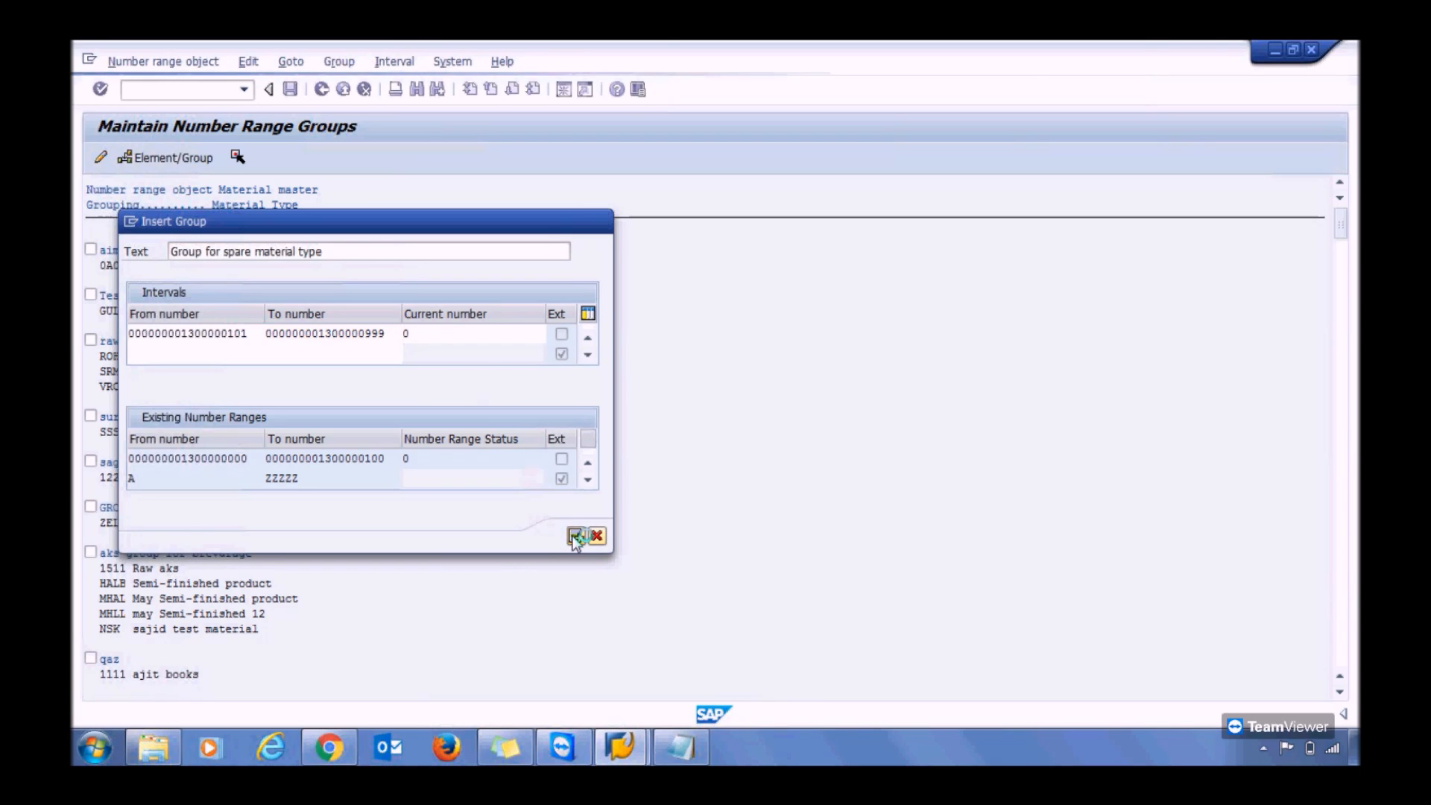
pyautogui.click(291, 95)
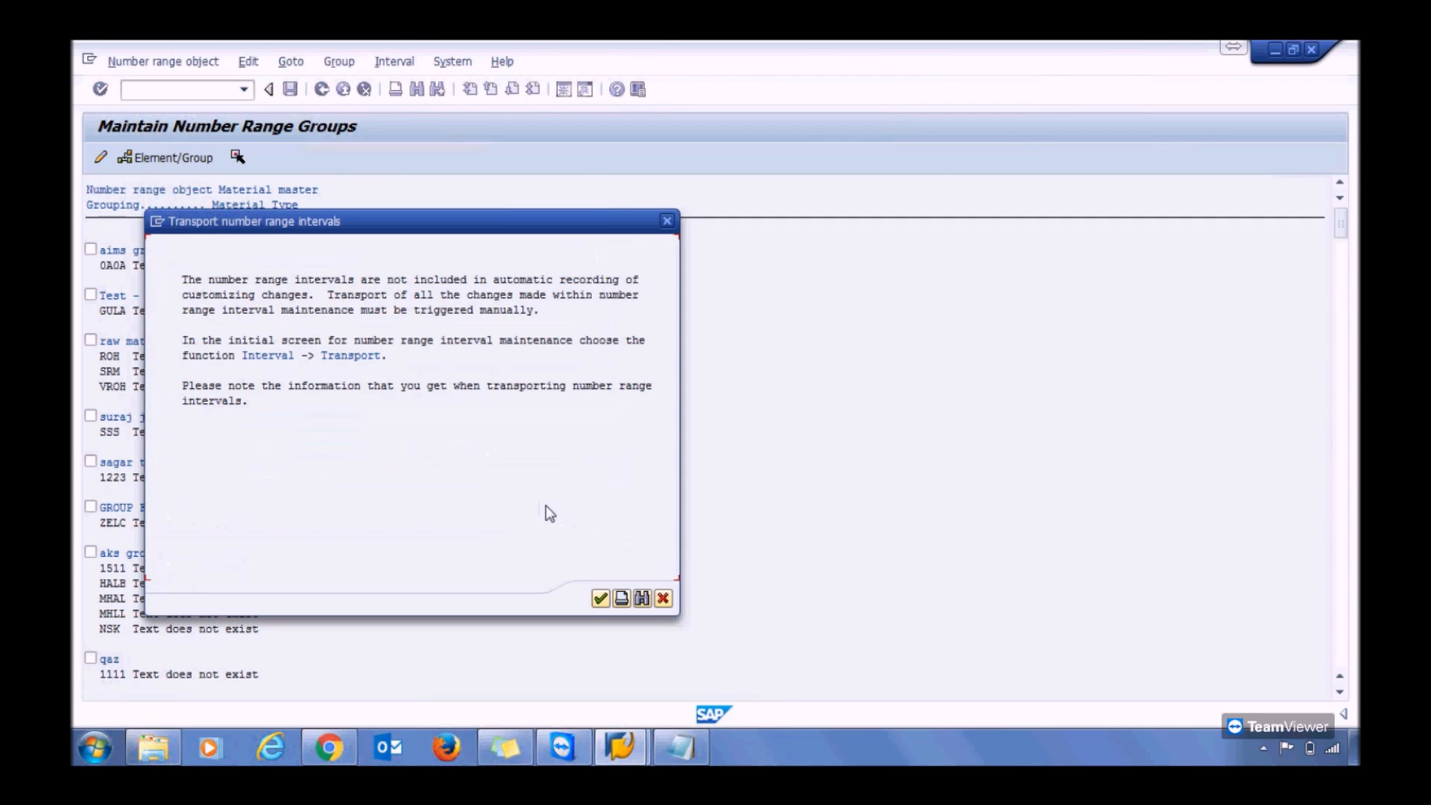
pyautogui.click(601, 599)
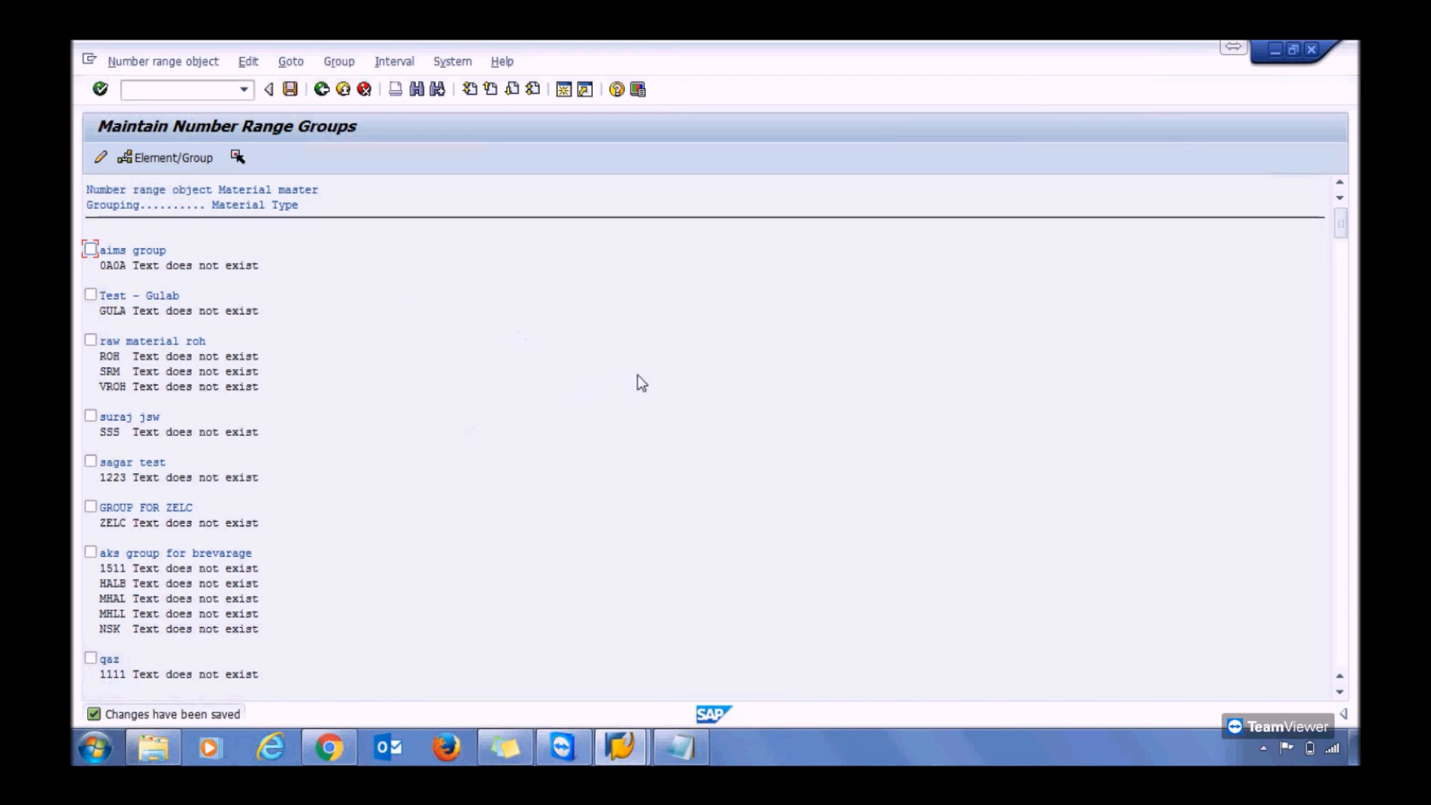
# Step: Mark the group "Group for spare material type" in the number range group list
pyautogui.moveTo(1336, 239); pyautogui.dragTo(1341, 339)
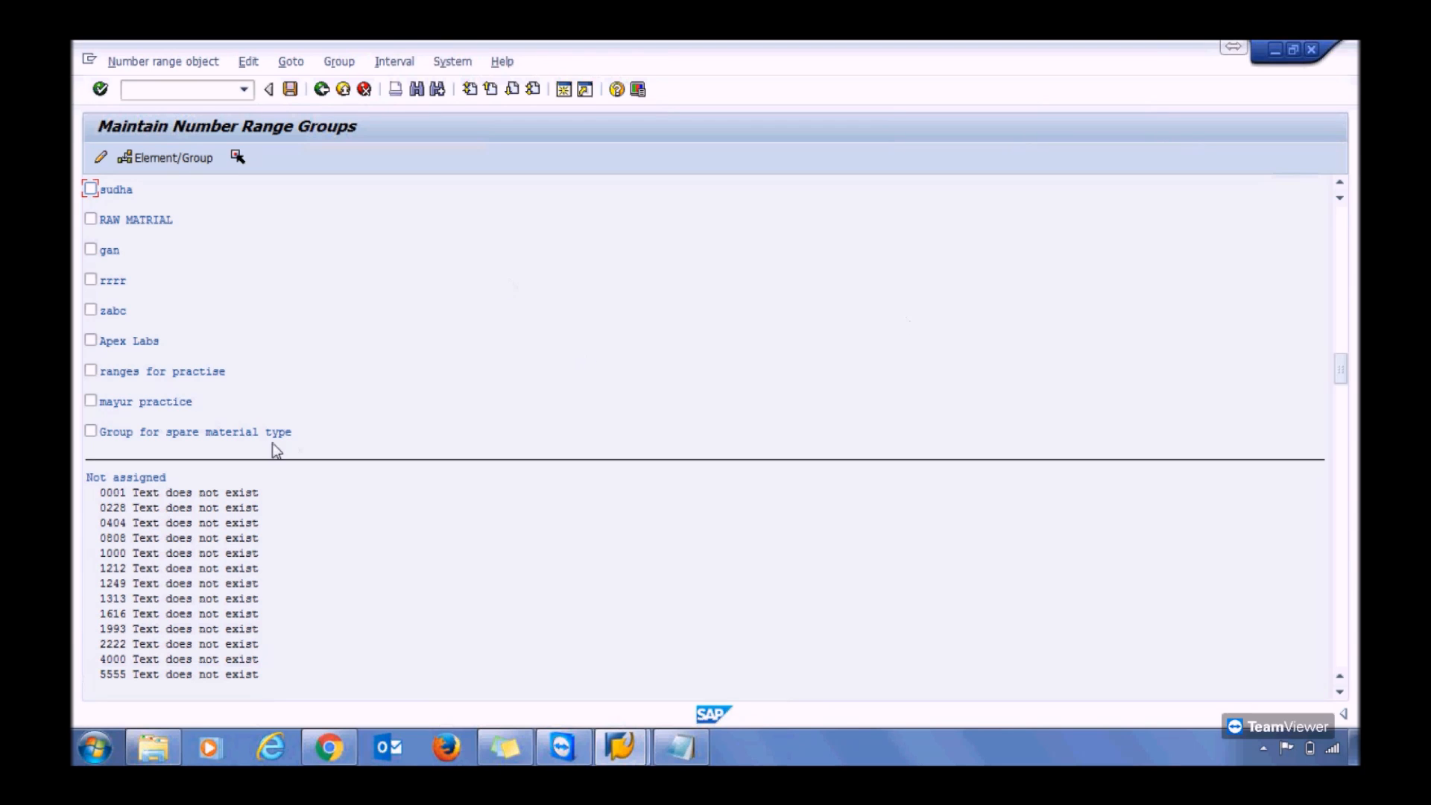
pyautogui.click(90, 431)
pyautogui.moveTo(1340, 369); pyautogui.dragTo(1335, 192)
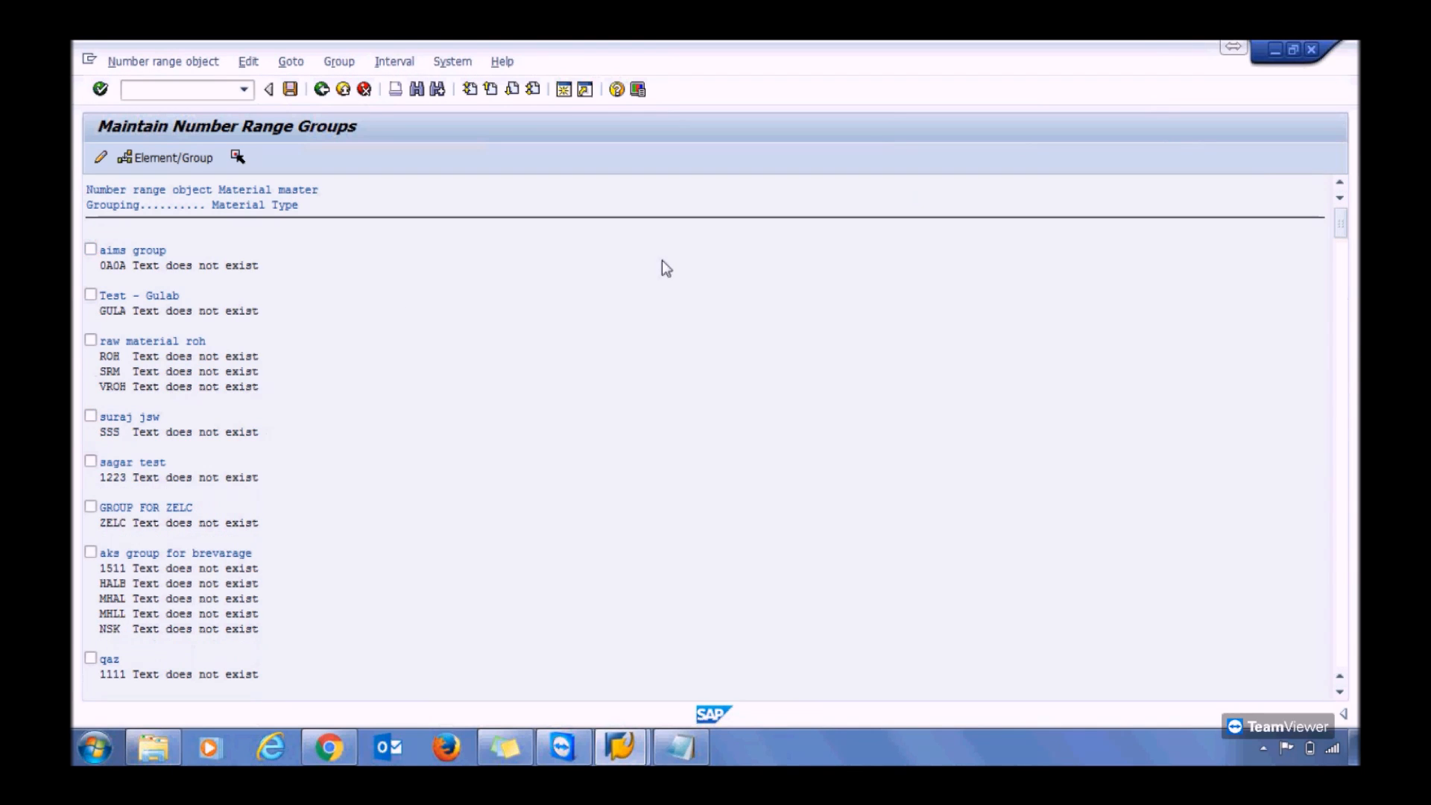
# Step: Find the unassigned material type ZWER and assign it to the marked group
pyautogui.hotkey('ctrl', 'f')
pyautogui.write('ZWER')
pyautogui.press('Return')
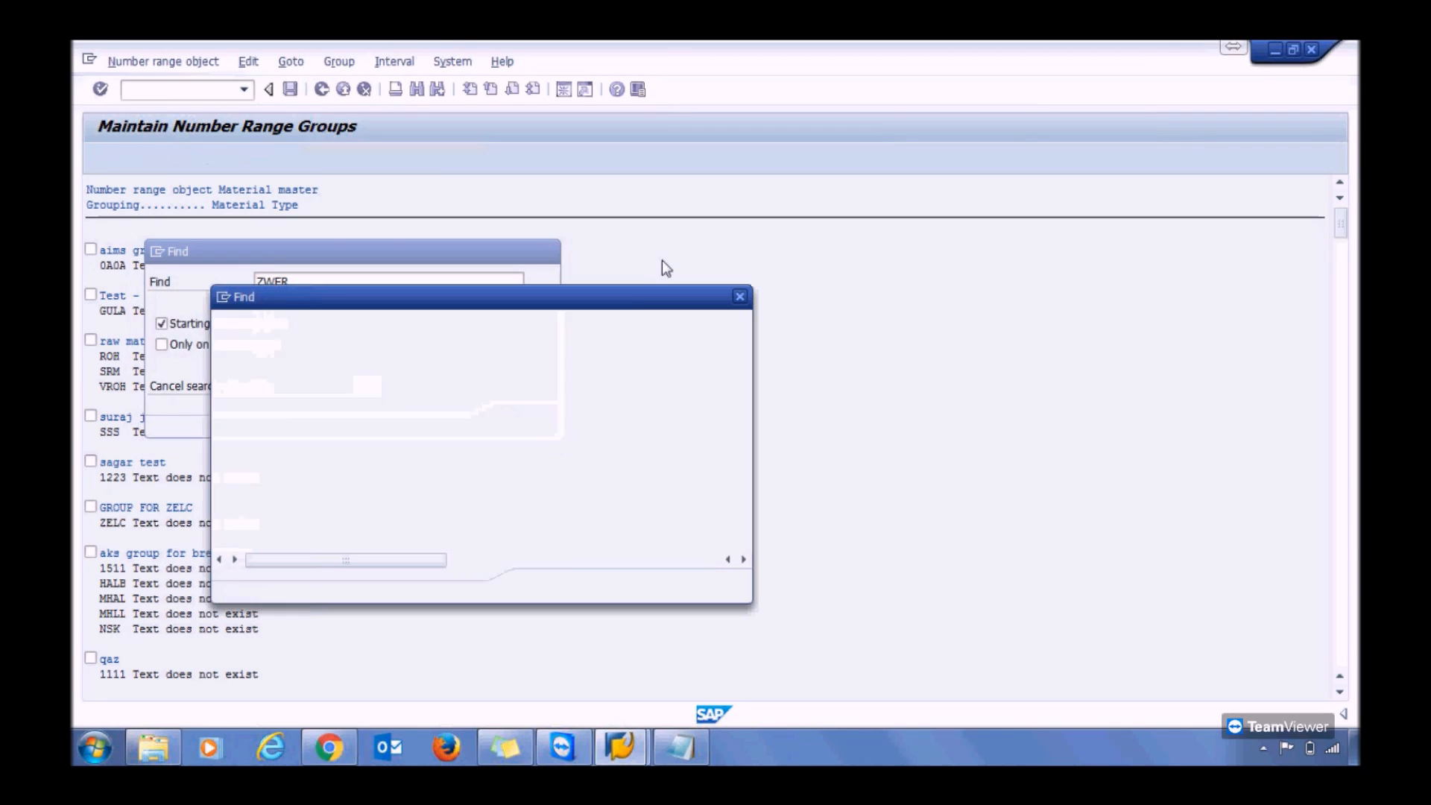
pyautogui.doubleClick(232, 358)
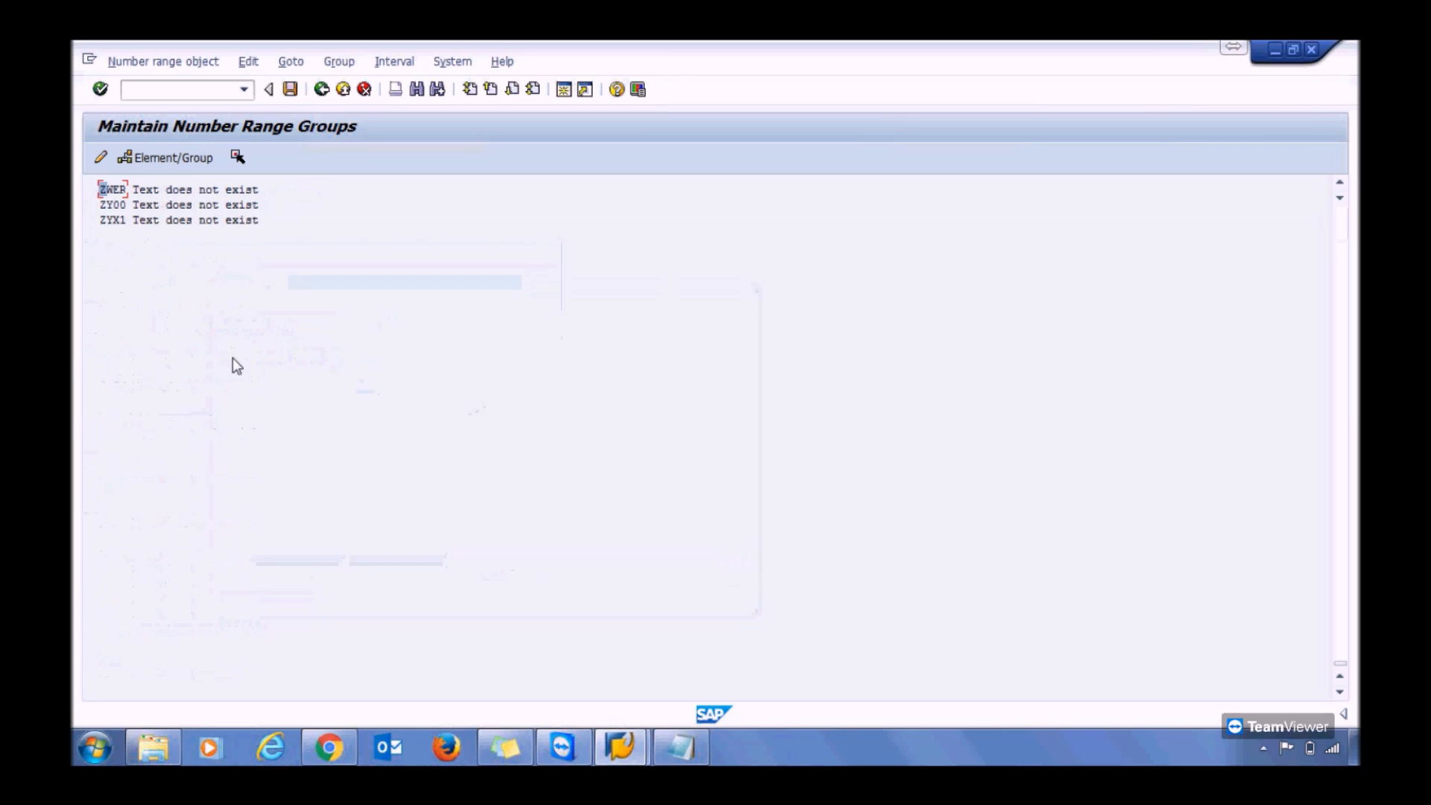
pyautogui.doubleClick(114, 190)
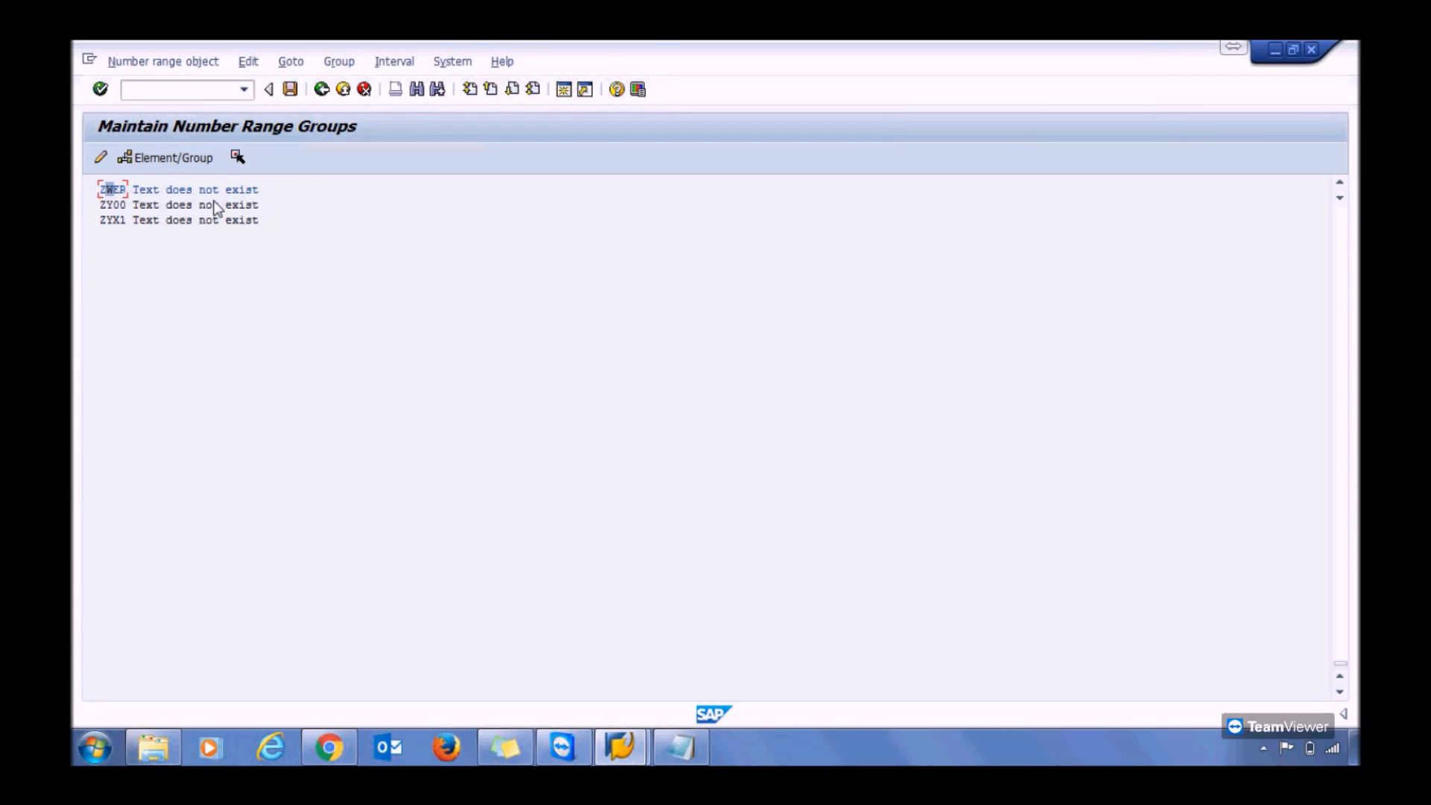
pyautogui.click(166, 160)
# Step: Check the material type assigned under "Group for spare material type" in the group list
pyautogui.click(1340, 292)
pyautogui.click(1339, 292)
pyautogui.click(1339, 292)
pyautogui.click(1339, 292)
pyautogui.click(1339, 292)
pyautogui.click(1339, 292)
pyautogui.click(1339, 292)
pyautogui.click(1339, 292)
pyautogui.click(1339, 292)
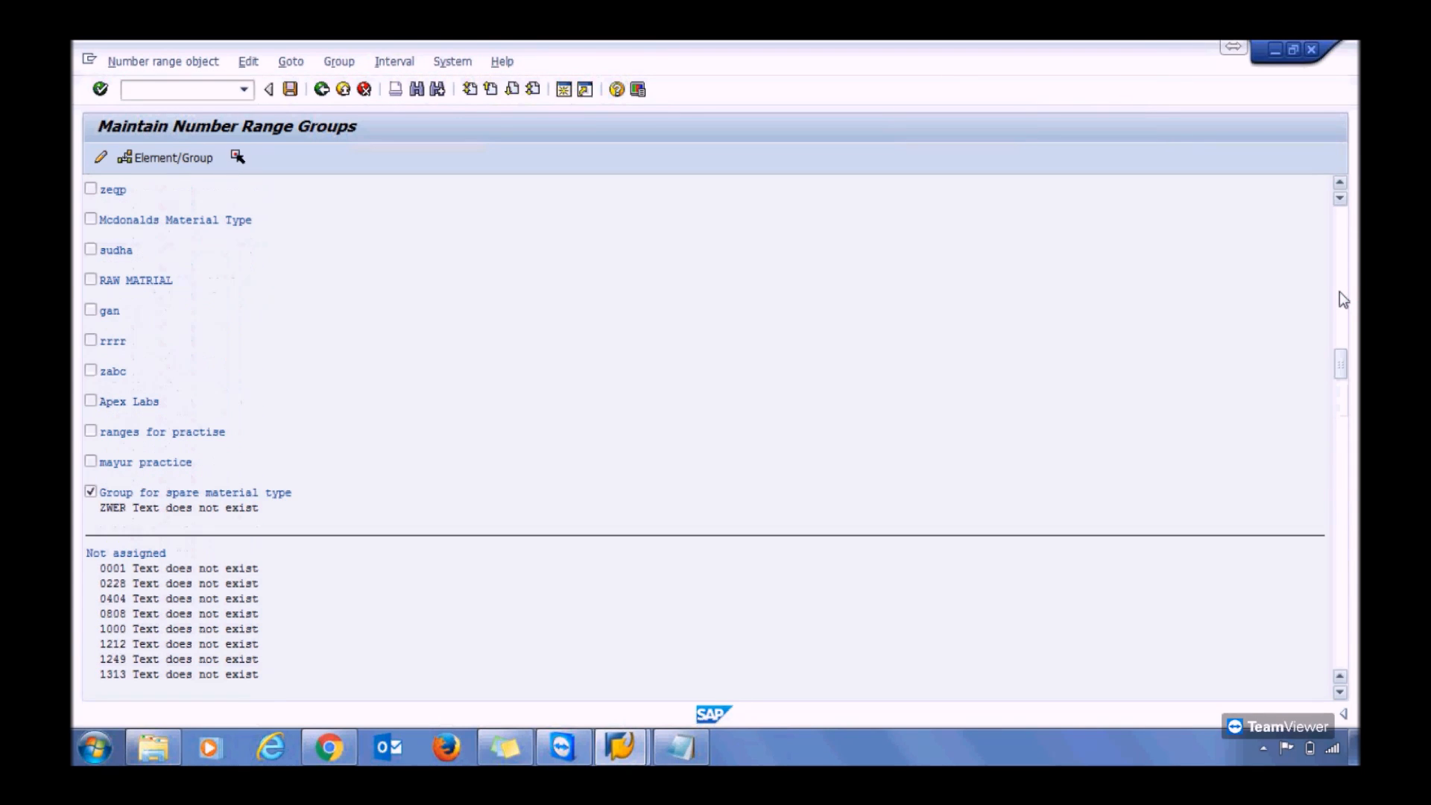
pyautogui.click(1339, 292)
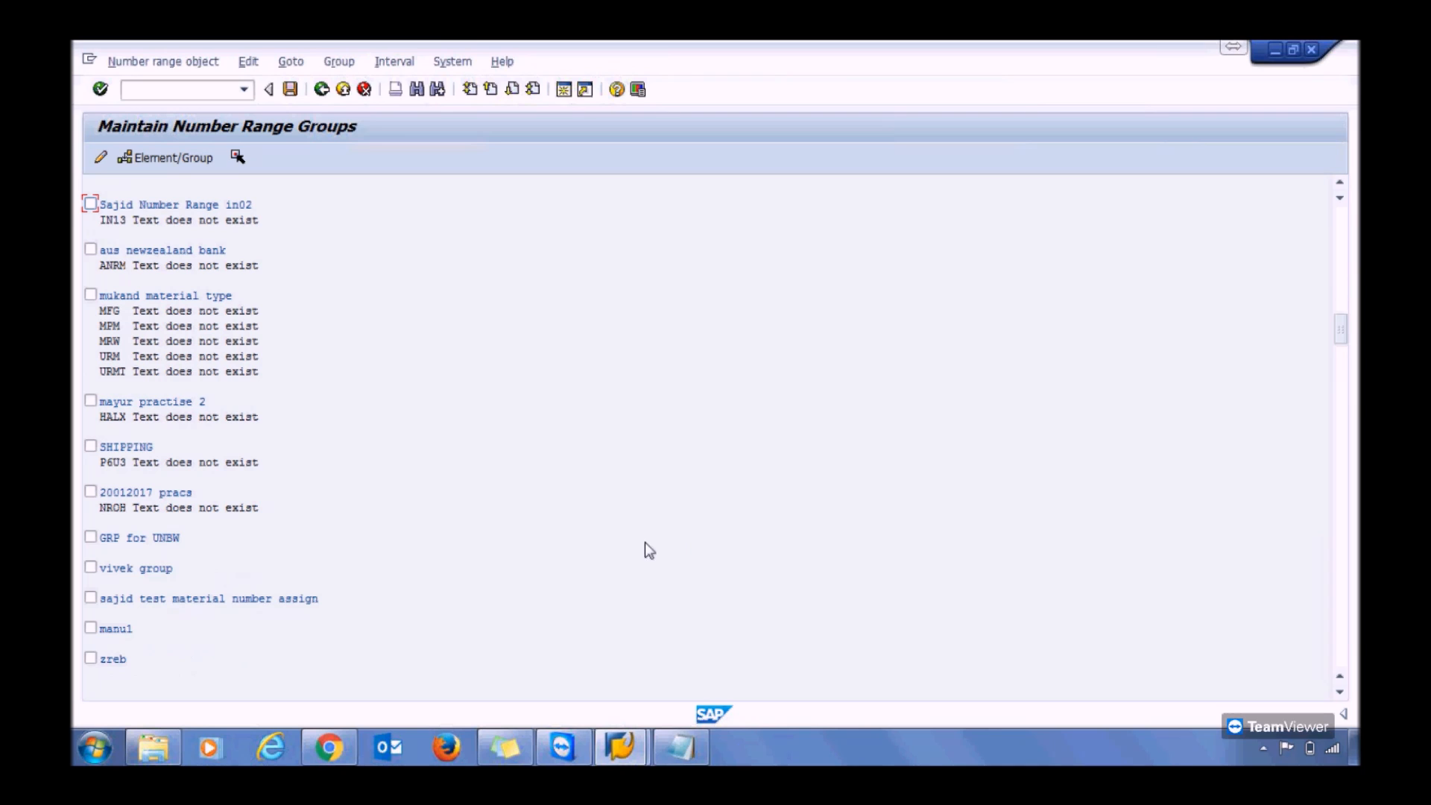
pyautogui.click(1340, 504)
pyautogui.click(90, 492)
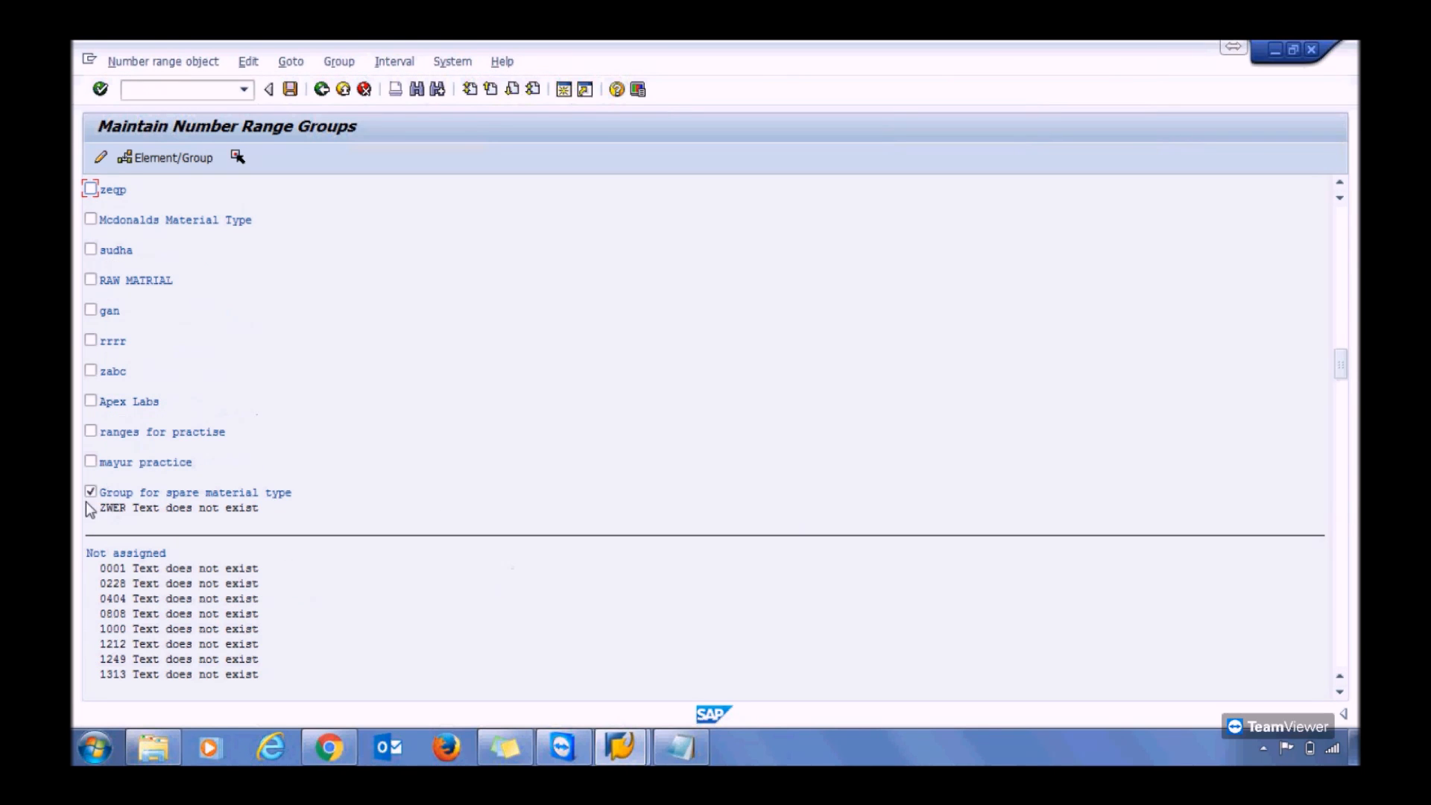
# Step: Assign material type 0228 to "Group for spare material type" as well, save the assignments and return to the implementation guide
pyautogui.click(103, 494)
pyautogui.click(108, 583)
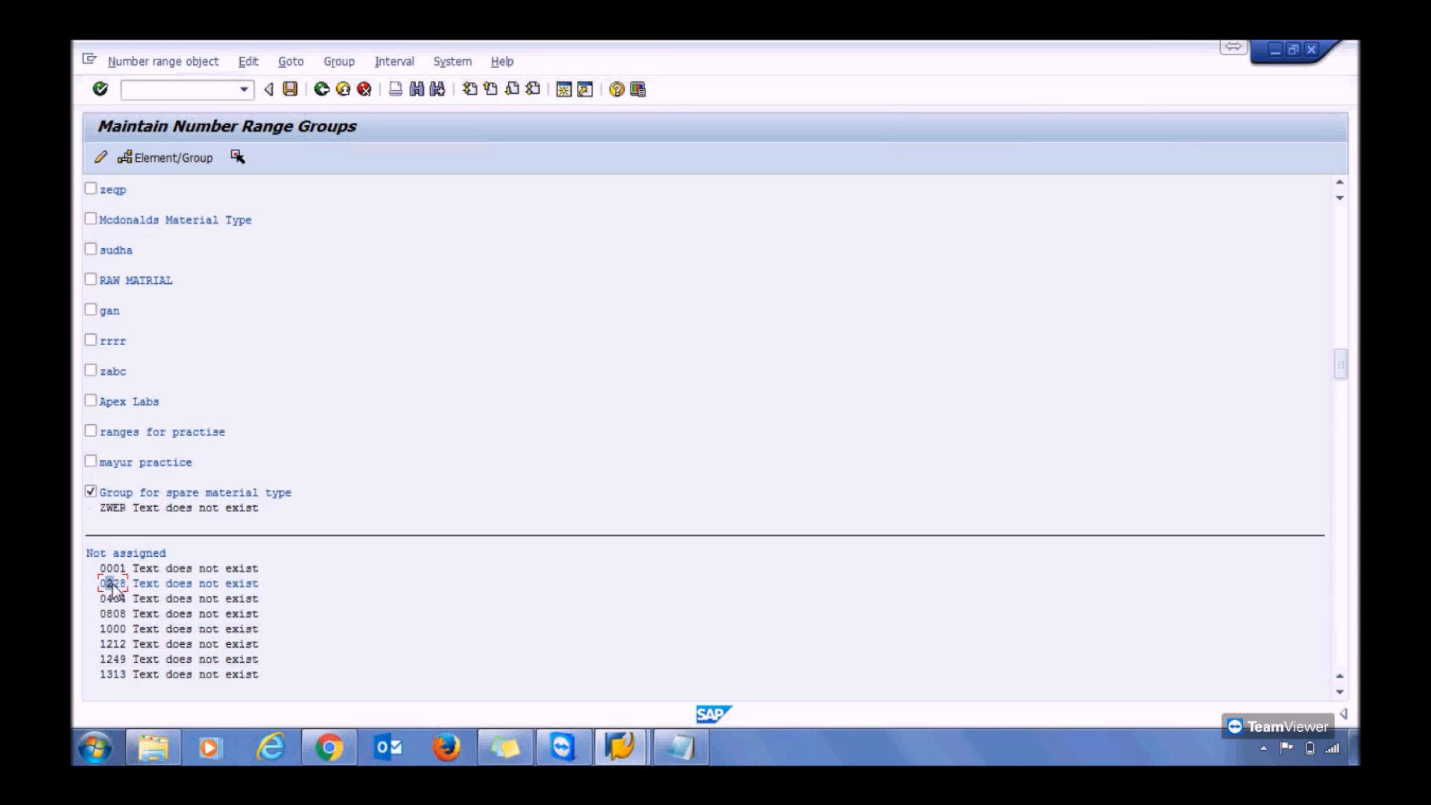
pyautogui.click(173, 158)
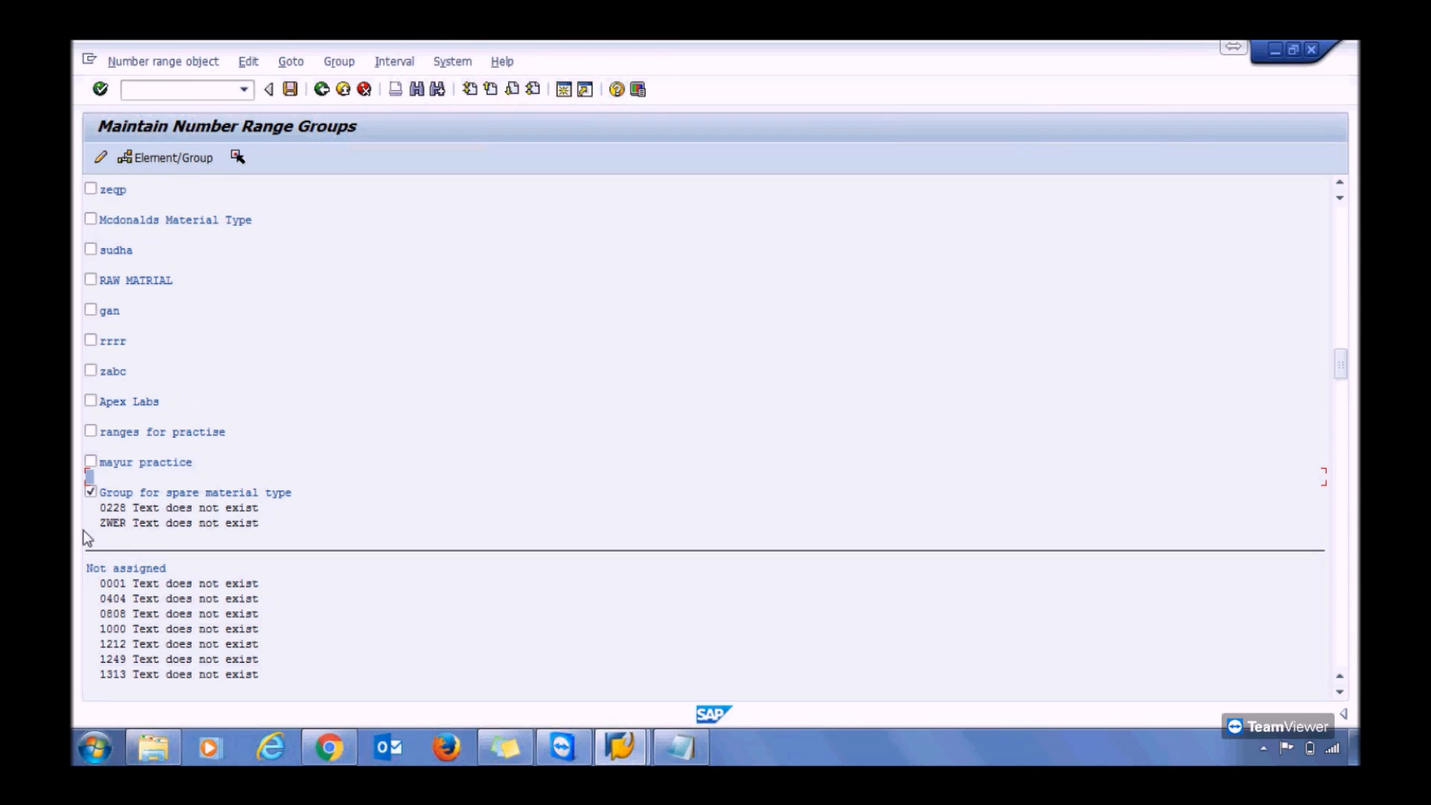
pyautogui.click(102, 510)
pyautogui.click(129, 492)
pyautogui.click(291, 89)
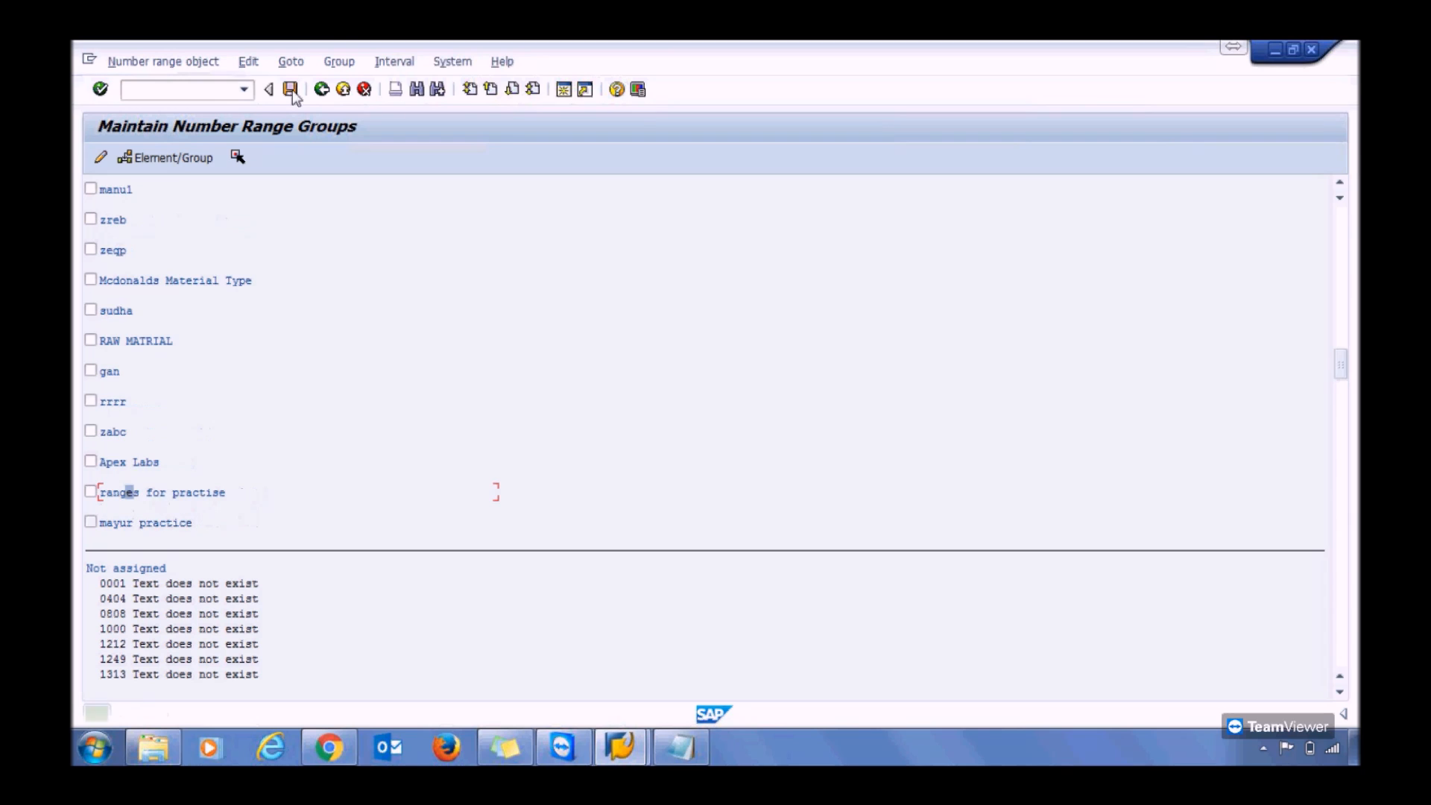
pyautogui.click(322, 91)
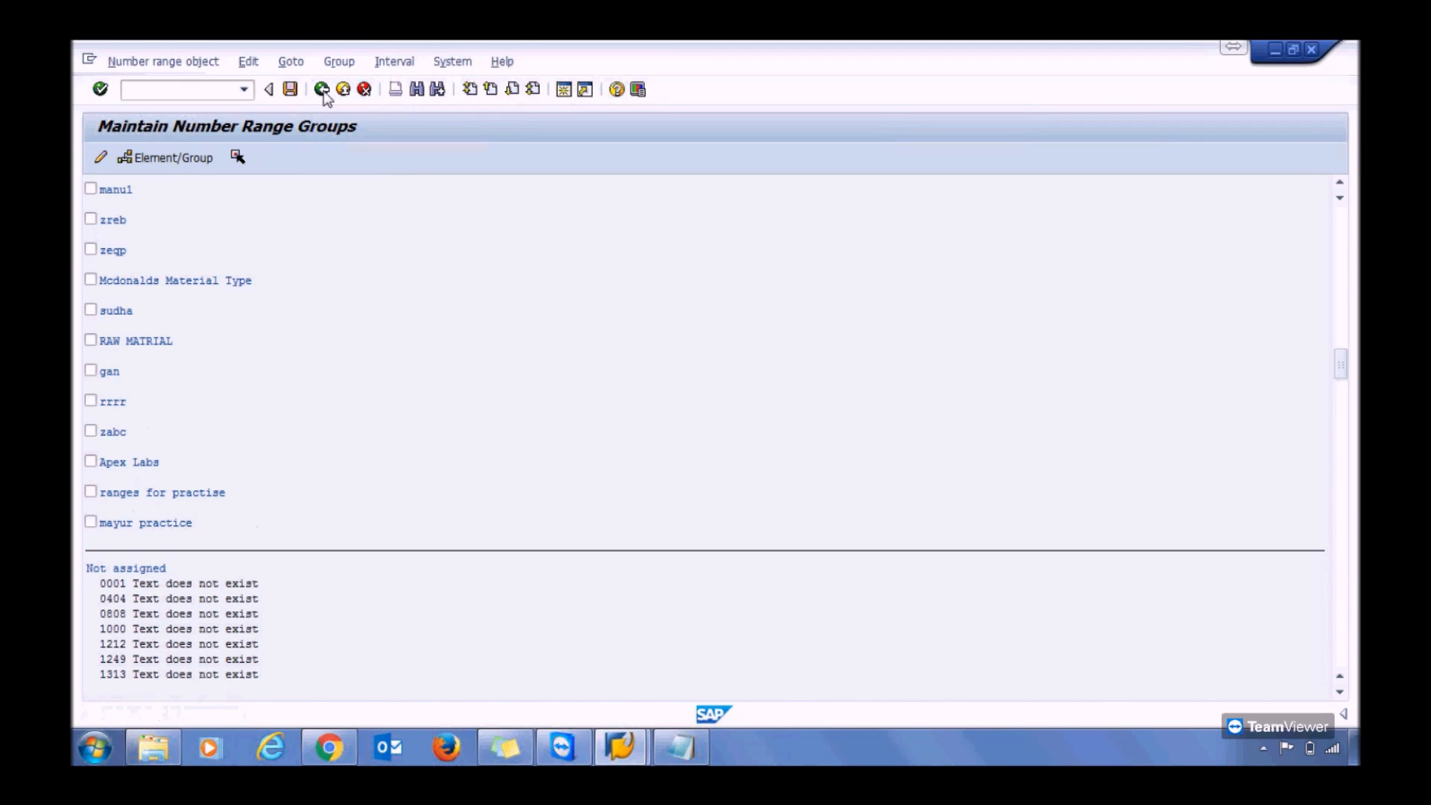
pyautogui.click(322, 90)
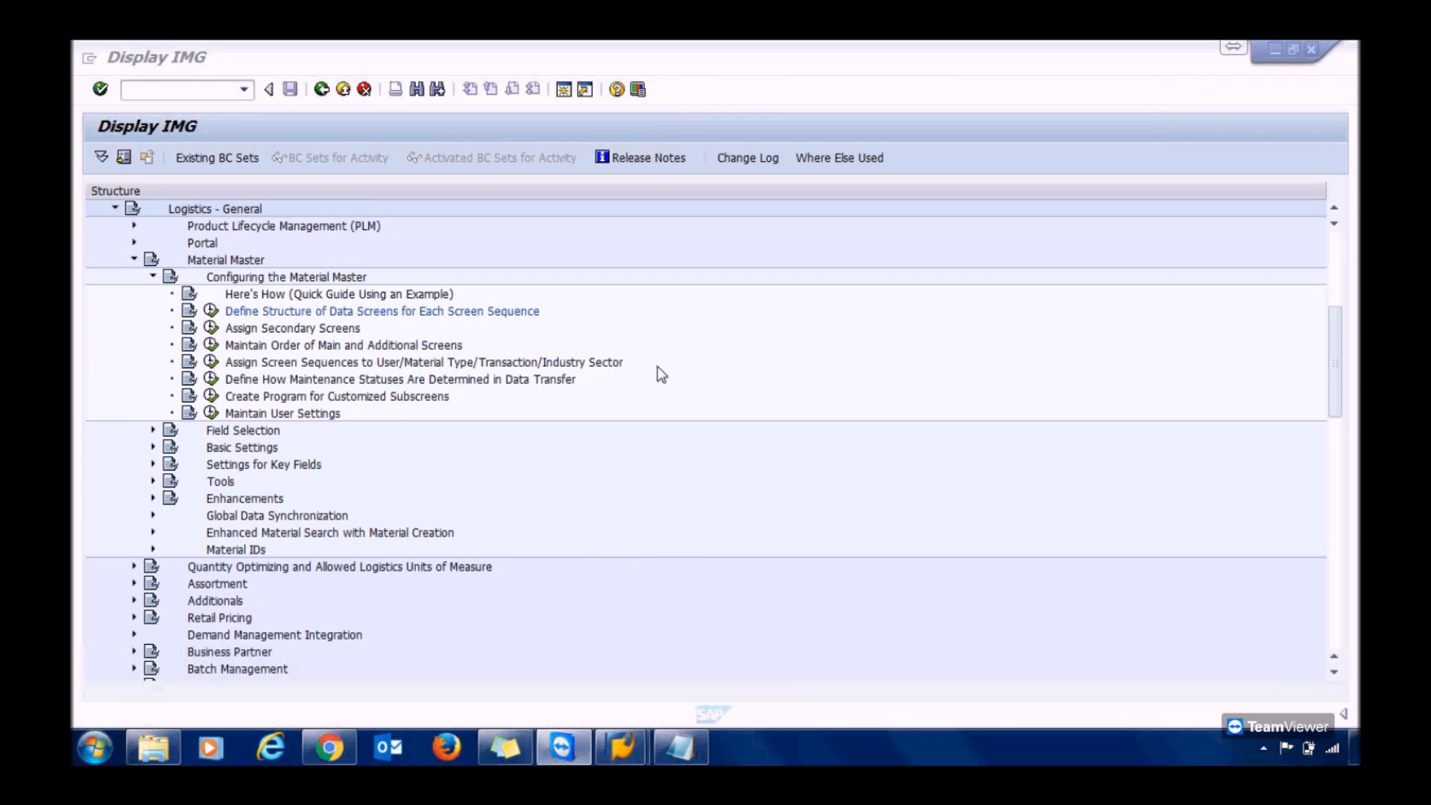
# Step: Open Define Structure of Data Screens for Each Screen Sequence and display the data screens of screen sequence BC
pyautogui.click(222, 264)
pyautogui.click(232, 281)
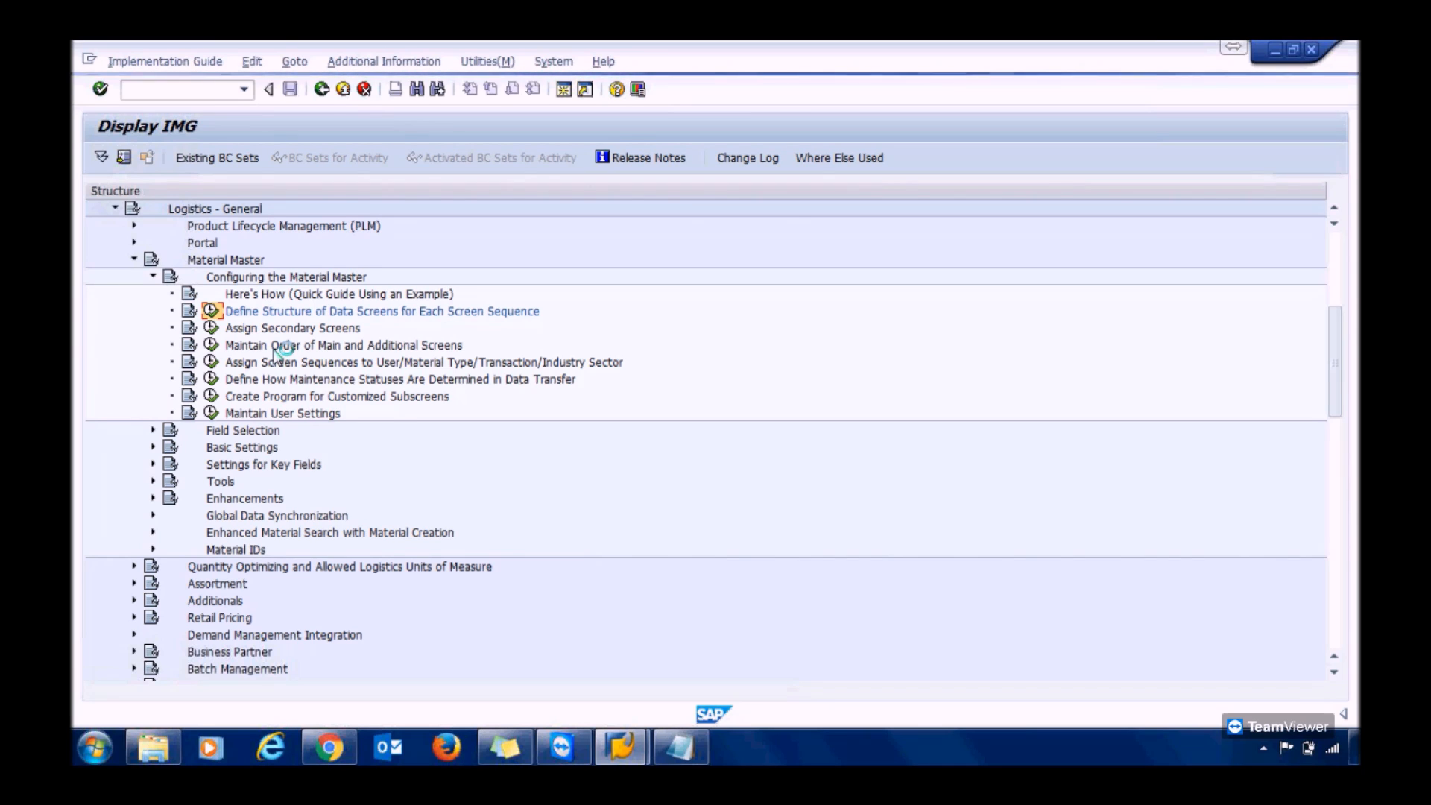
pyautogui.moveTo(300, 193); pyautogui.dragTo(334, 195)
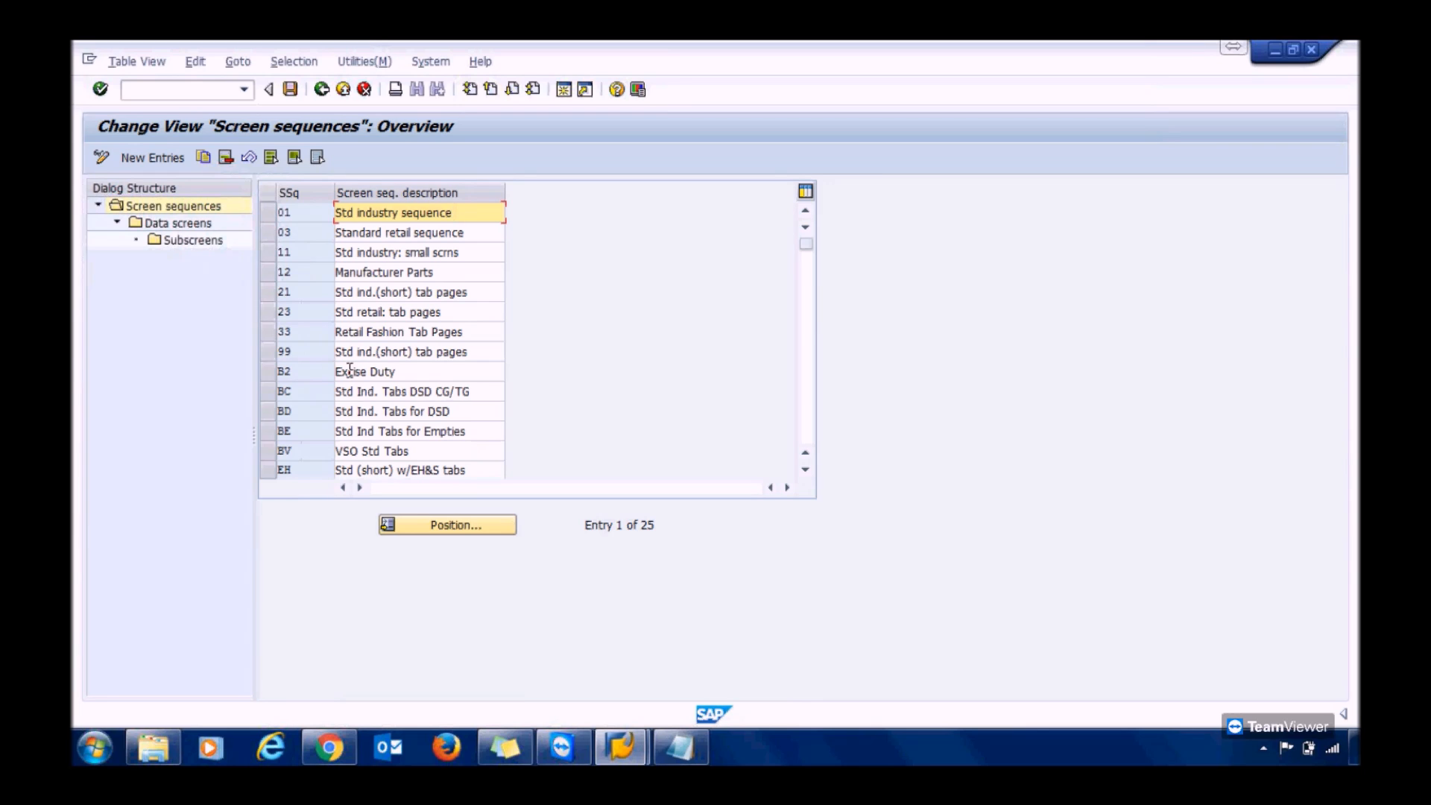
pyautogui.click(274, 391)
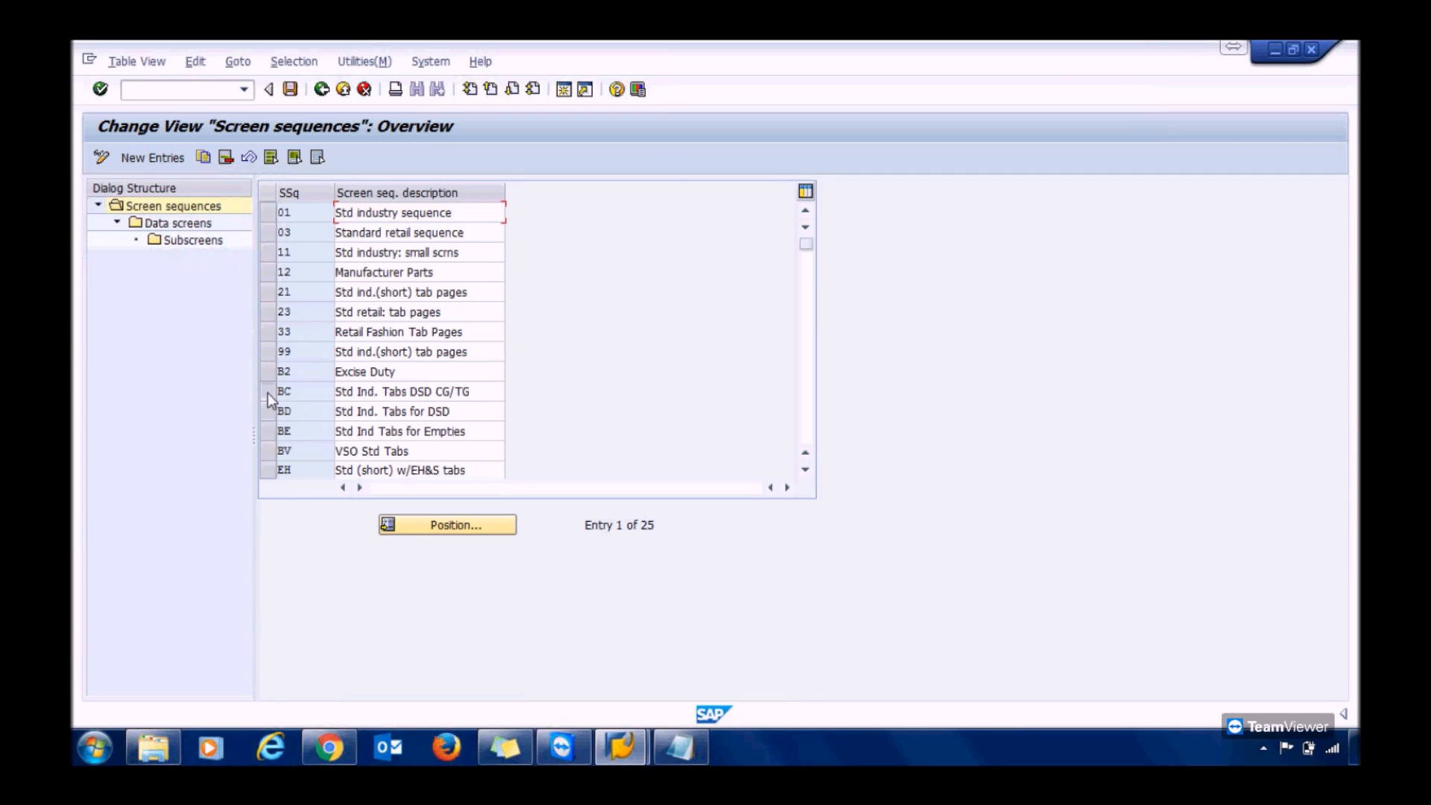
pyautogui.doubleClick(177, 223)
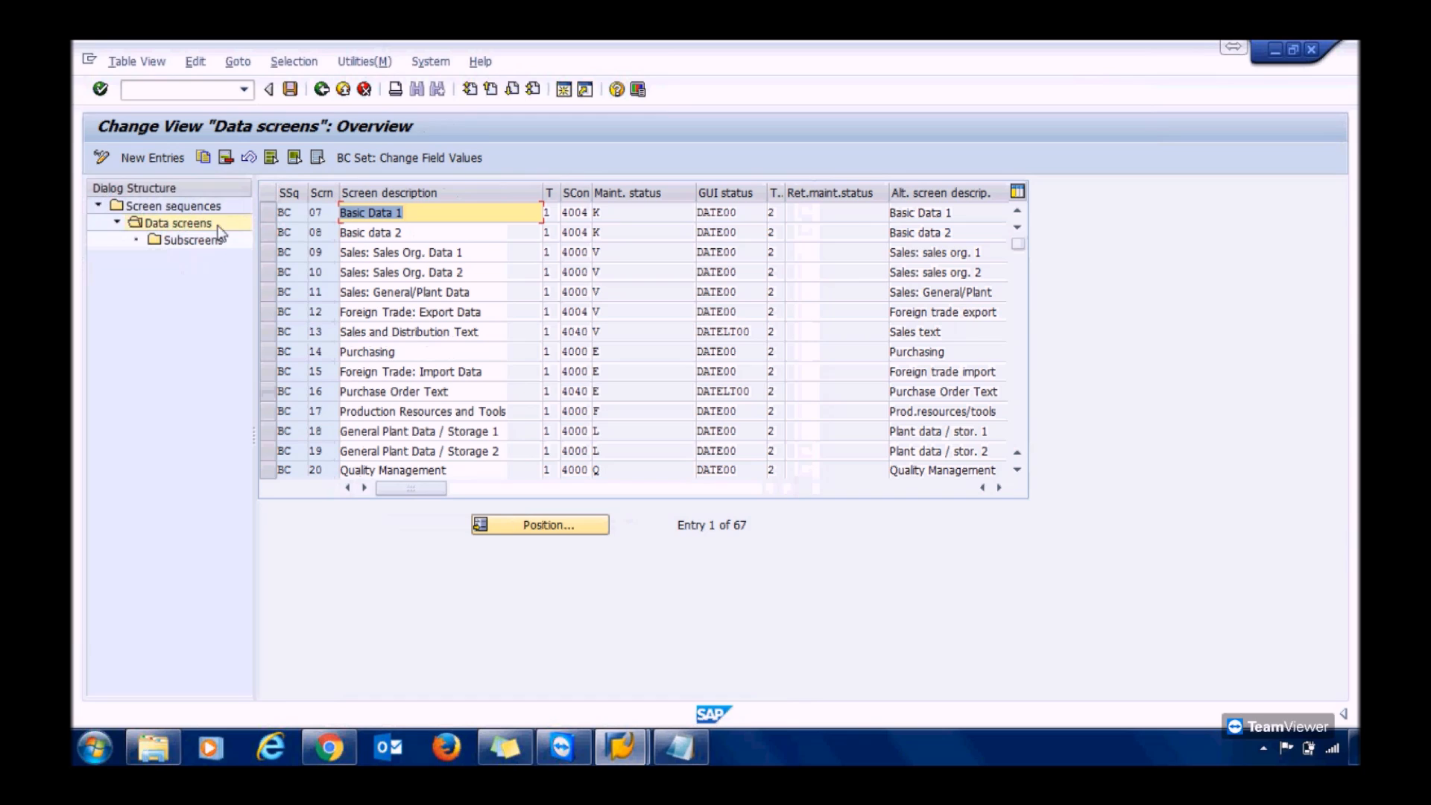
# Step: Review the data screens Basic Data 1, Basic data 2 and Foreign Trade: Export Data, then return to the implementation guide
pyautogui.click(423, 209)
pyautogui.click(421, 233)
pyautogui.click(427, 311)
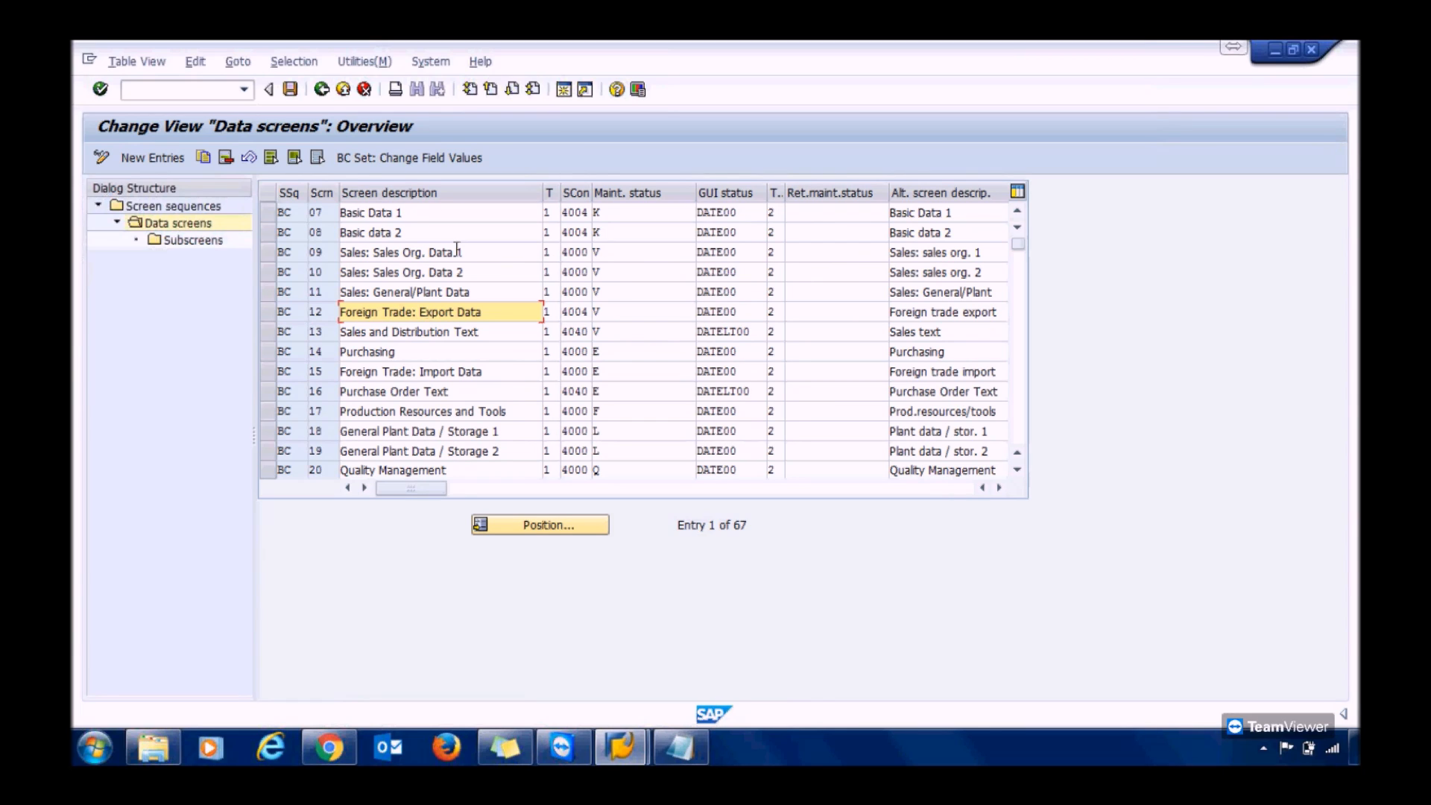
pyautogui.click(321, 90)
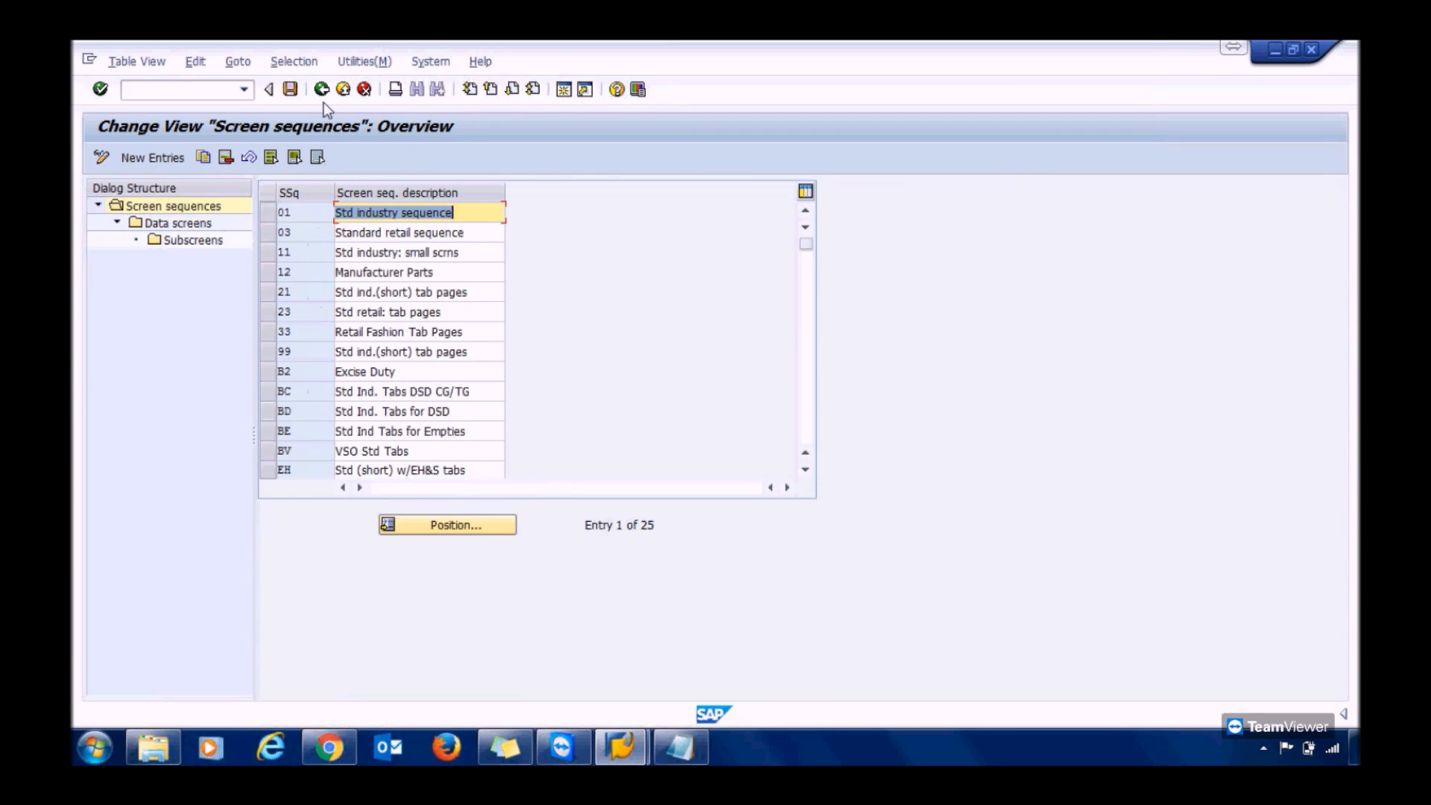
pyautogui.click(321, 89)
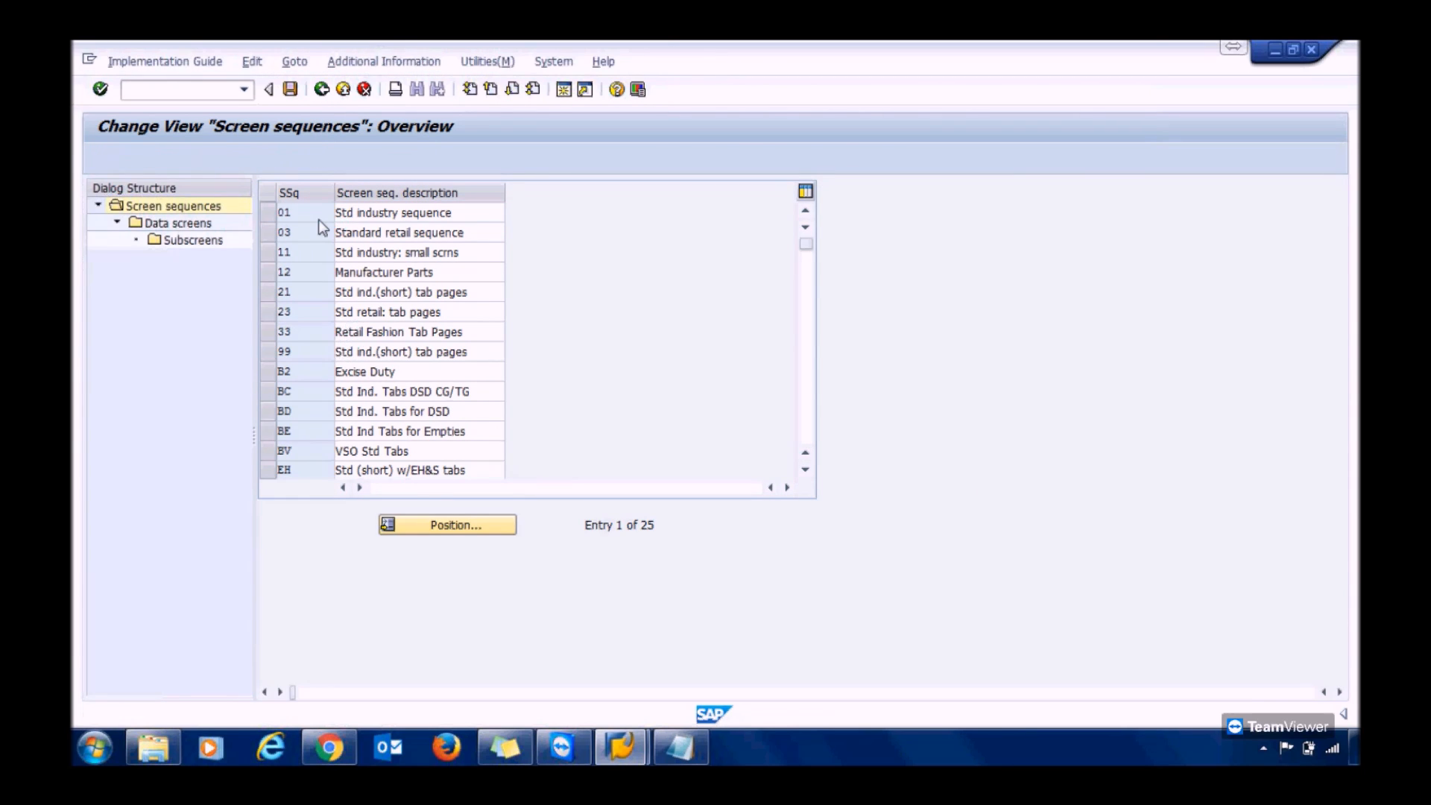
# Step: Open Assign Screen Sequences to User/Material Type/Transaction/Industry Sector and locate material type ZWER in the Material type screen reference view
pyautogui.click(252, 363)
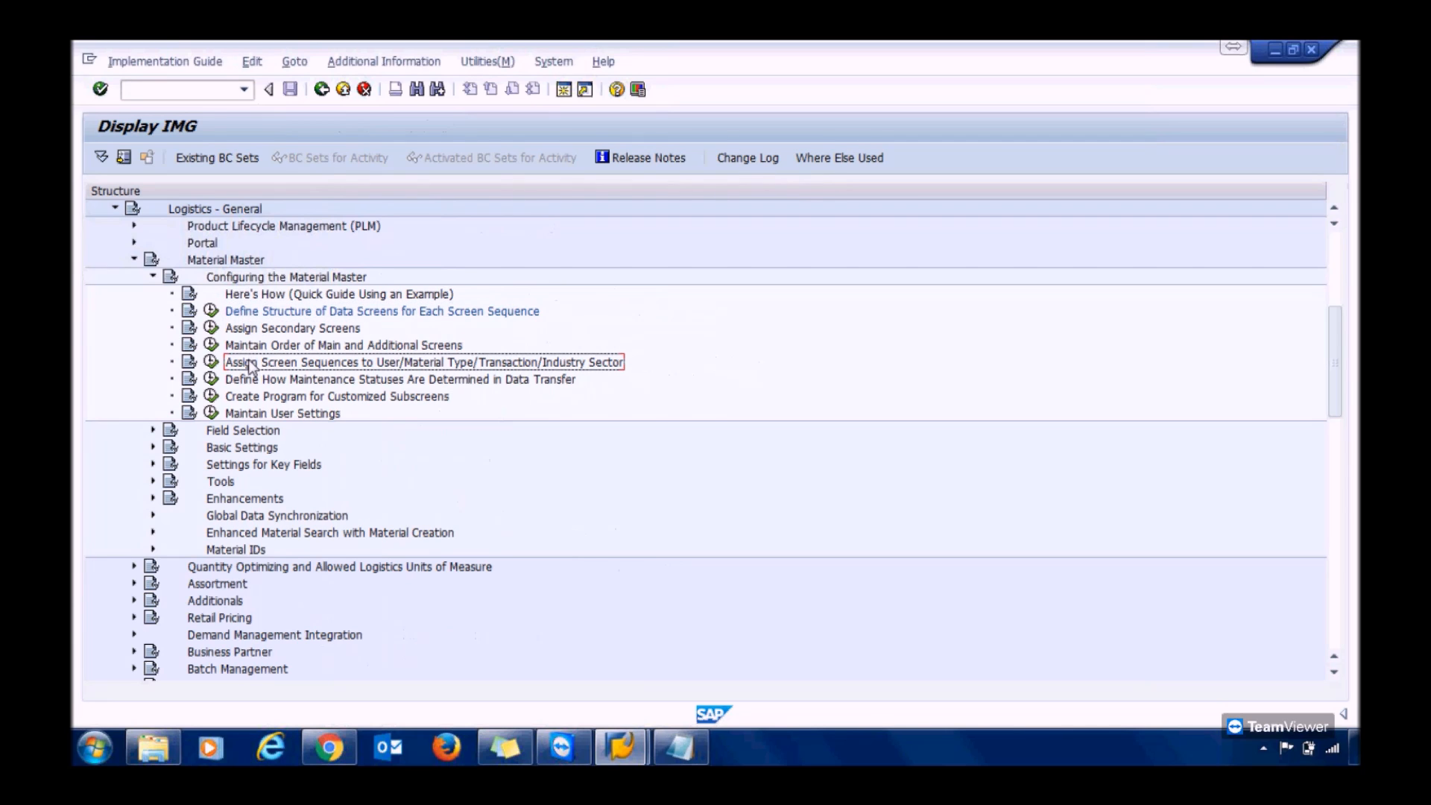
pyautogui.click(212, 363)
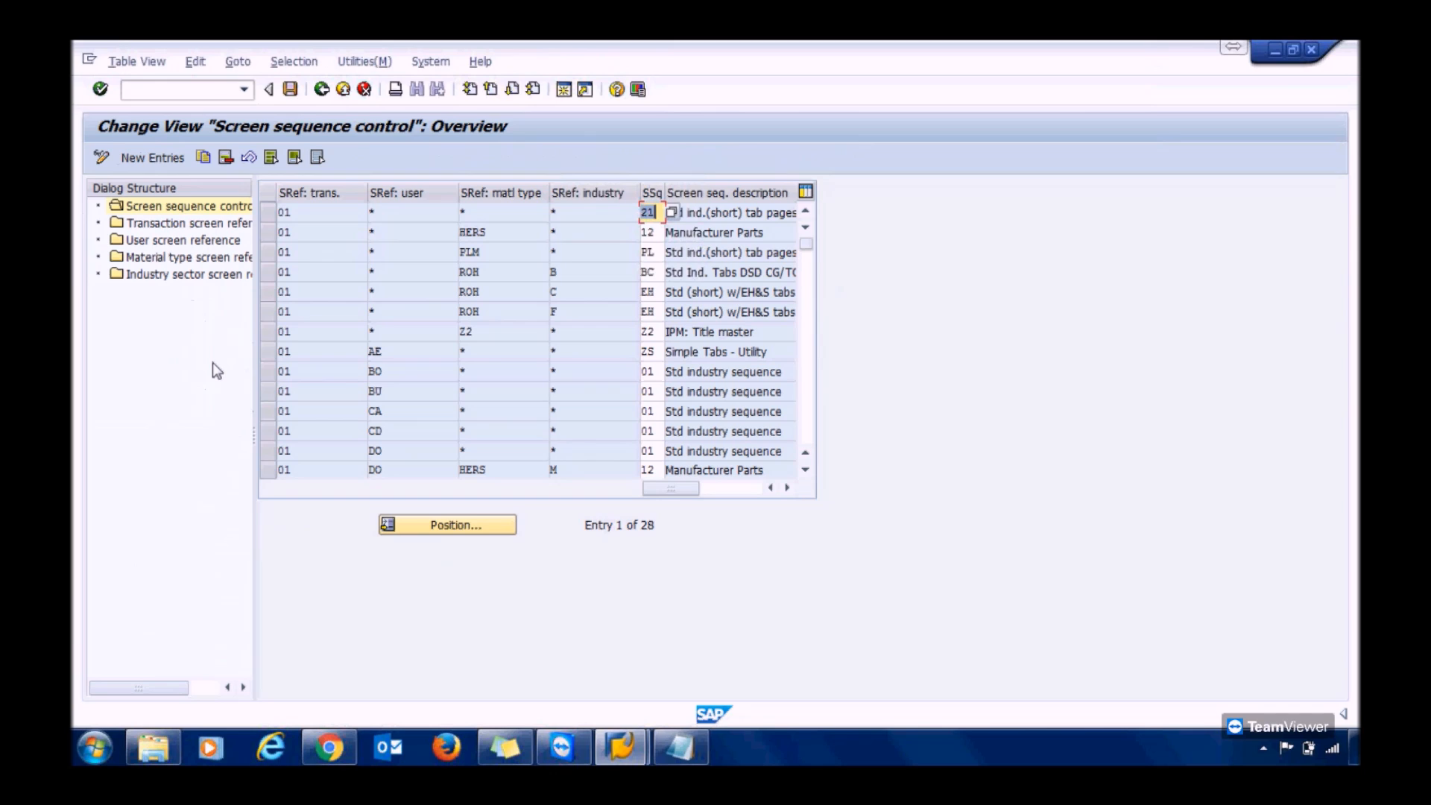
pyautogui.moveTo(256, 371); pyautogui.dragTo(388, 371)
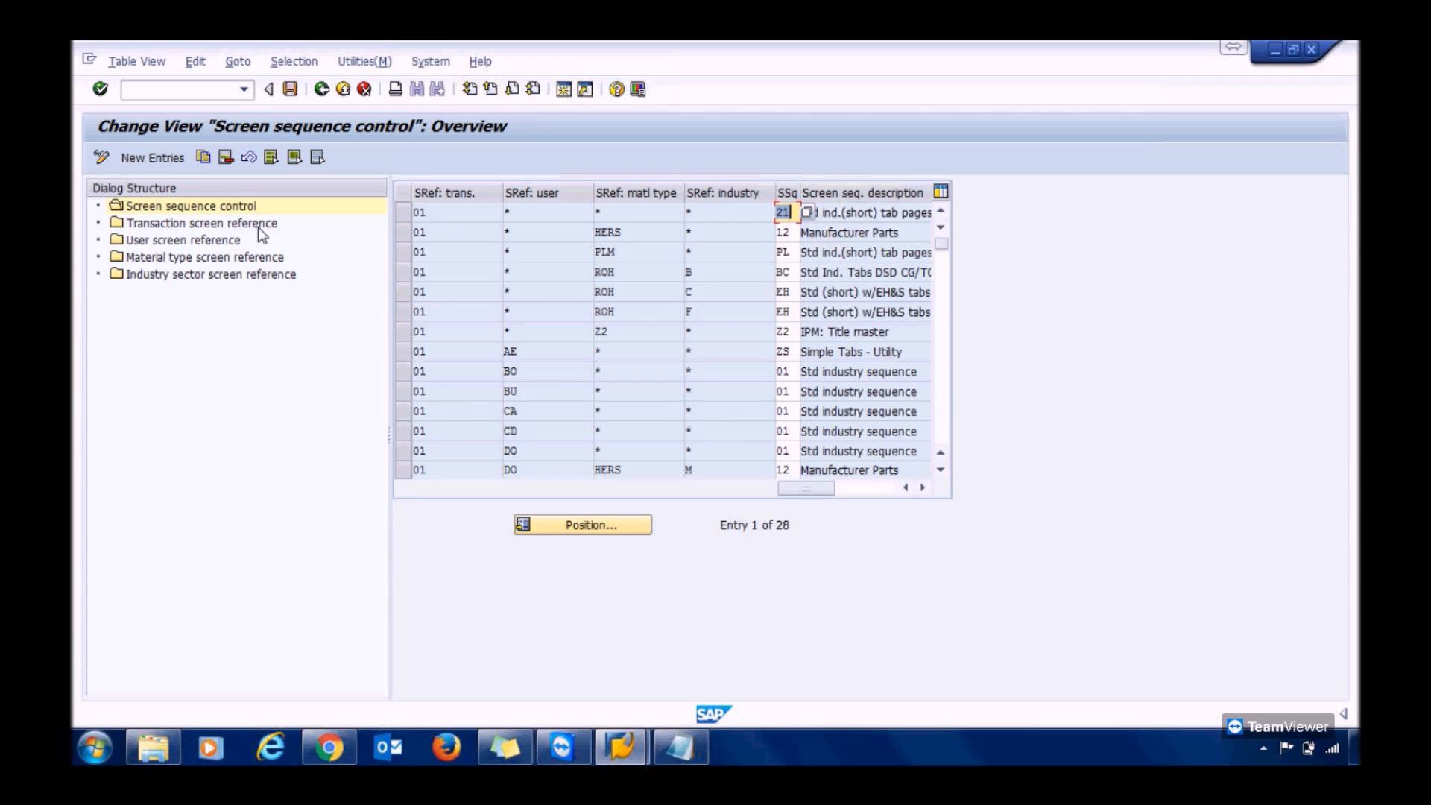
pyautogui.doubleClick(222, 257)
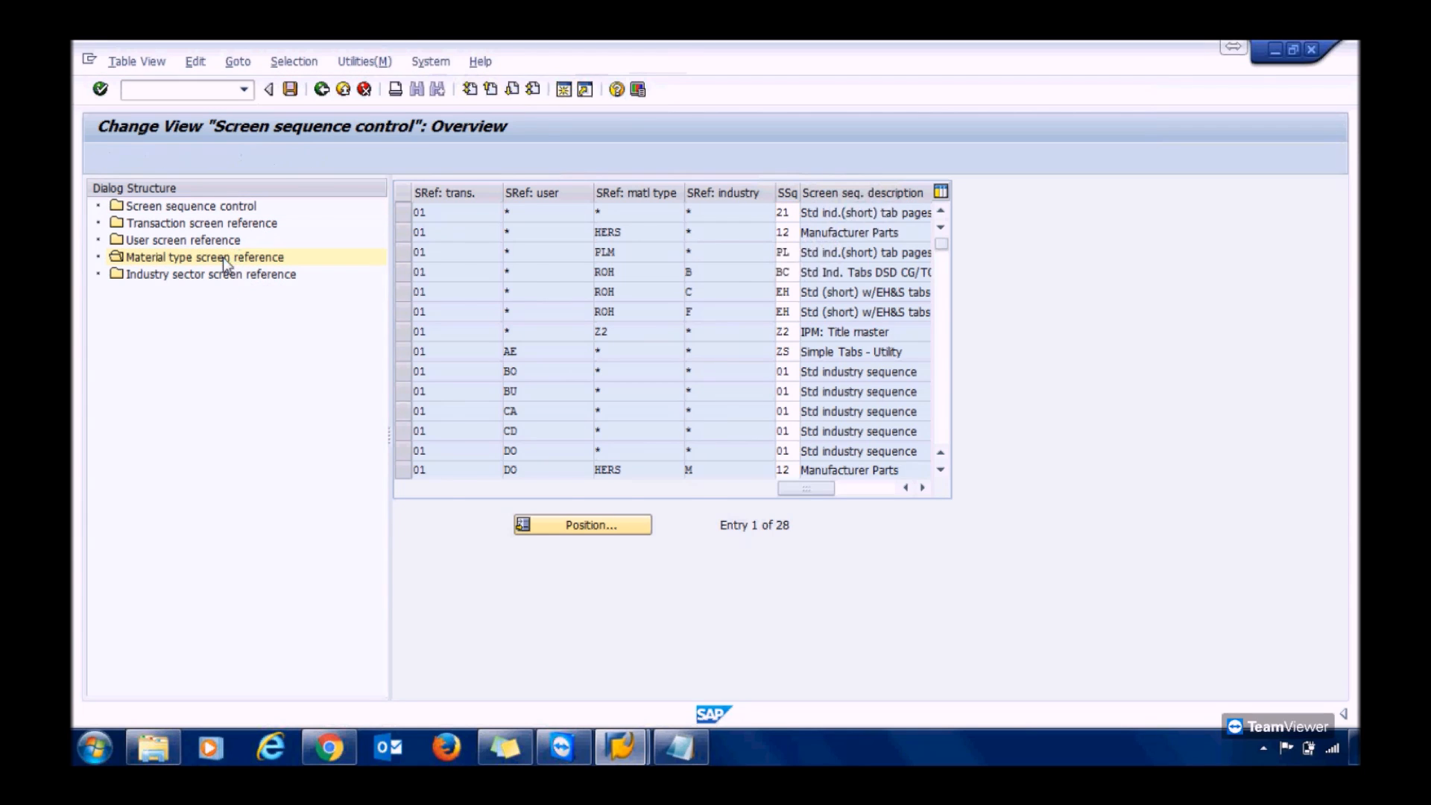
pyautogui.moveTo(442, 192); pyautogui.dragTo(496, 192)
pyautogui.click(556, 523)
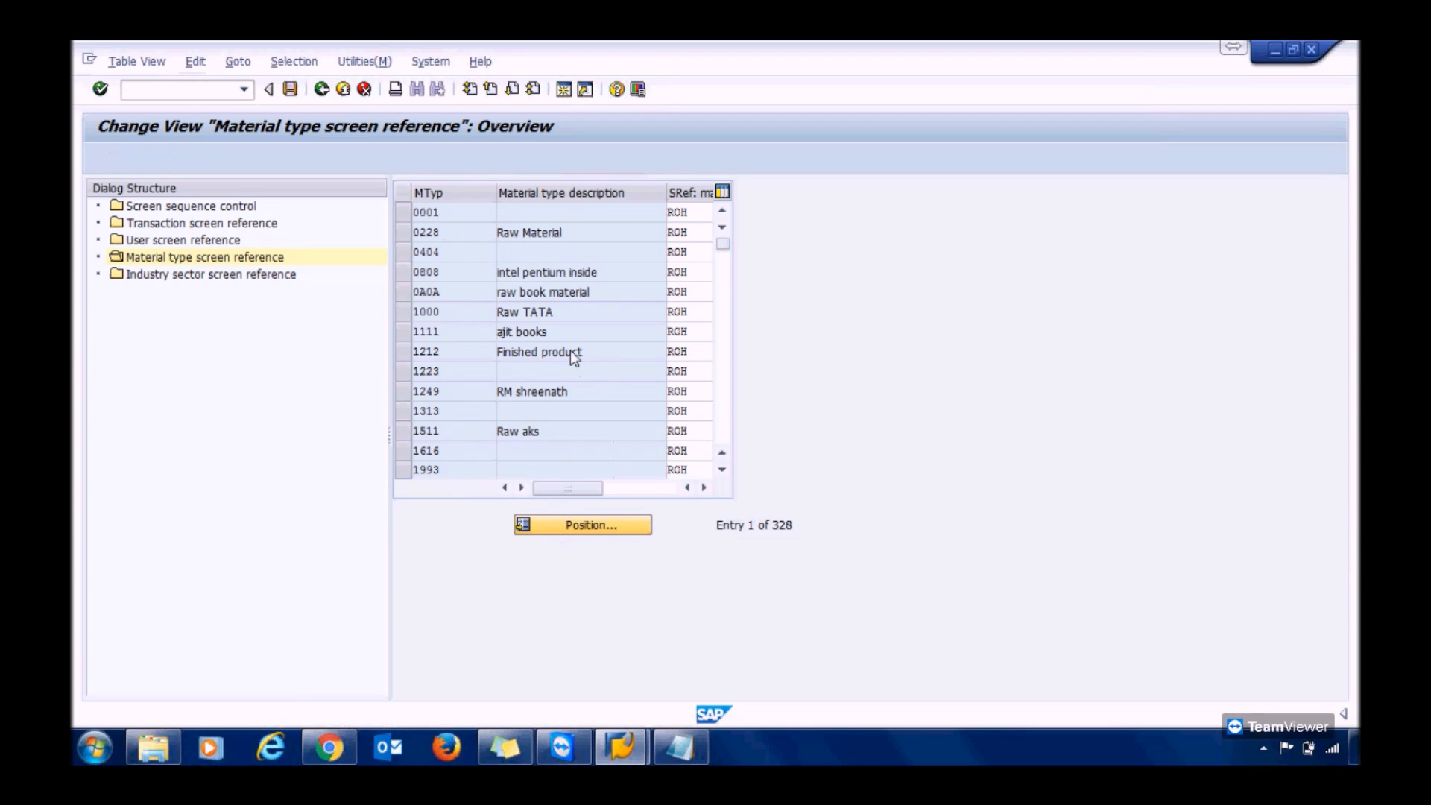
pyautogui.write('zwer')
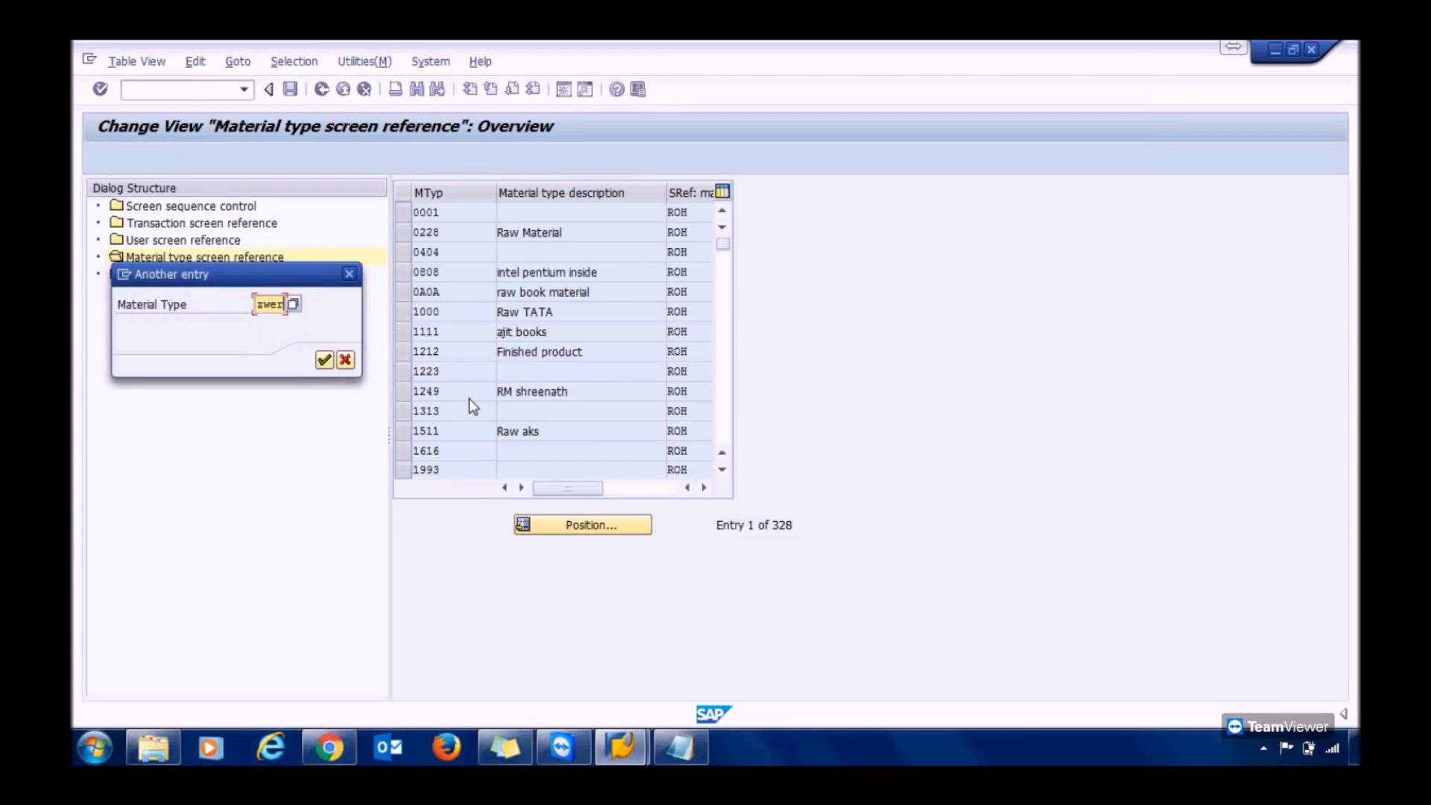
pyautogui.press('Return')
# Step: Enter ZWER as the screen reference for material type ZWER, save the entry and complete the customizing request prompt
pyautogui.click(704, 216)
pyautogui.moveTo(703, 216); pyautogui.dragTo(676, 214)
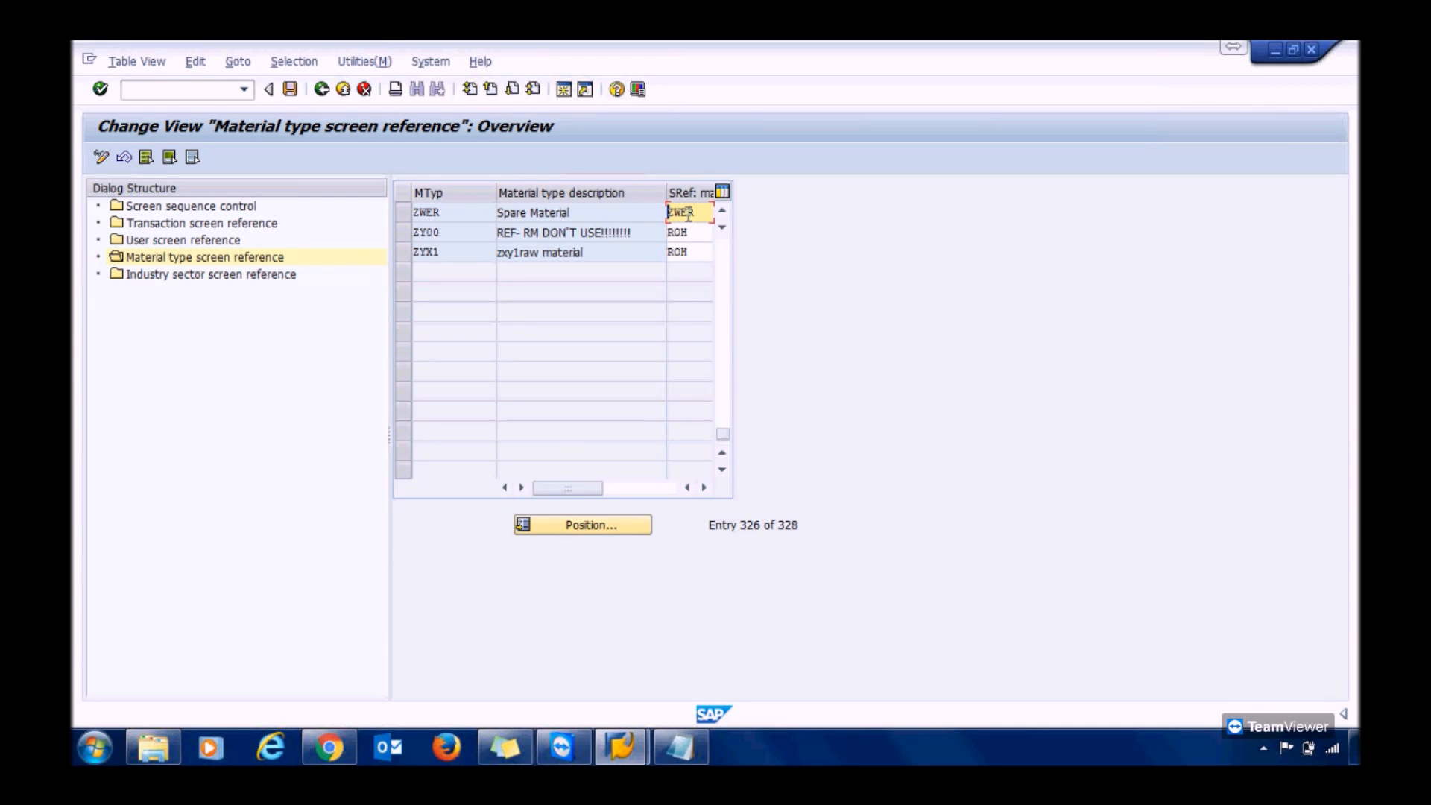
pyautogui.press('BackSpace')
pyautogui.press('BackSpace')
pyautogui.press('BackSpace')
pyautogui.press('BackSpace')
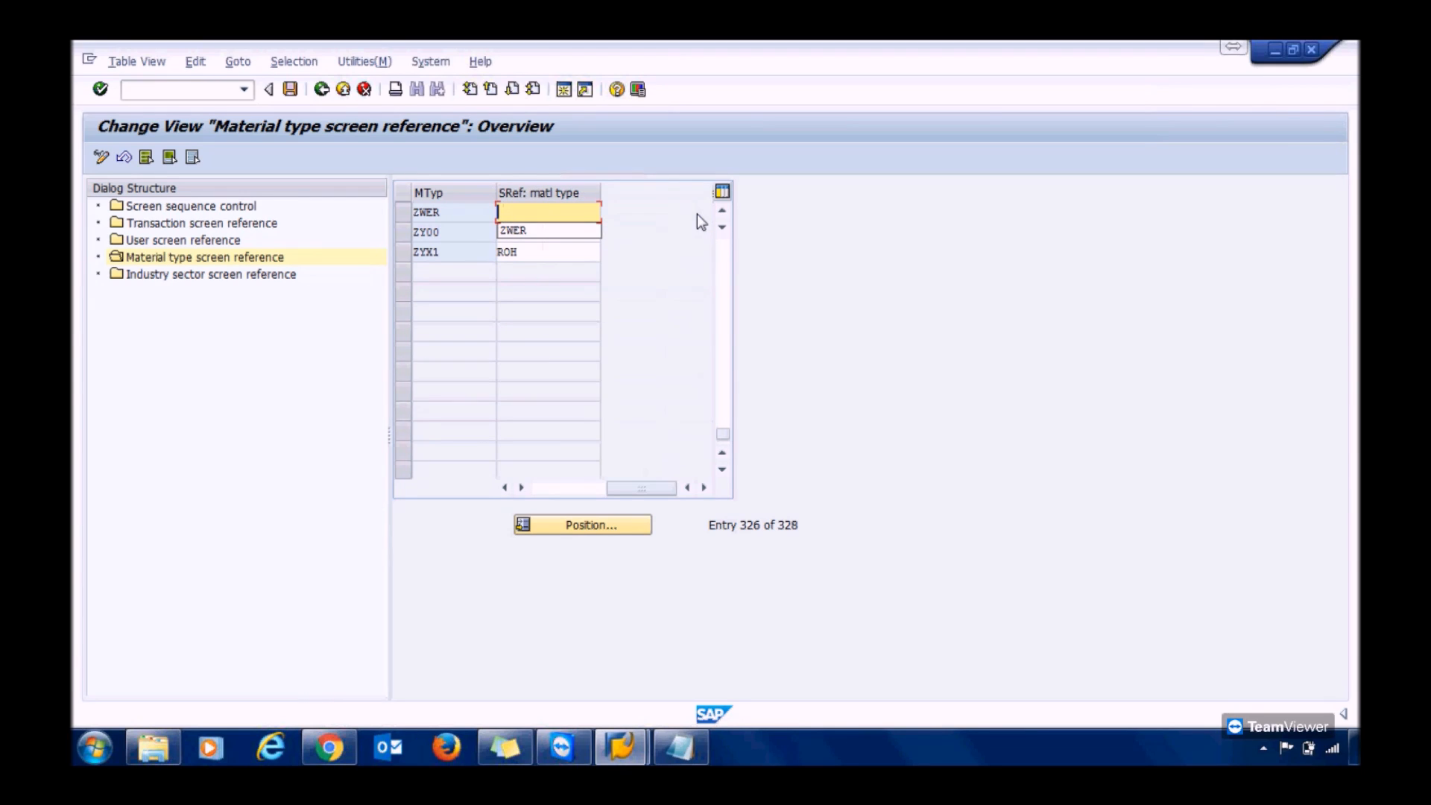
pyautogui.press('Down')
pyautogui.press('Return')
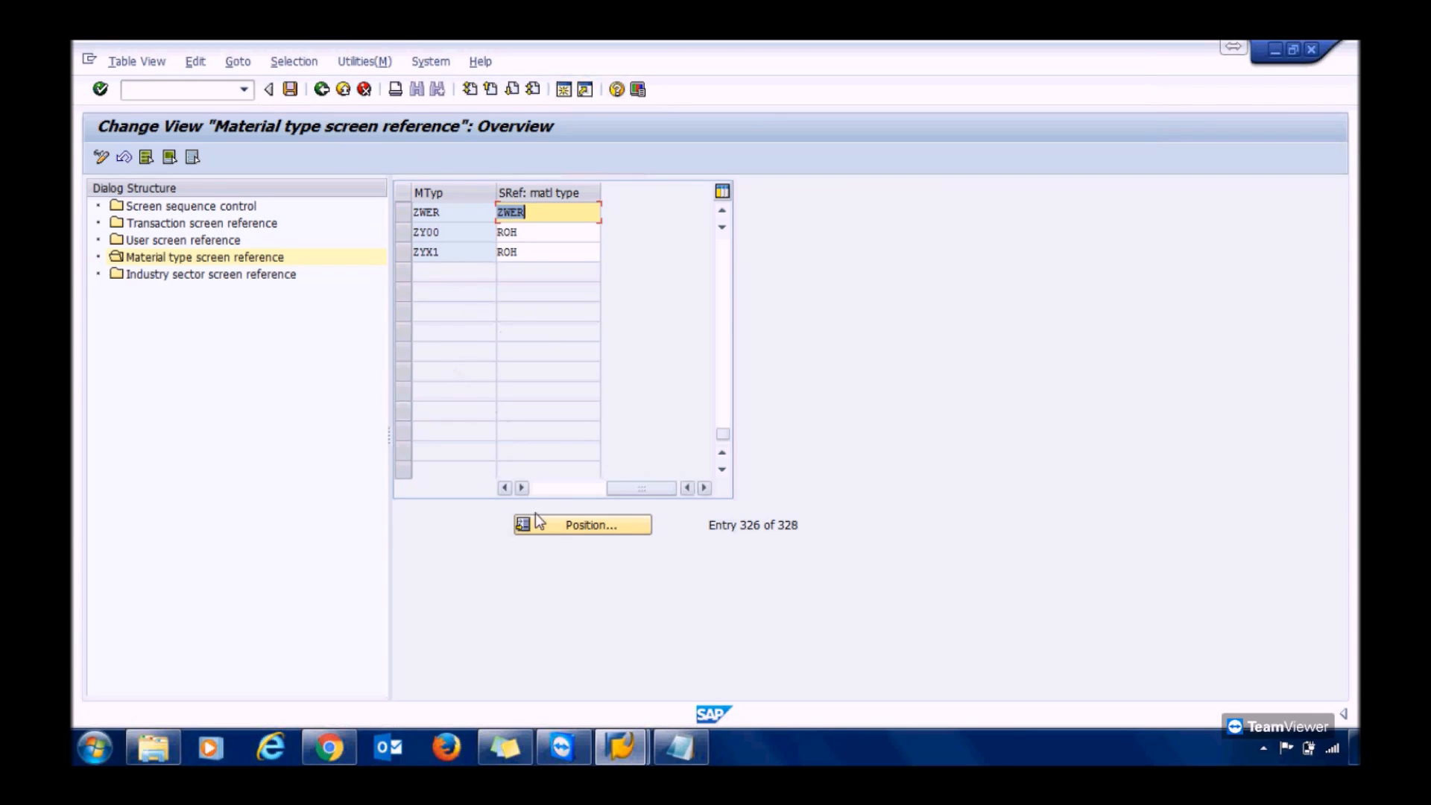
pyautogui.click(547, 489)
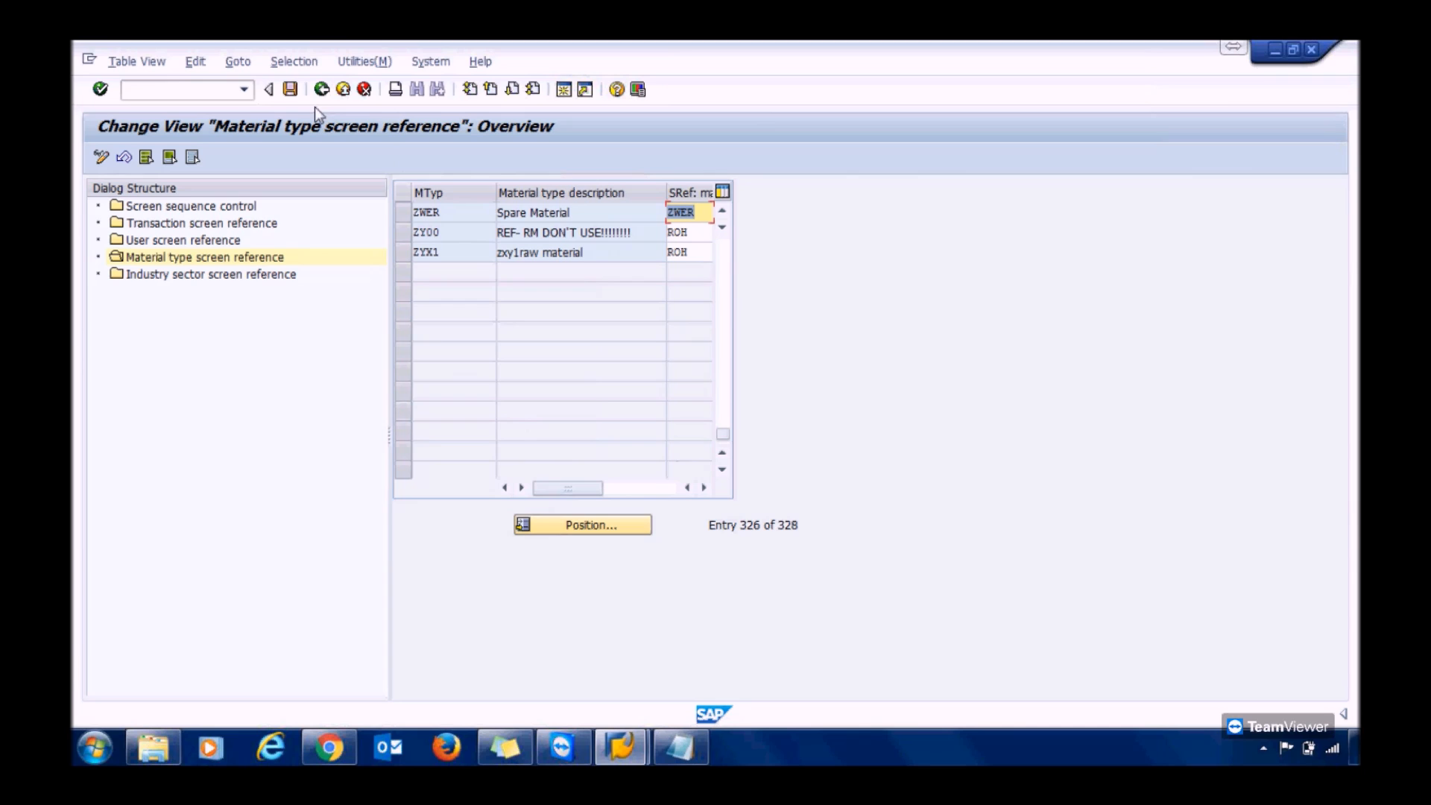
pyautogui.click(290, 91)
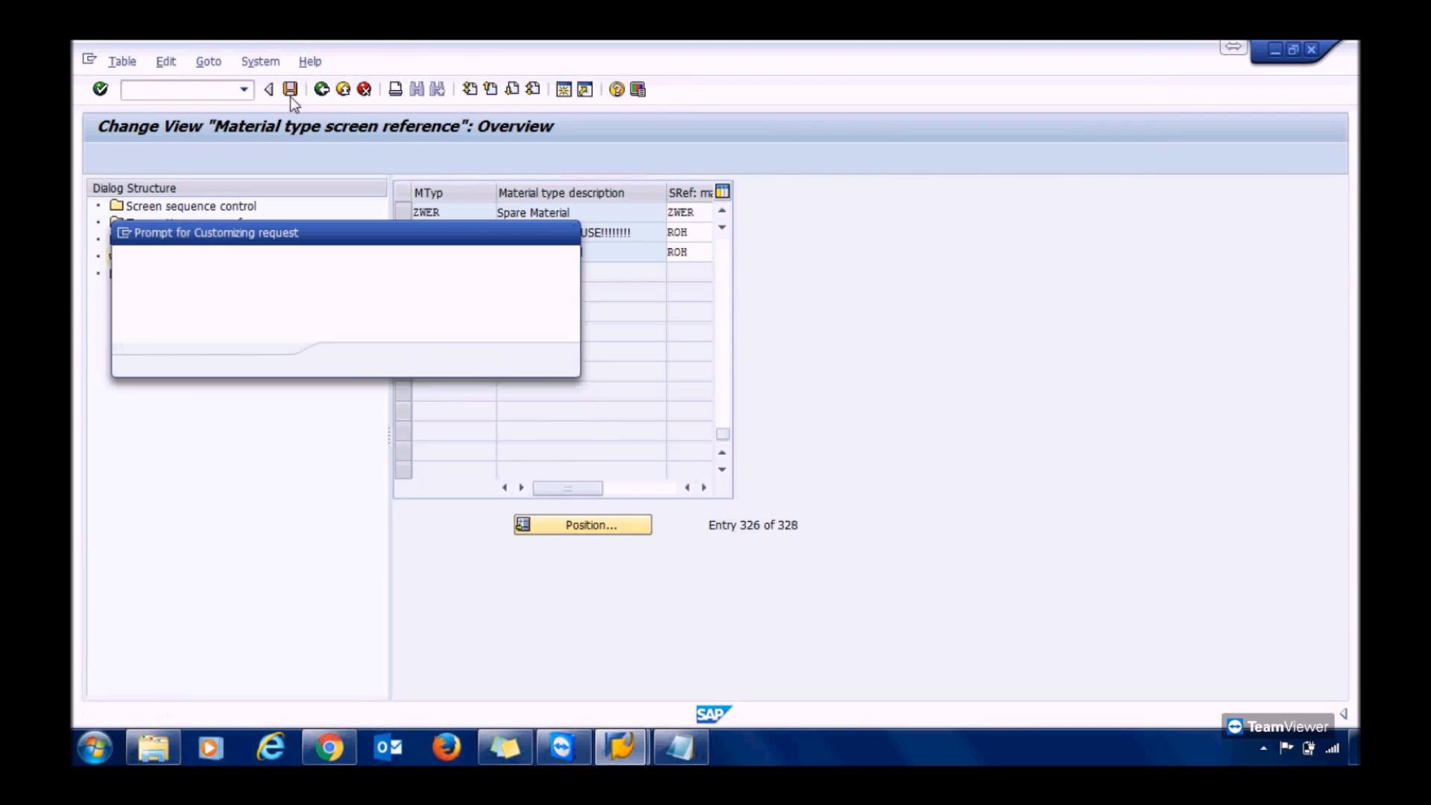
pyautogui.click(347, 360)
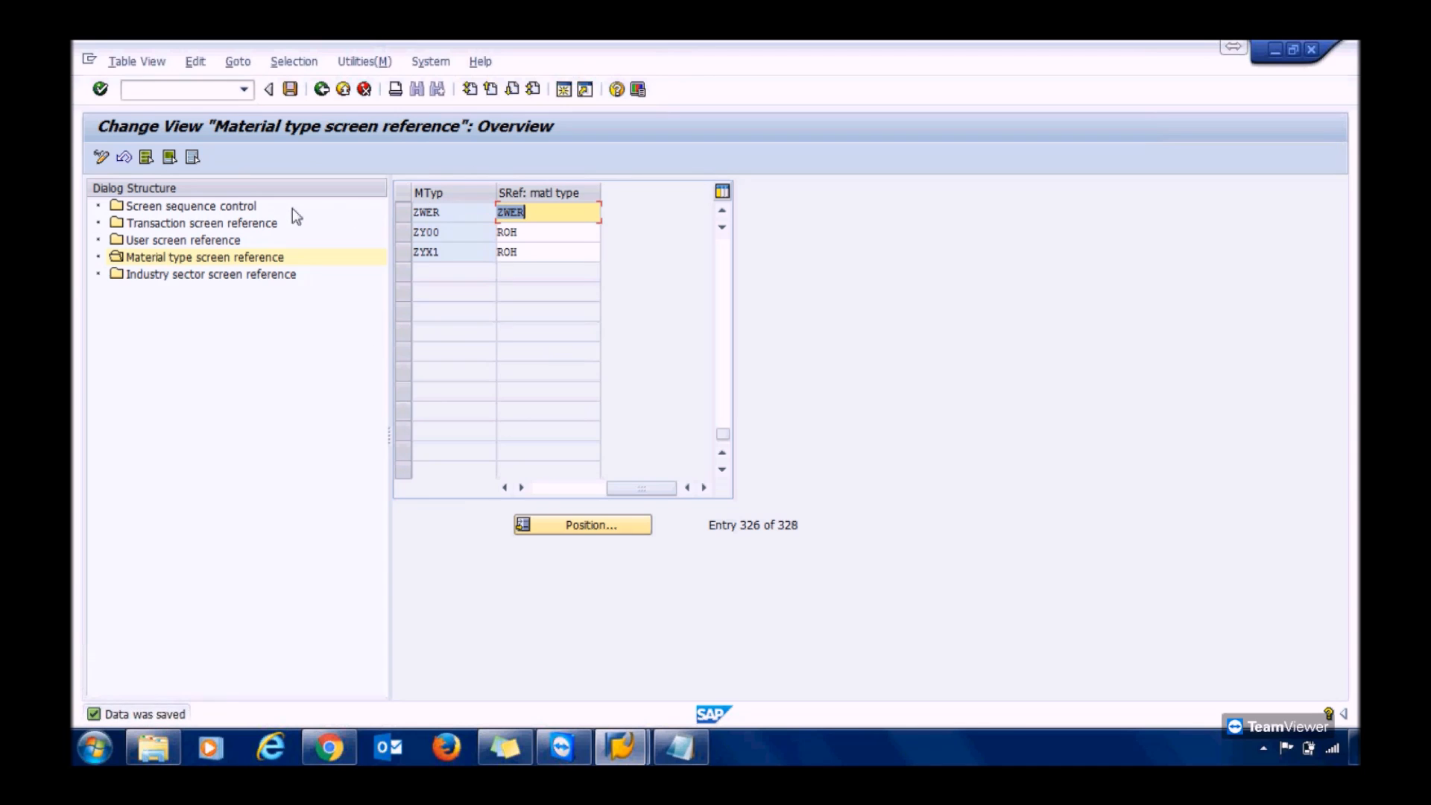
# Step: Examine the Screen sequence control entries for their material type references, industry references and assigned screen sequences
pyautogui.doubleClick(243, 208)
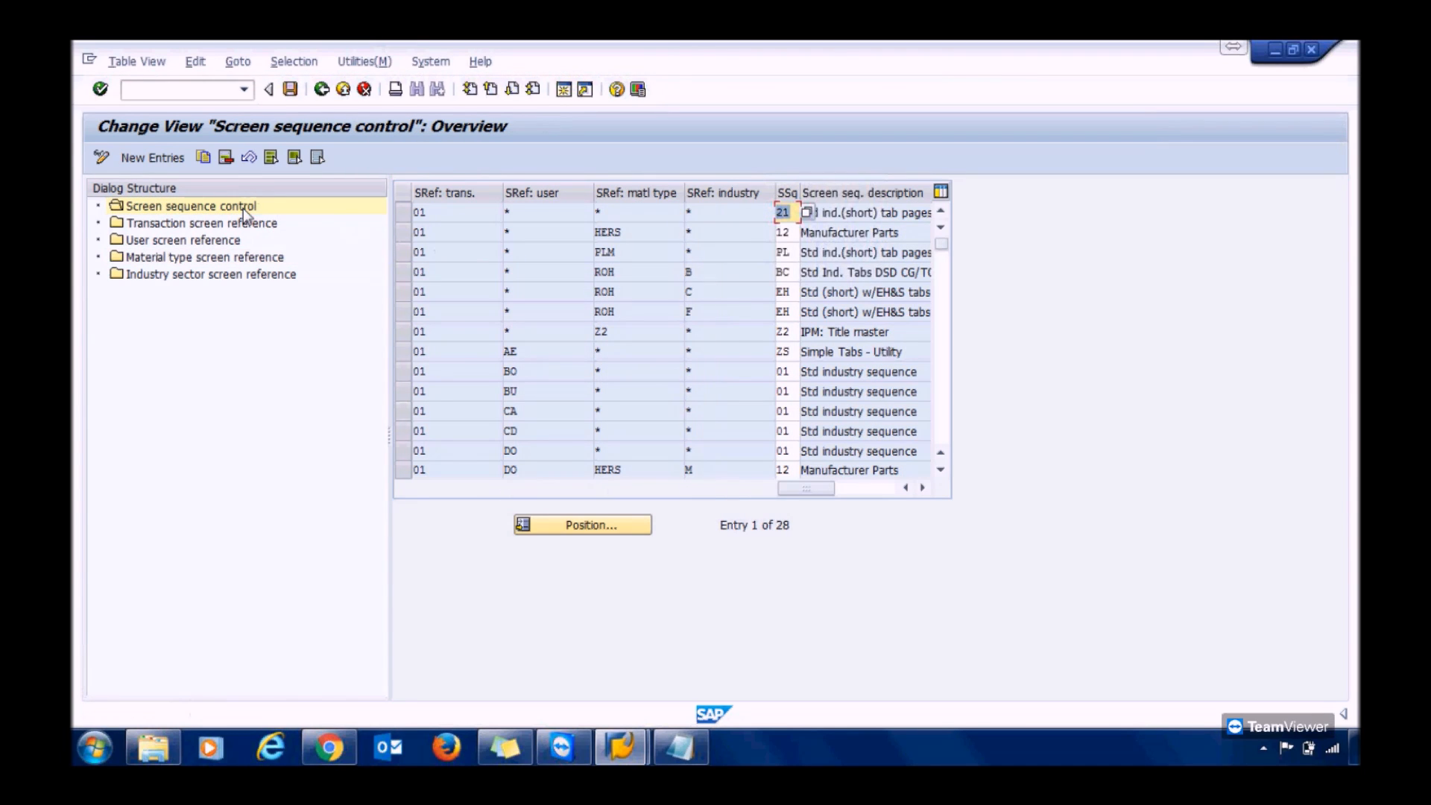
pyautogui.click(940, 471)
pyautogui.click(941, 471)
pyautogui.click(941, 471)
pyautogui.click(940, 471)
pyautogui.click(940, 471)
pyautogui.click(940, 471)
pyautogui.click(940, 471)
pyautogui.click(940, 471)
pyautogui.click(941, 471)
pyautogui.click(940, 471)
pyautogui.click(941, 471)
pyautogui.click(940, 471)
pyautogui.moveTo(939, 330); pyautogui.dragTo(940, 196)
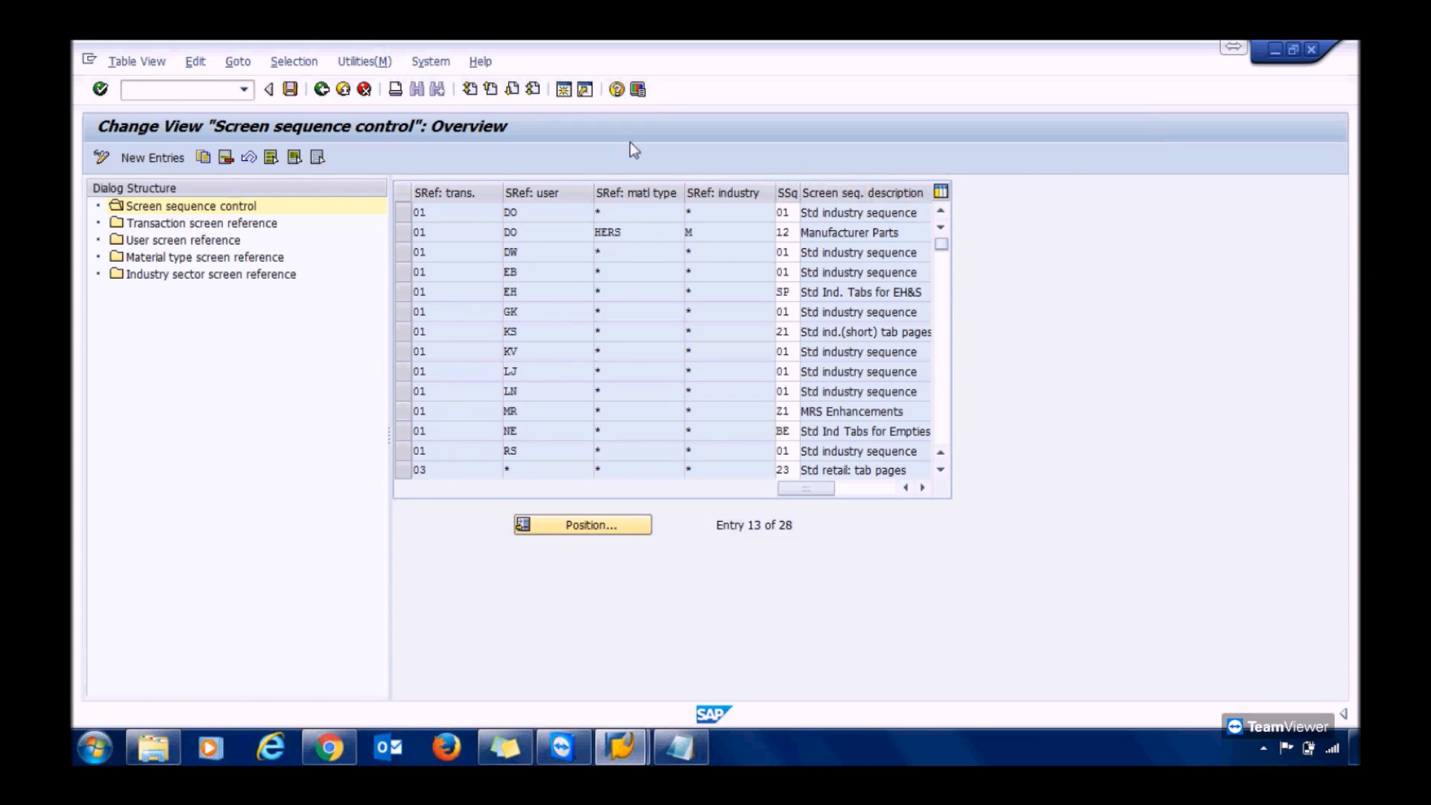
pyautogui.click(215, 209)
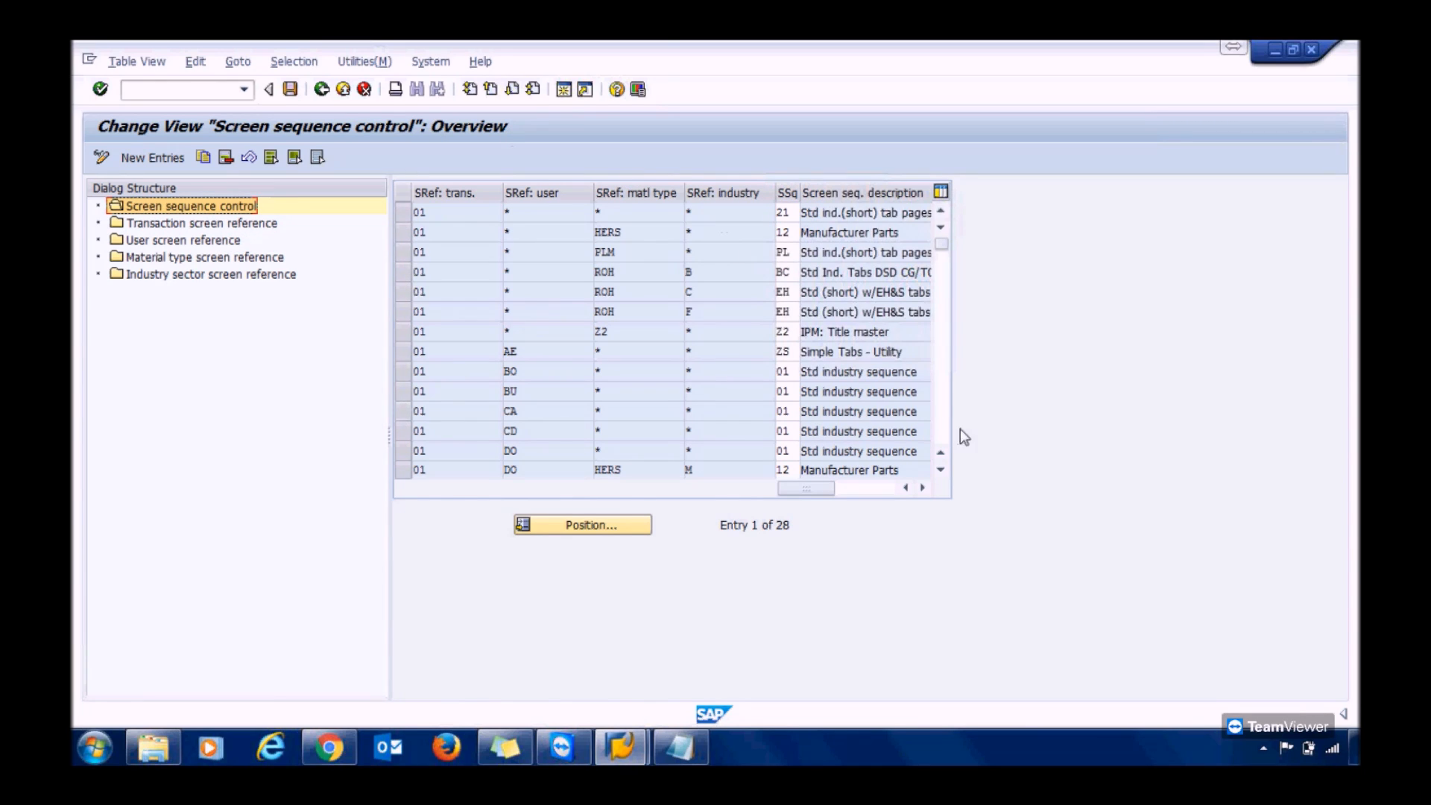
pyautogui.click(940, 419)
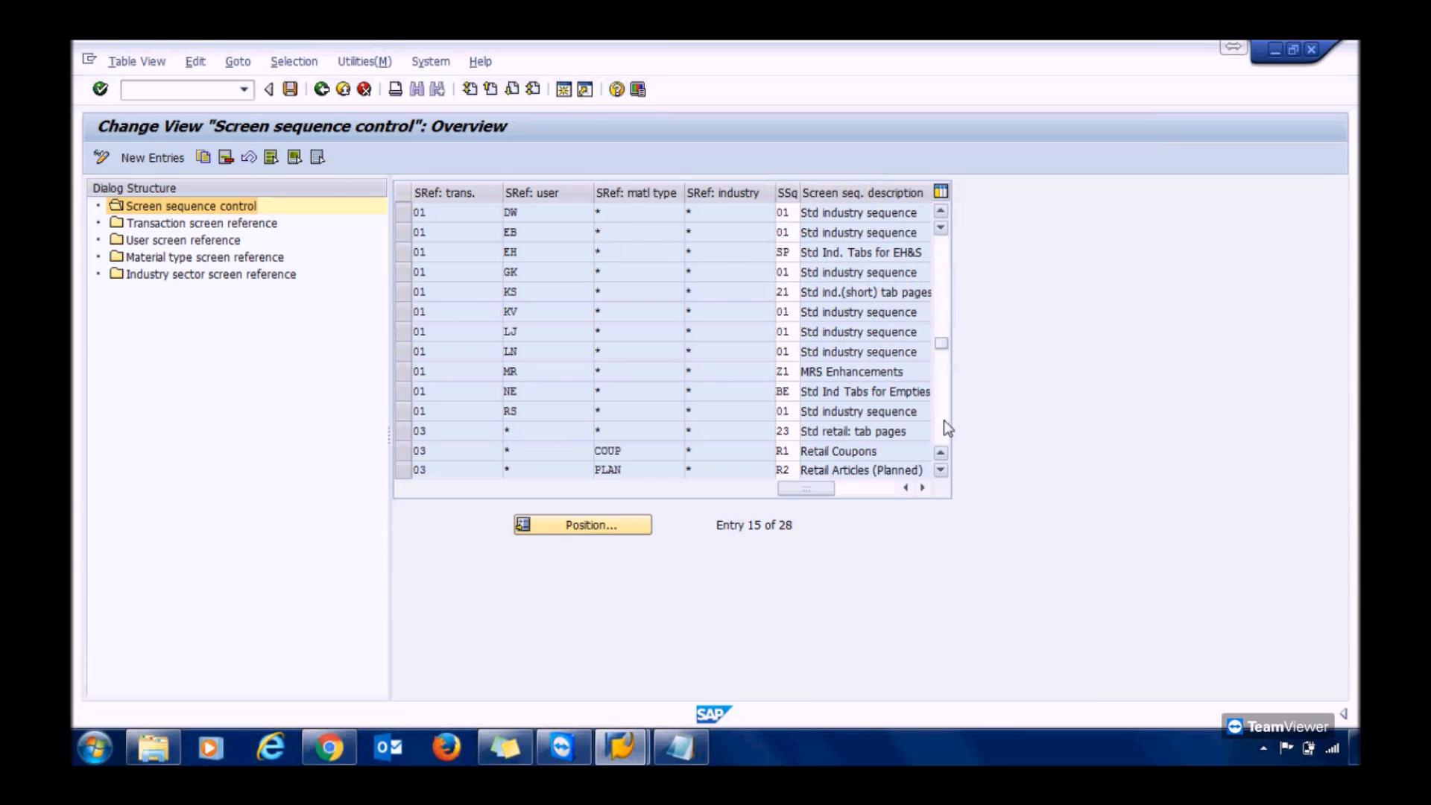
pyautogui.click(943, 420)
pyautogui.click(945, 256)
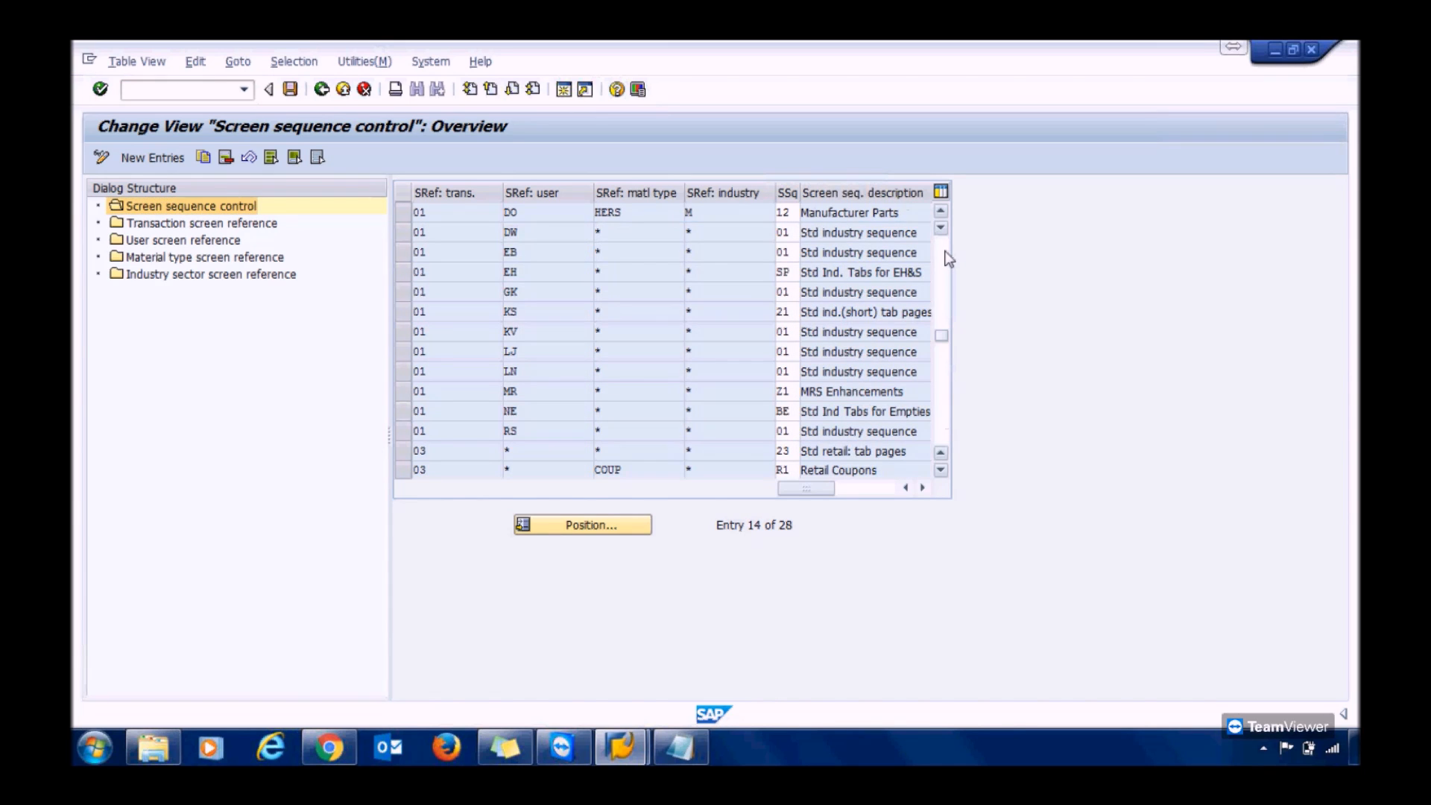
pyautogui.click(945, 256)
# Step: Copy the screen sequence control entry for ROH and industry B, with user reference * and material type reference ZWER
pyautogui.click(403, 272)
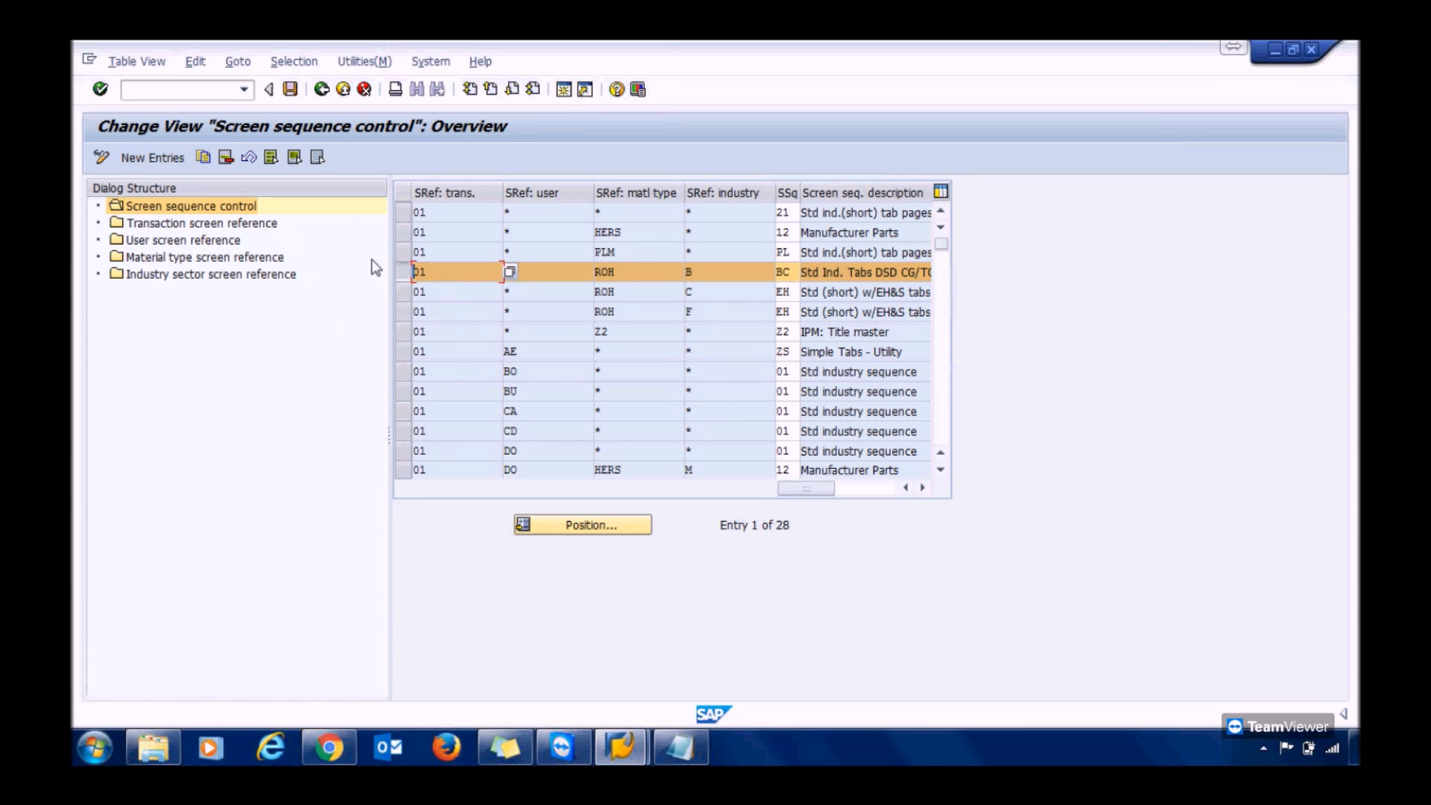
pyautogui.click(202, 157)
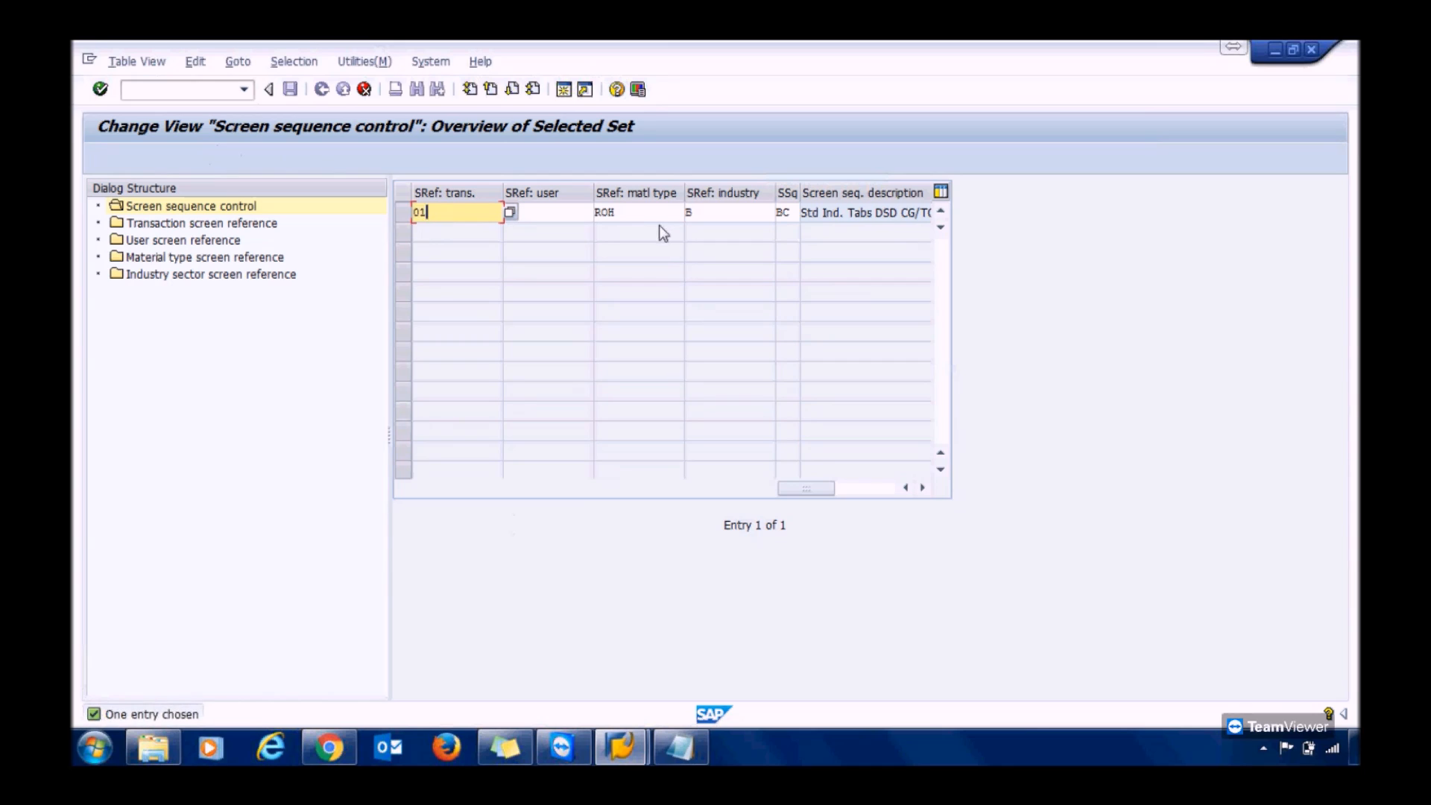
pyautogui.press('Tab')
pyautogui.write('*')
pyautogui.click(635, 211)
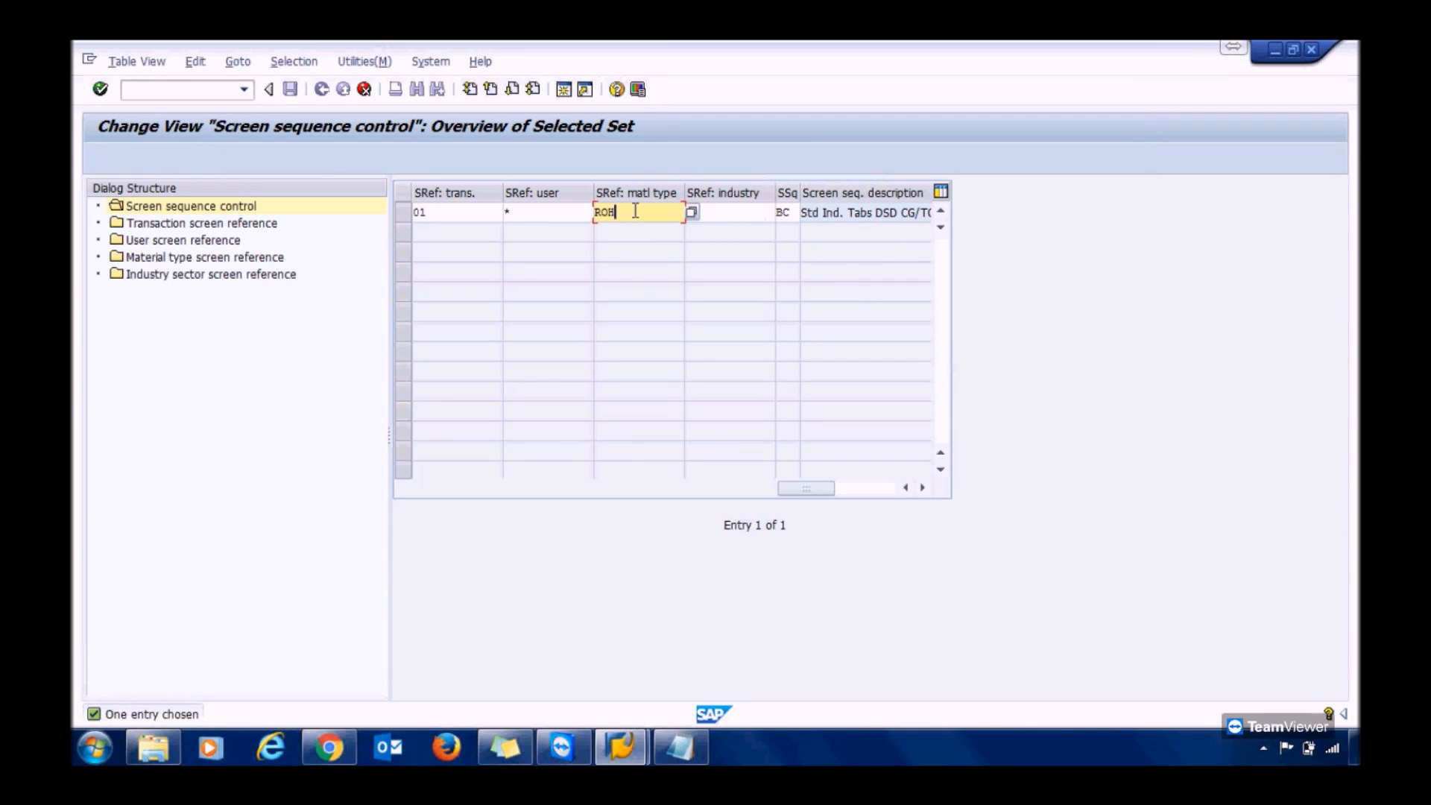
pyautogui.press('Return')
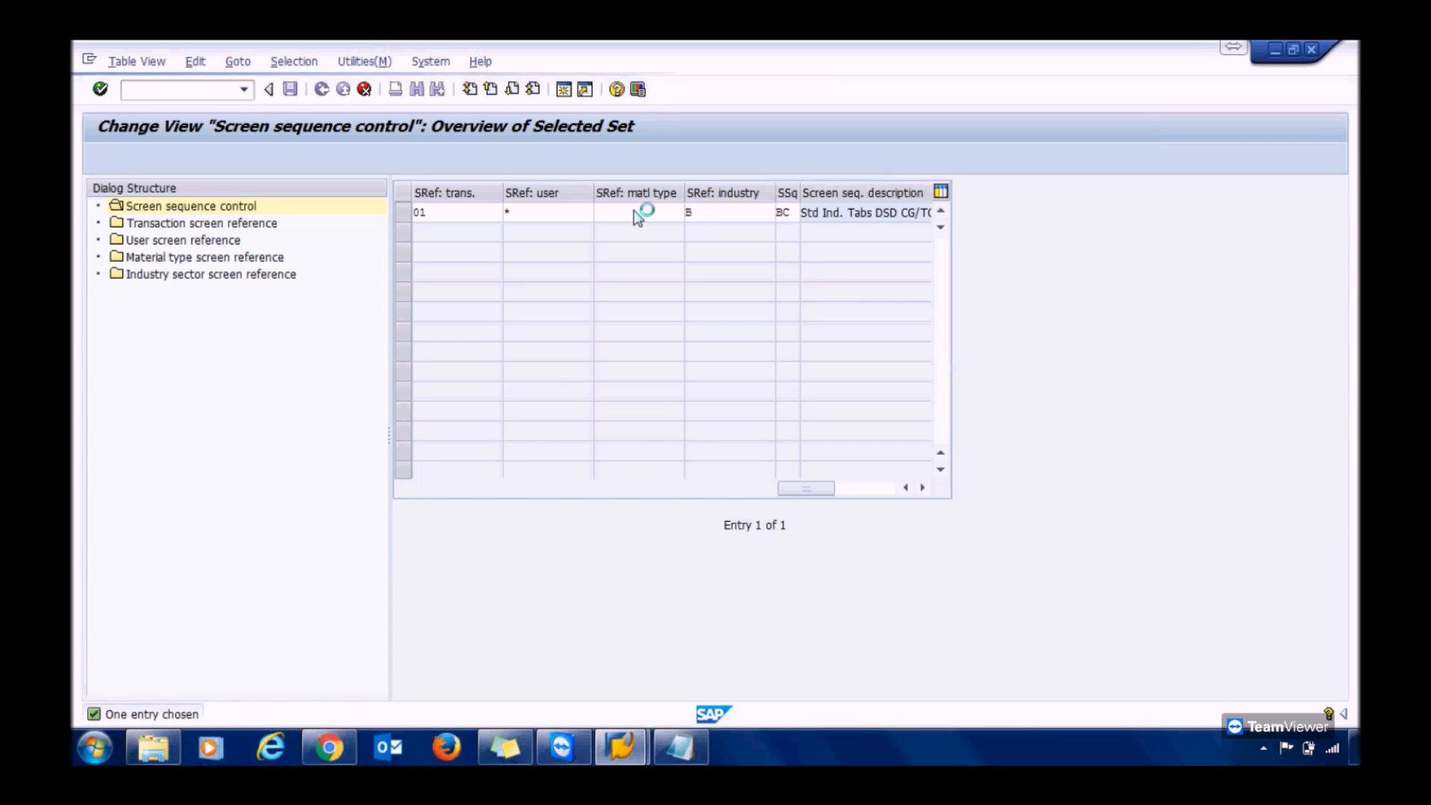
pyautogui.press('F4')
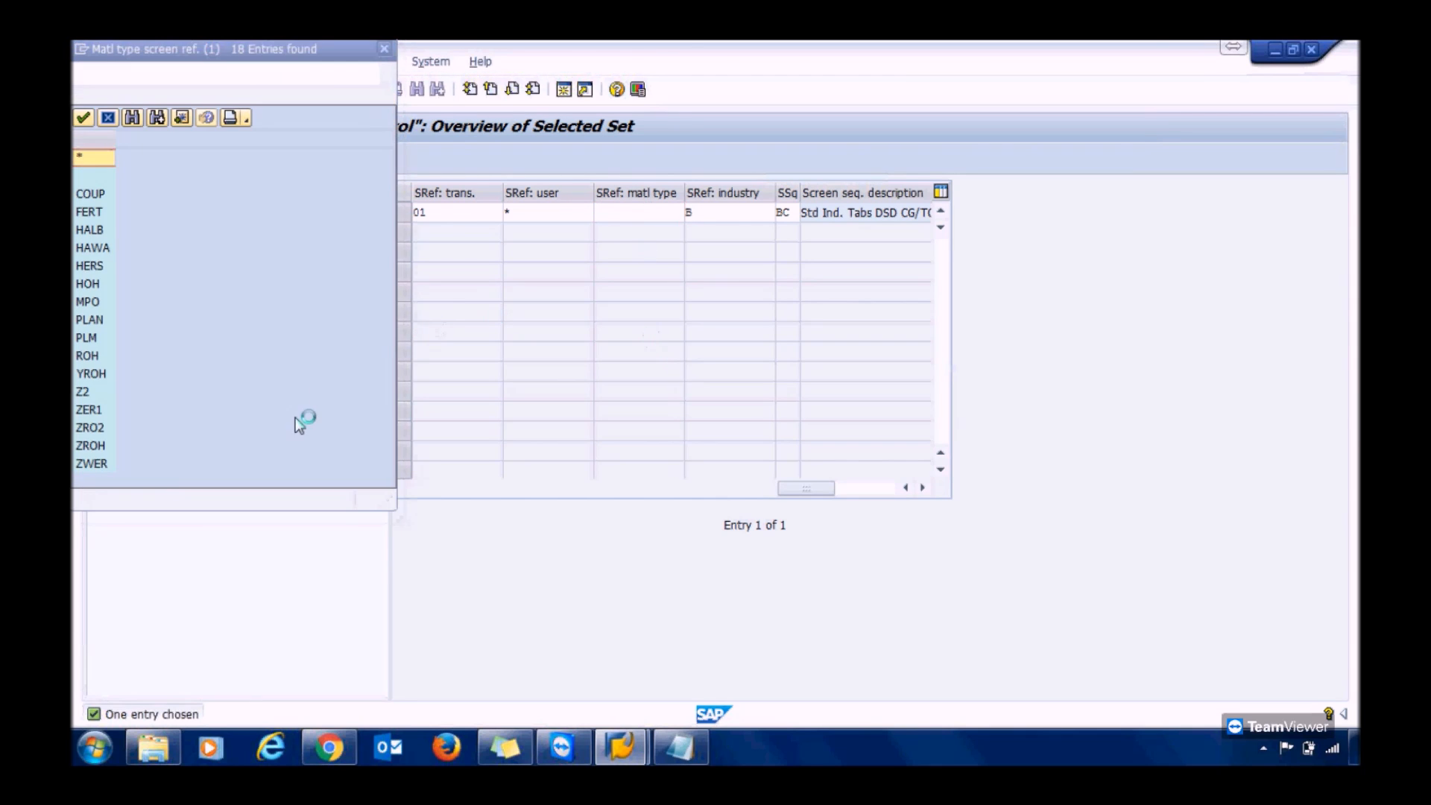
pyautogui.doubleClick(98, 470)
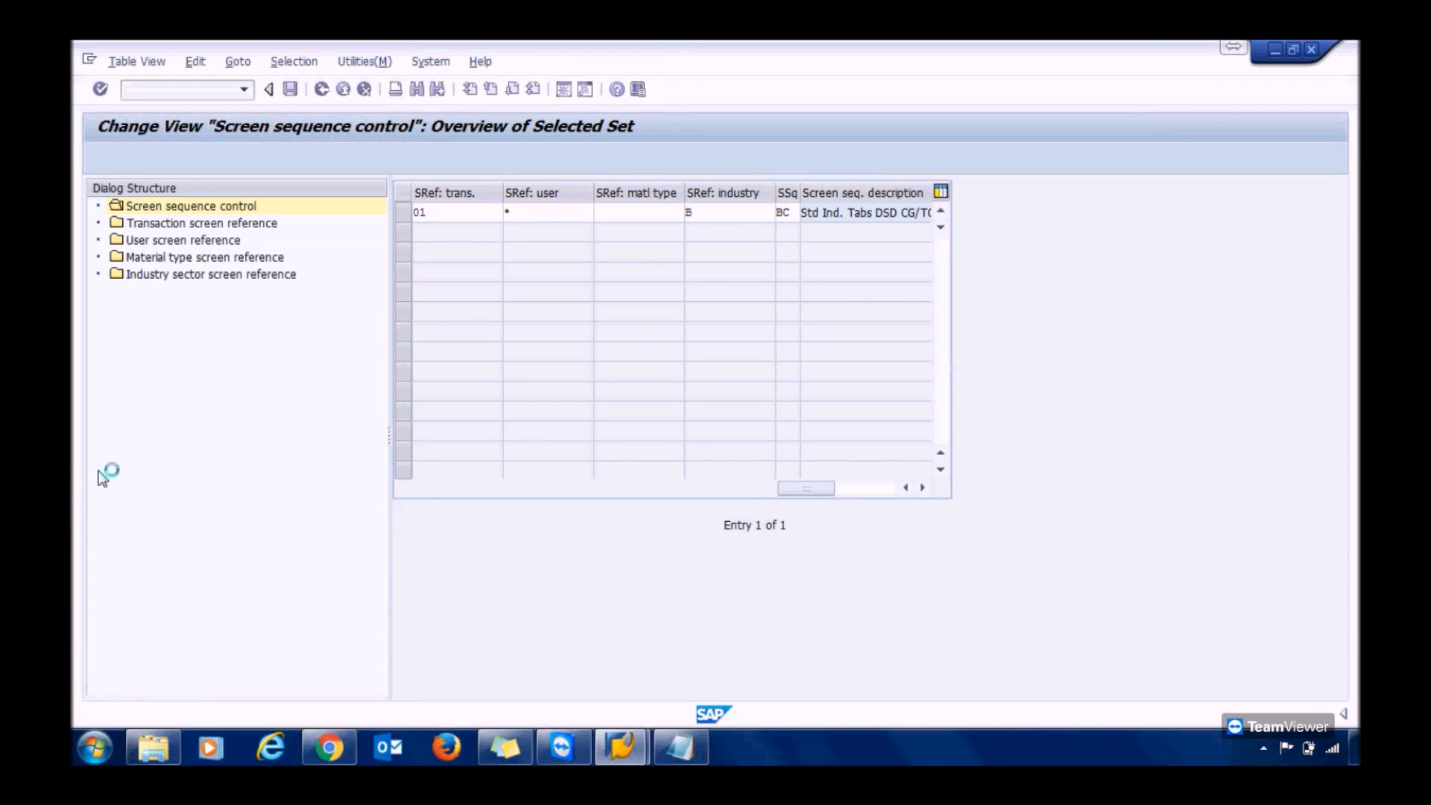
pyautogui.press('Tab')
pyautogui.press('Tab')
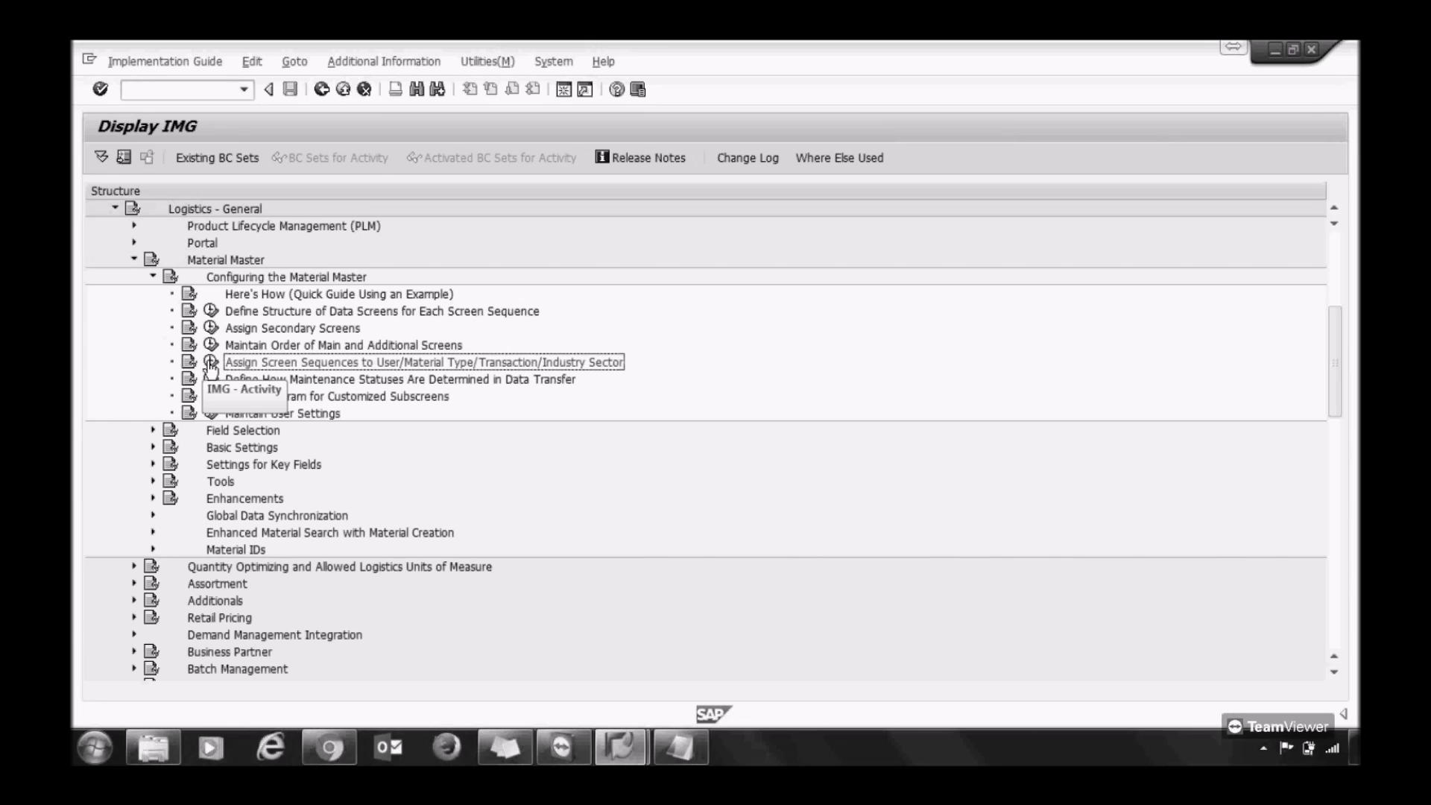
# Step: In the implementation guide, collapse Configuring the Material Master and expand Basic Settings and its Material Types node
pyautogui.click(153, 278)
pyautogui.click(154, 312)
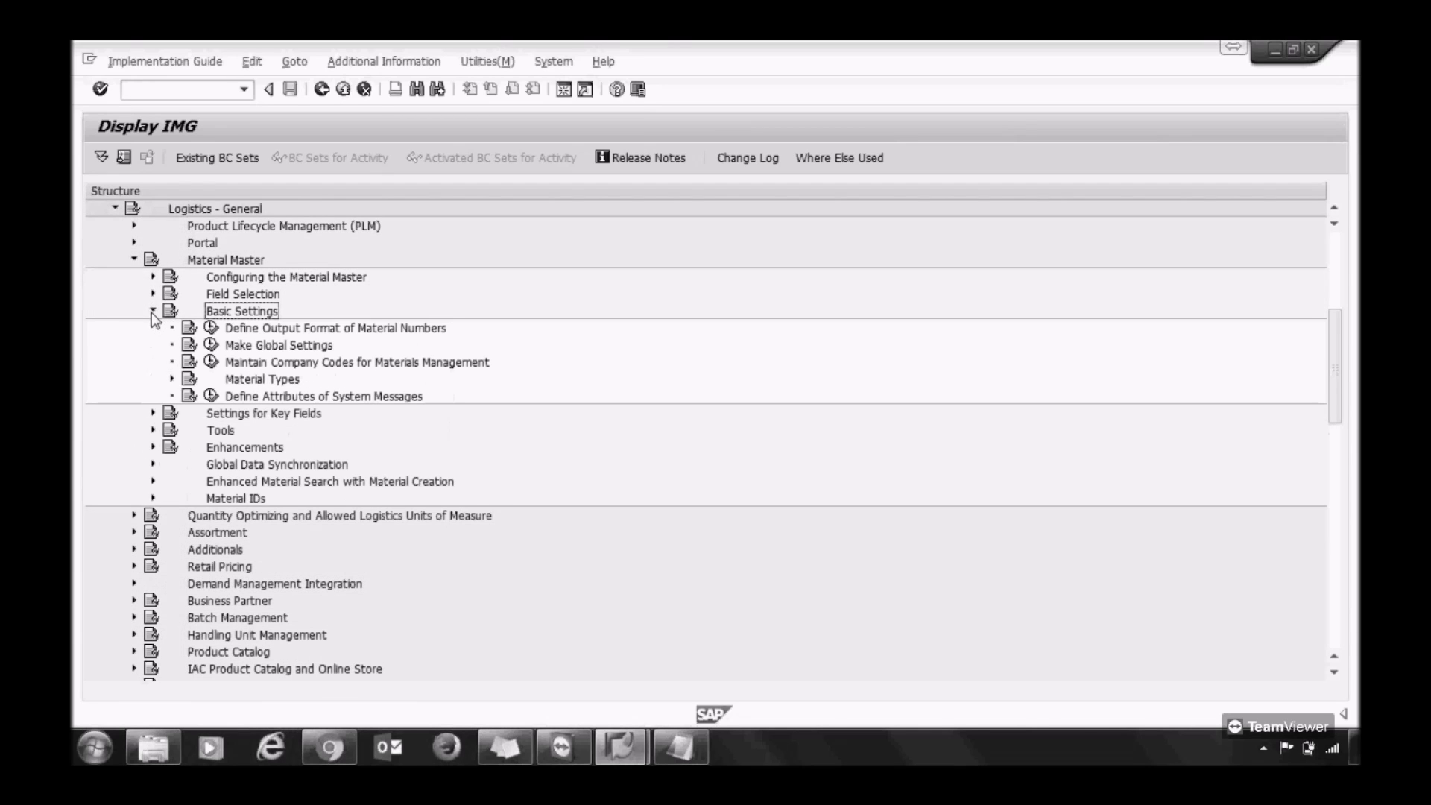
pyautogui.click(173, 378)
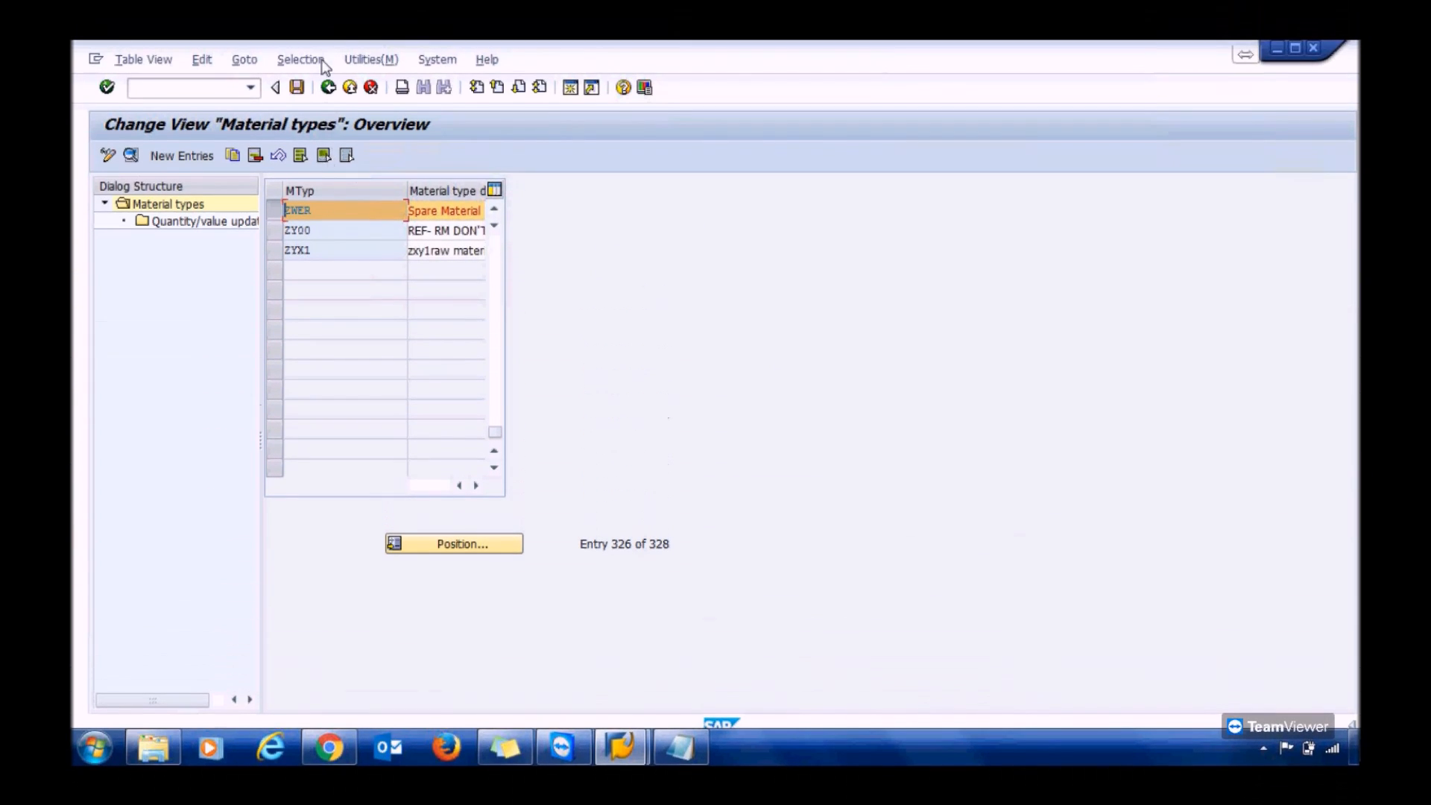
pyautogui.click(328, 88)
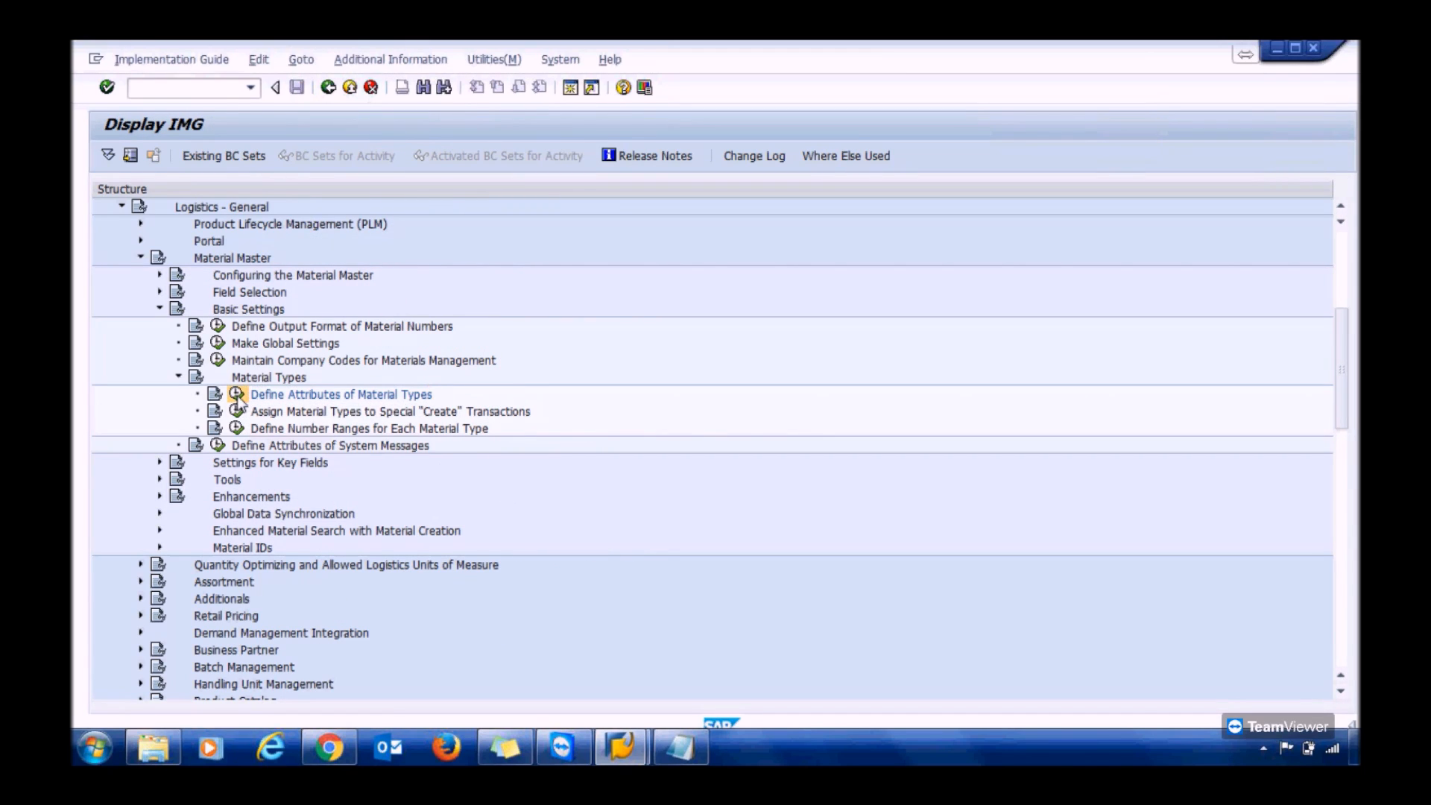
# Step: Open Define Attributes of Material Types and display the details of material type ZWER
pyautogui.click(237, 395)
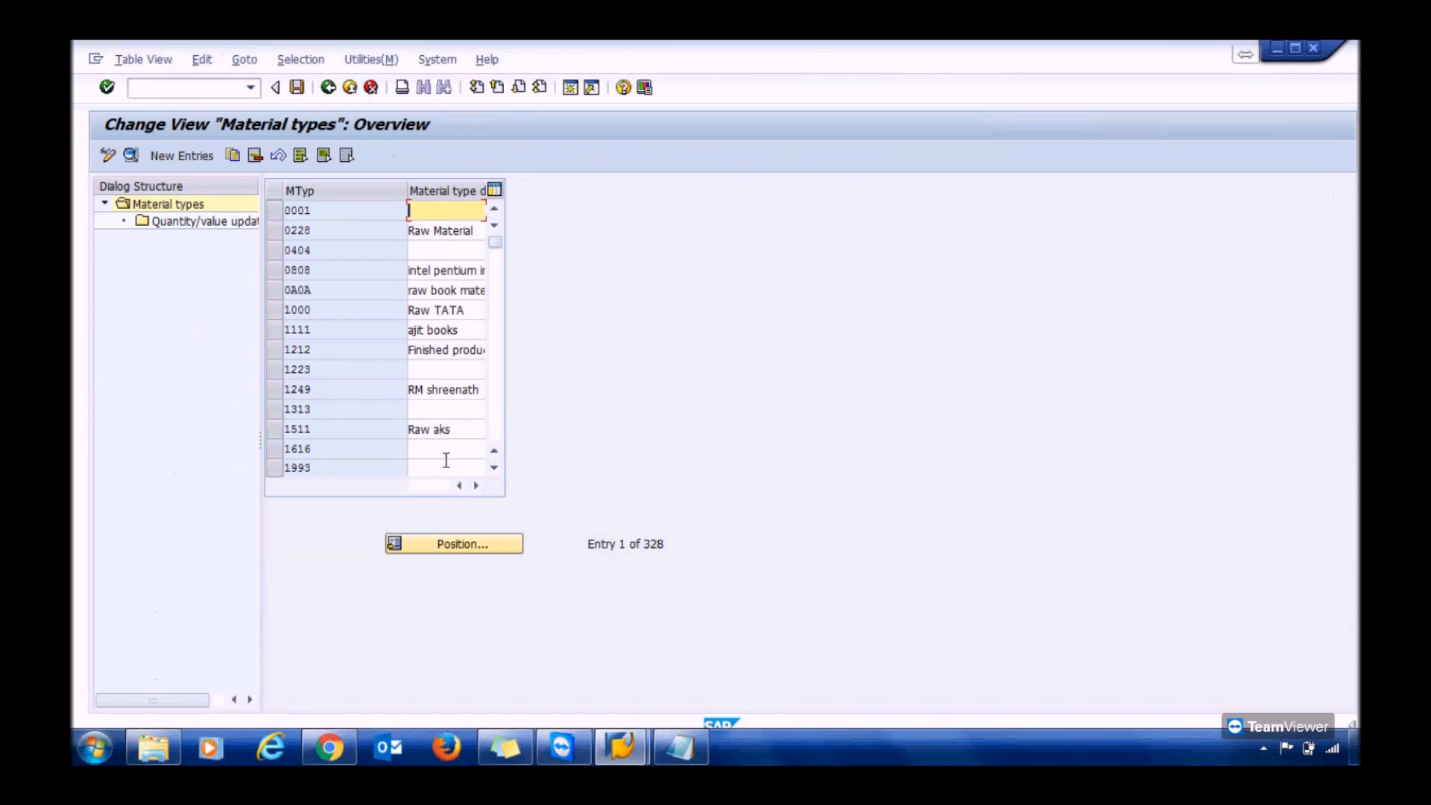
pyautogui.click(460, 544)
pyautogui.write('zwer')
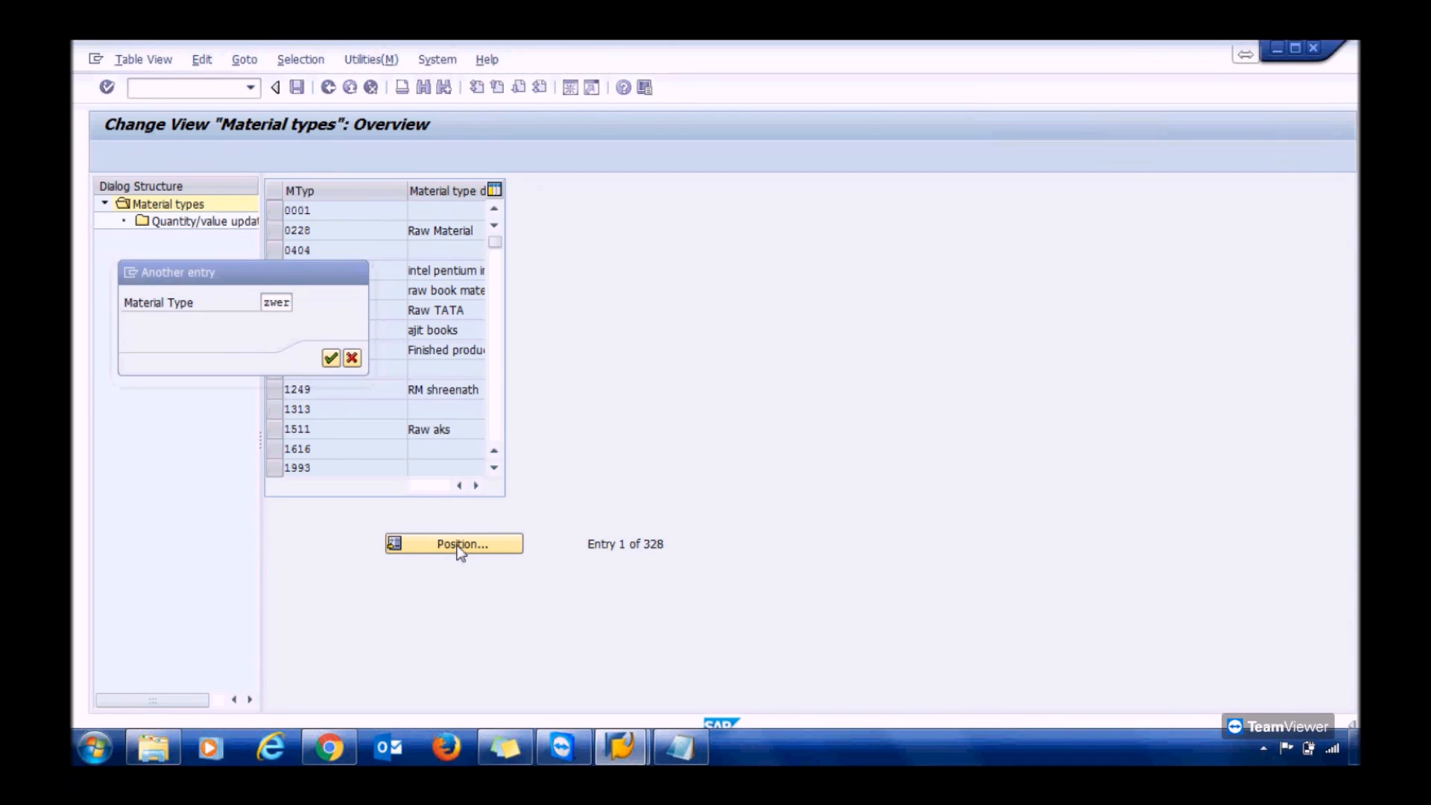
pyautogui.press('Return')
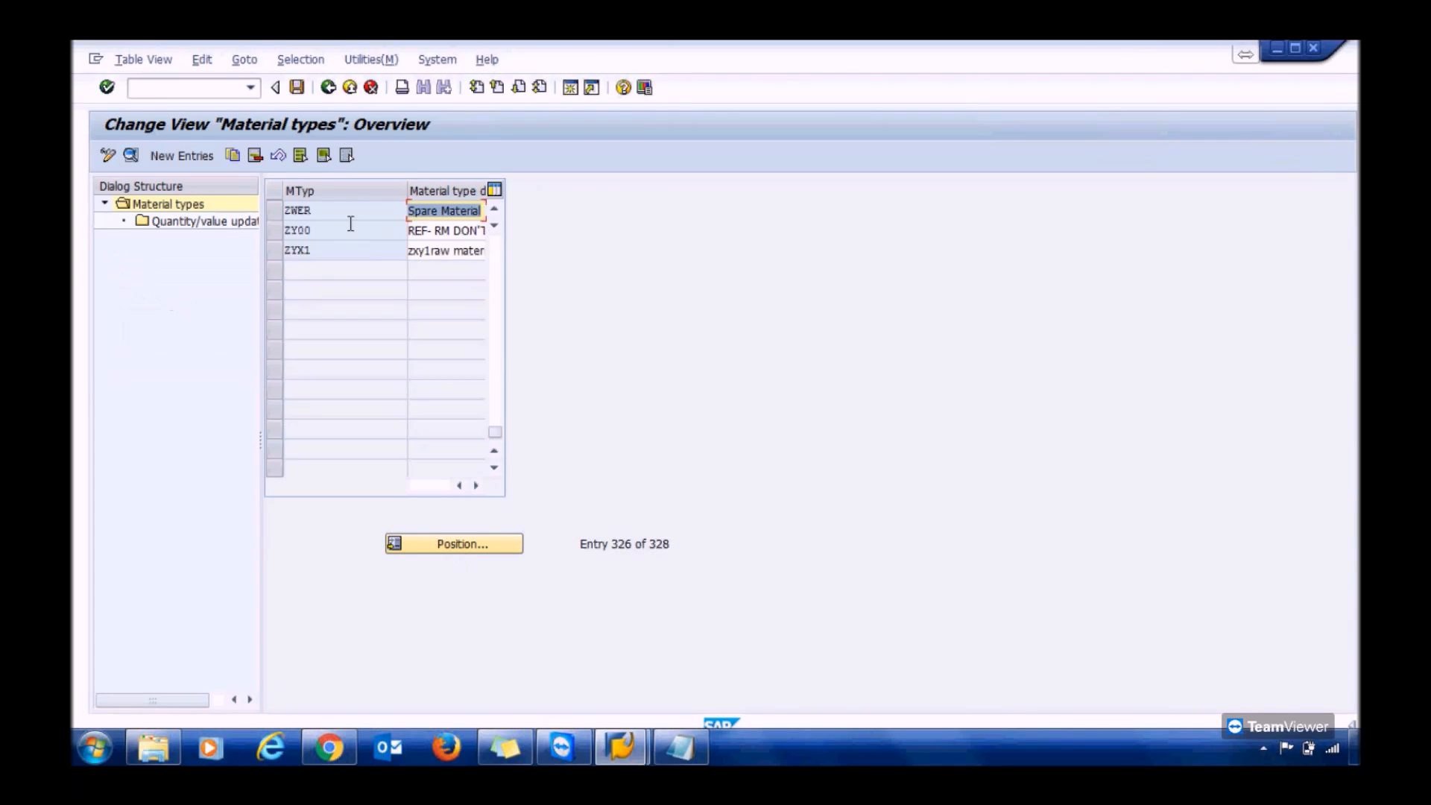
pyautogui.click(272, 211)
pyautogui.click(131, 155)
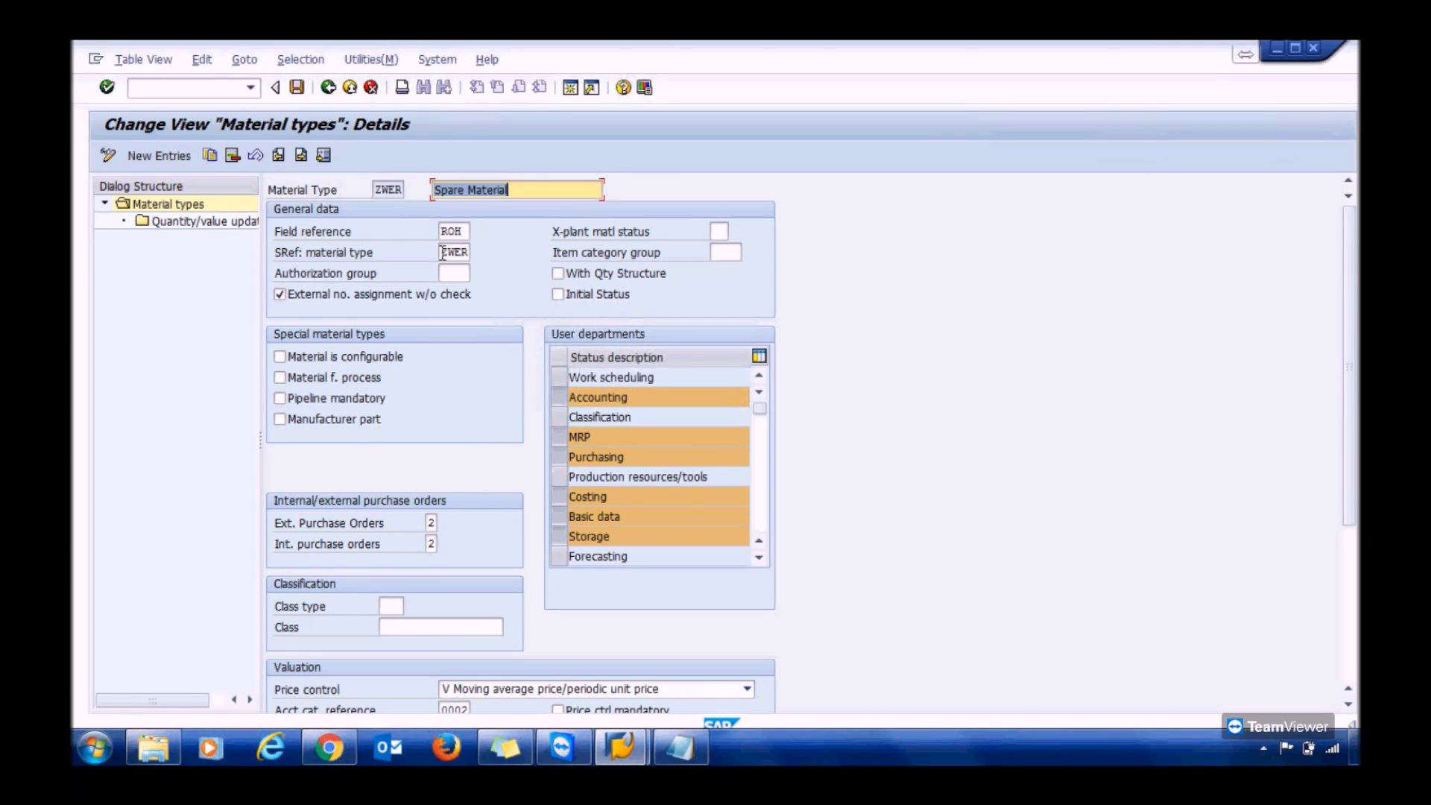
# Step: Check the ZWER screen reference in the material type details, save, return to the implementation guide and collapse Basic Settings
pyautogui.click(442, 253)
pyautogui.click(479, 255)
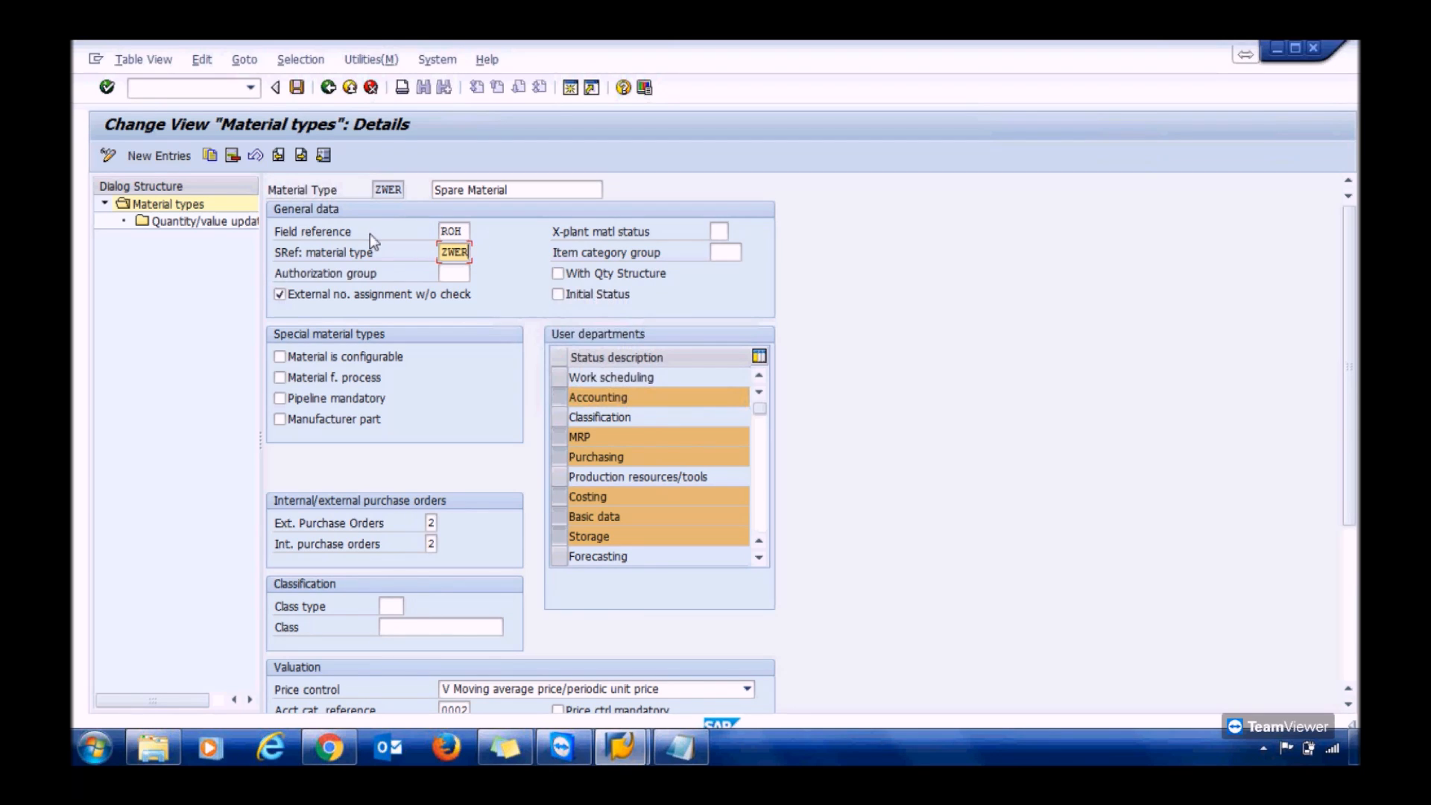
pyautogui.click(296, 88)
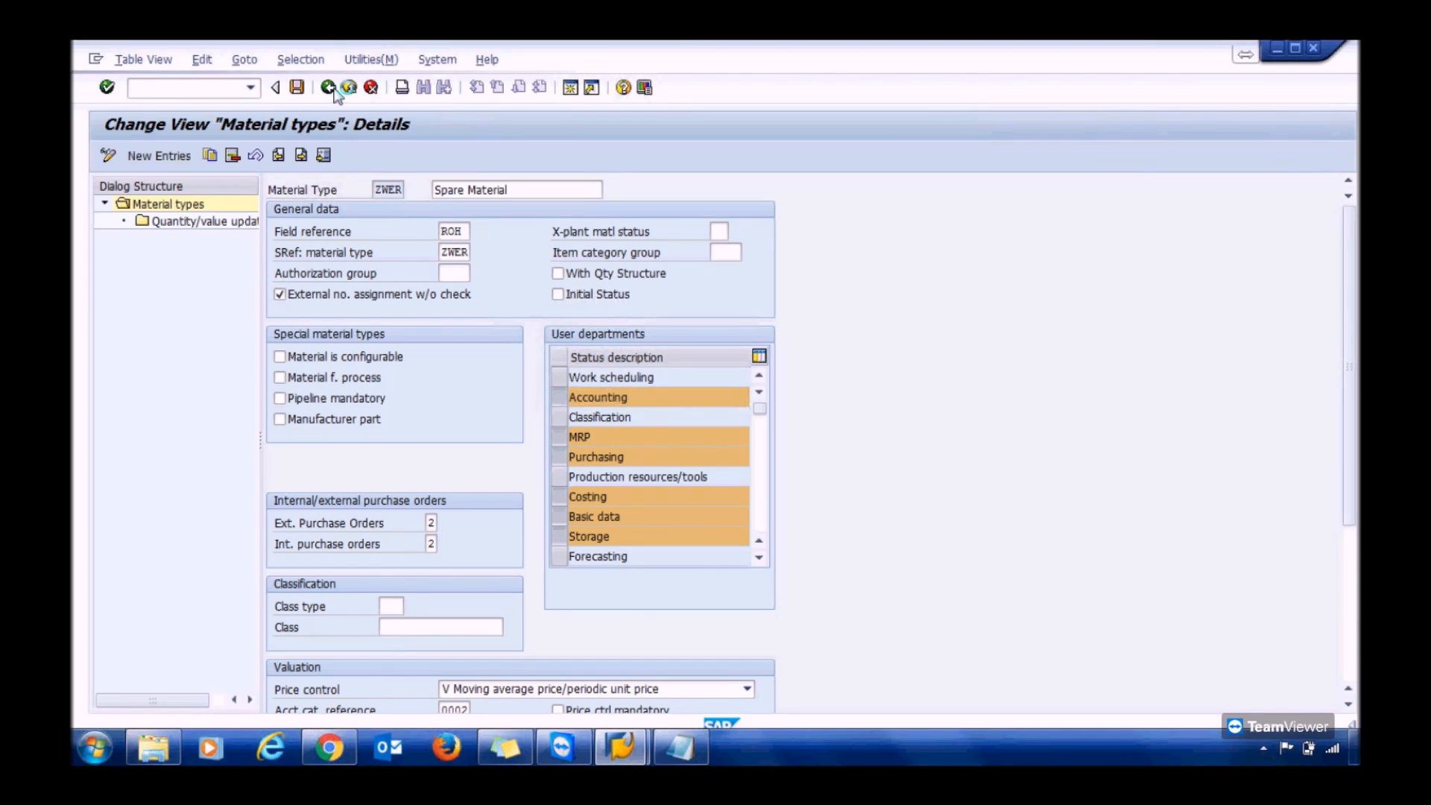
pyautogui.click(331, 89)
pyautogui.click(331, 89)
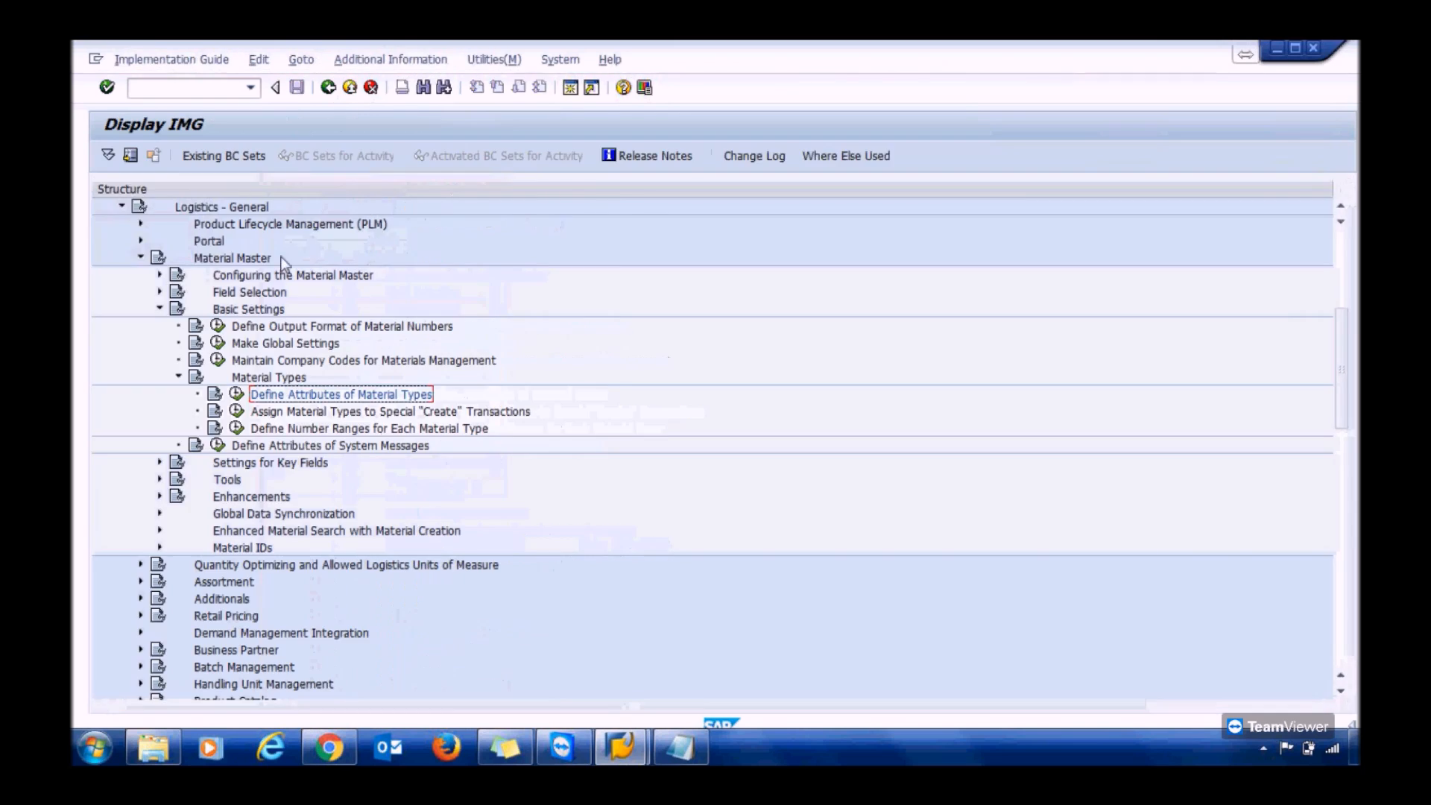
pyautogui.click(160, 309)
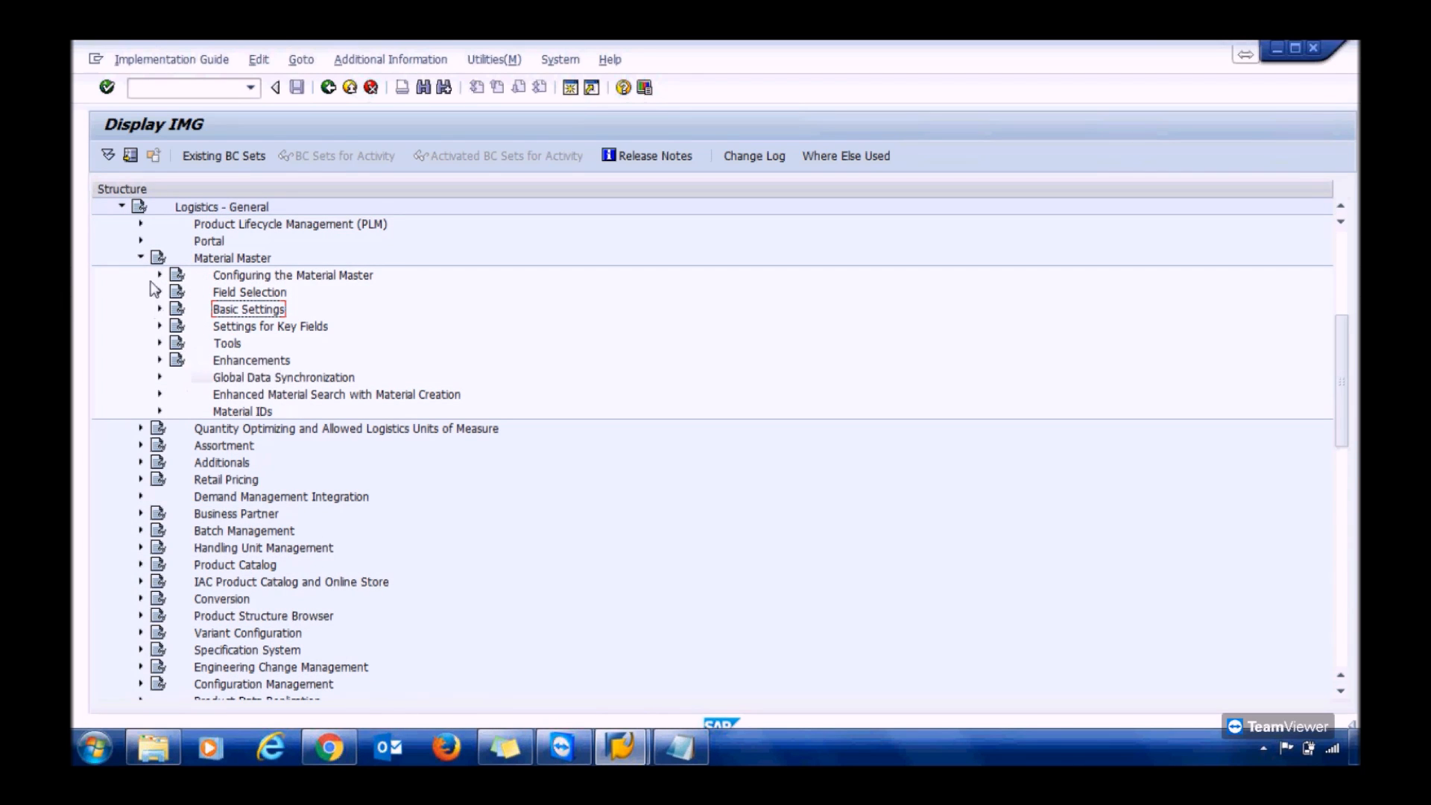
# Step: Open Maintain Field Selection for Data Screens under Field Selection and position the list at field reference ROH
pyautogui.click(211, 259)
pyautogui.click(159, 291)
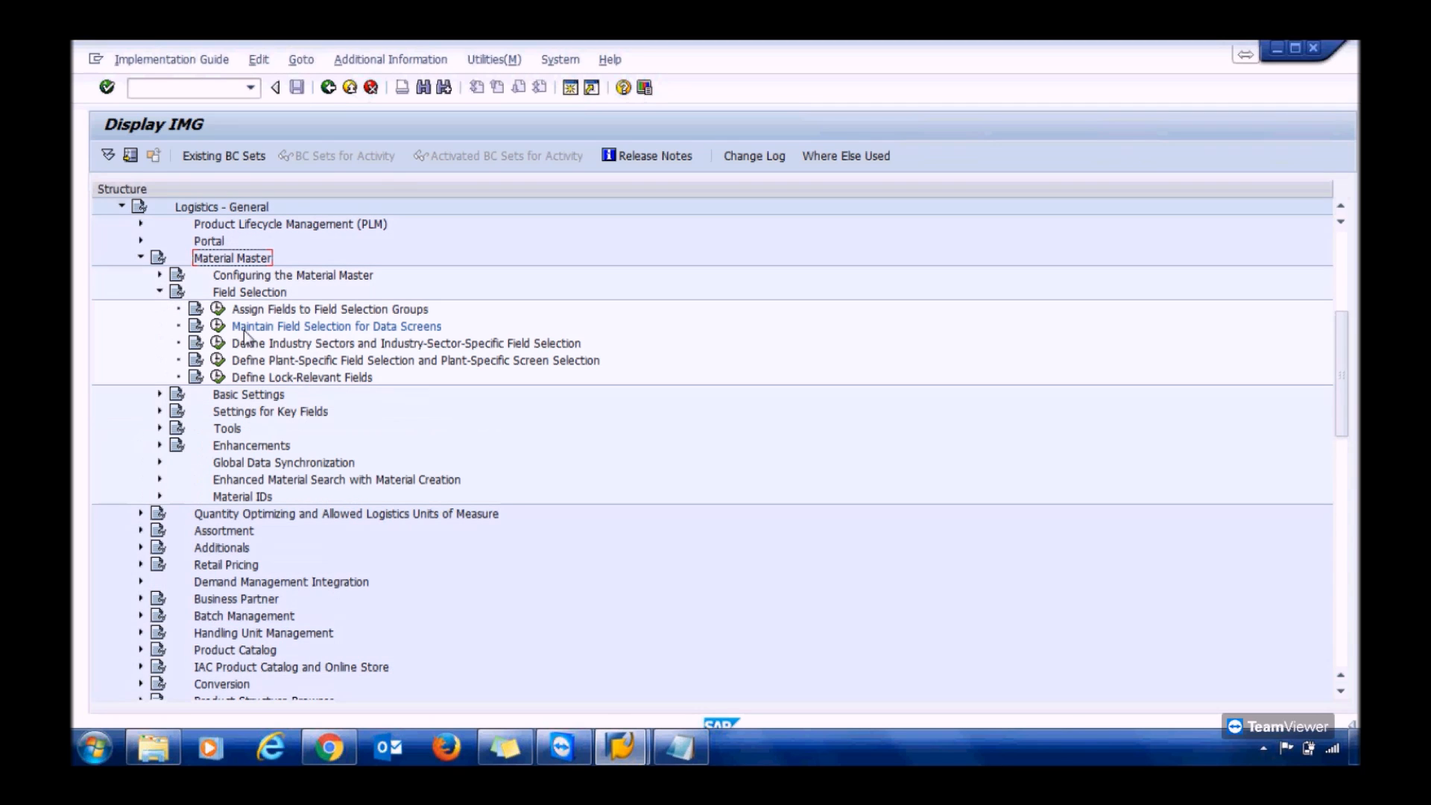
pyautogui.click(221, 330)
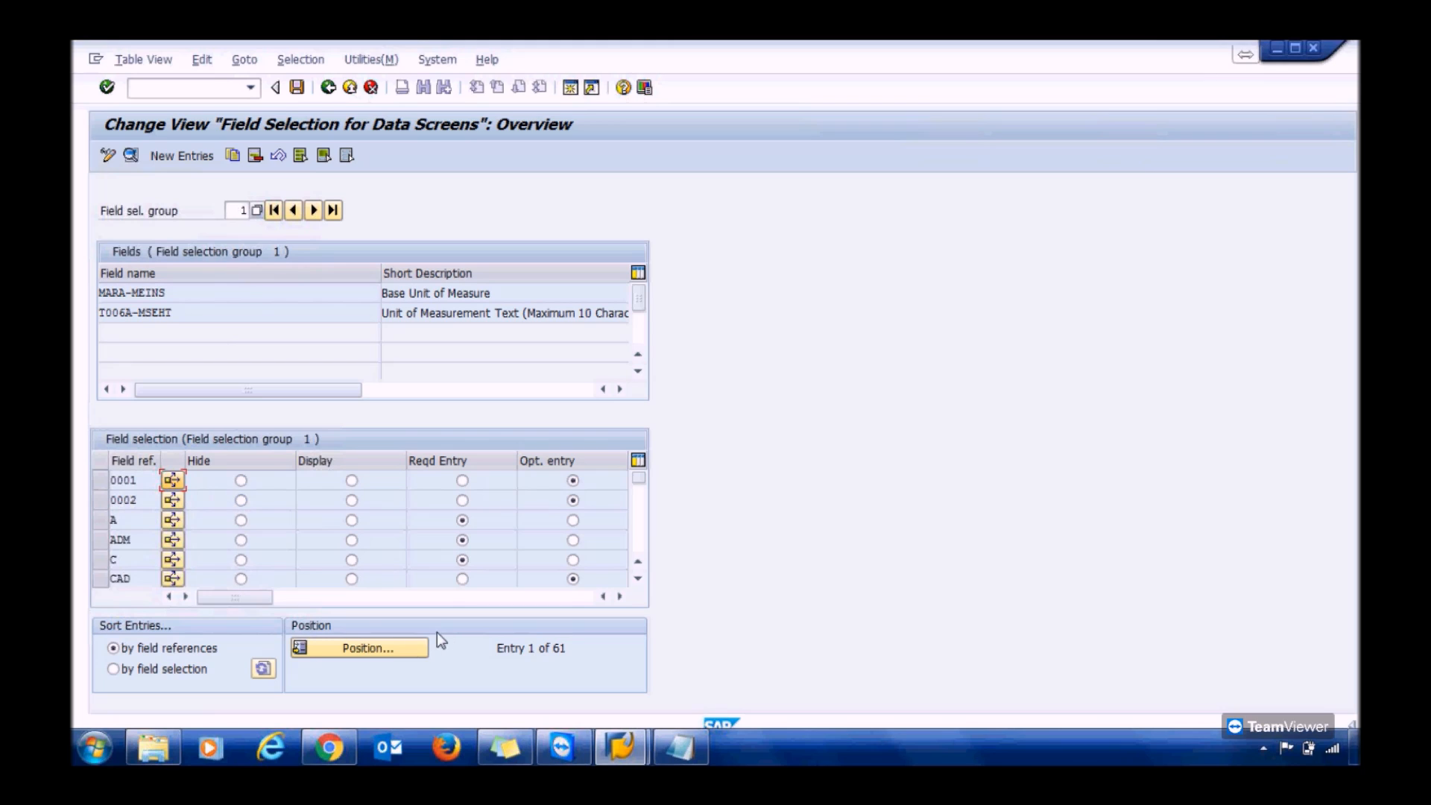
pyautogui.click(397, 646)
pyautogui.write('zoh')
pyautogui.press('Return')
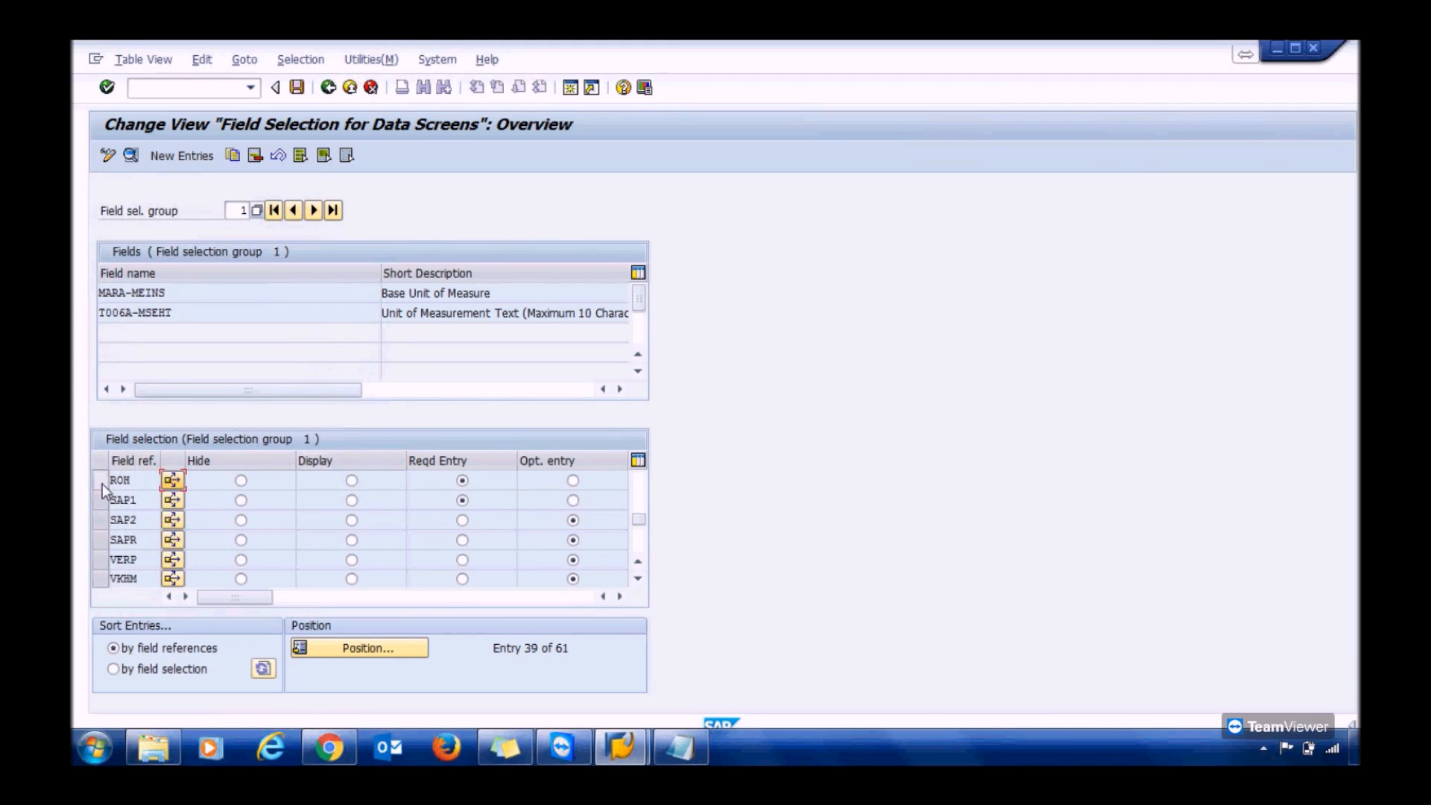
# Step: Copy field reference ROH to a new field reference named ZWER
pyautogui.click(101, 484)
pyautogui.click(234, 155)
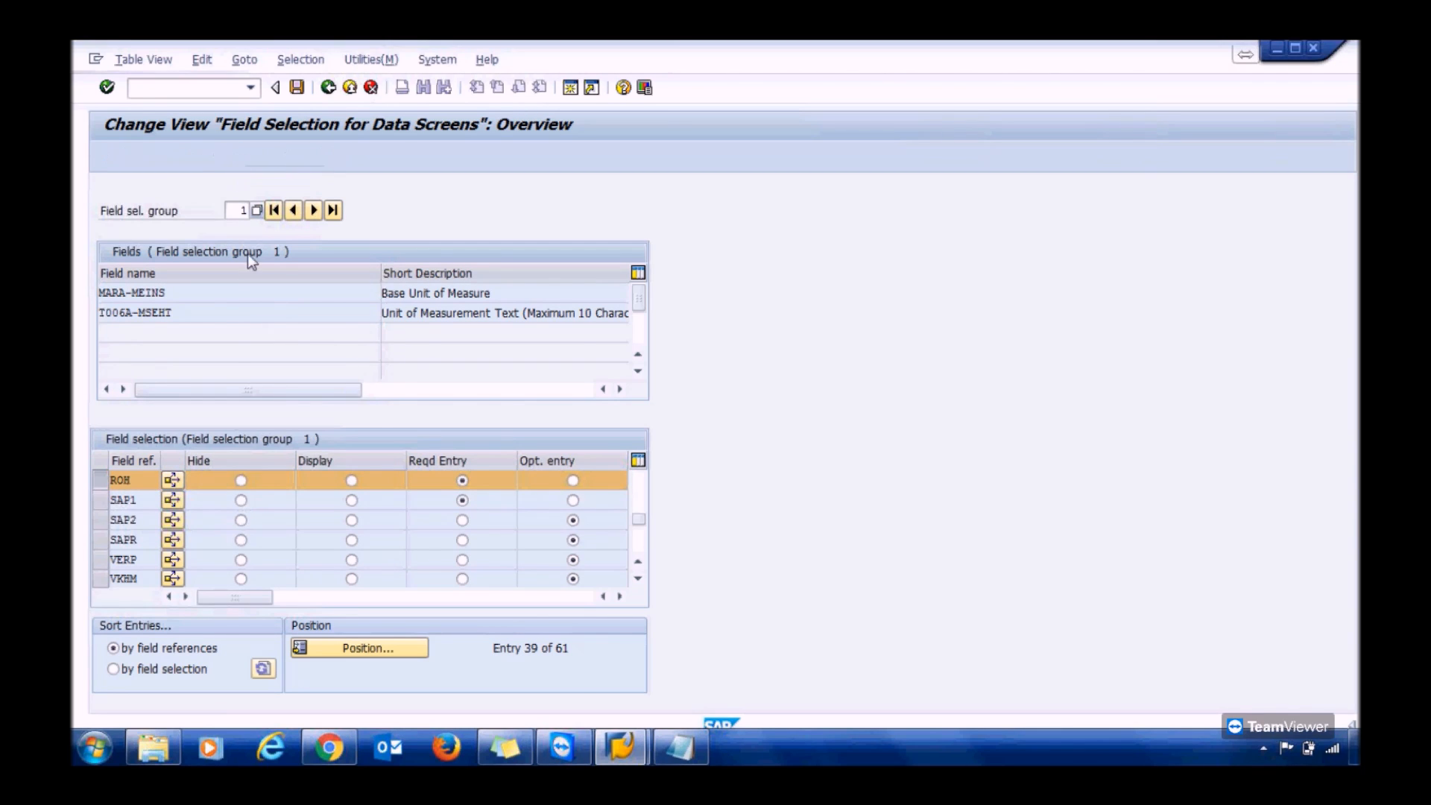
pyautogui.press('Return')
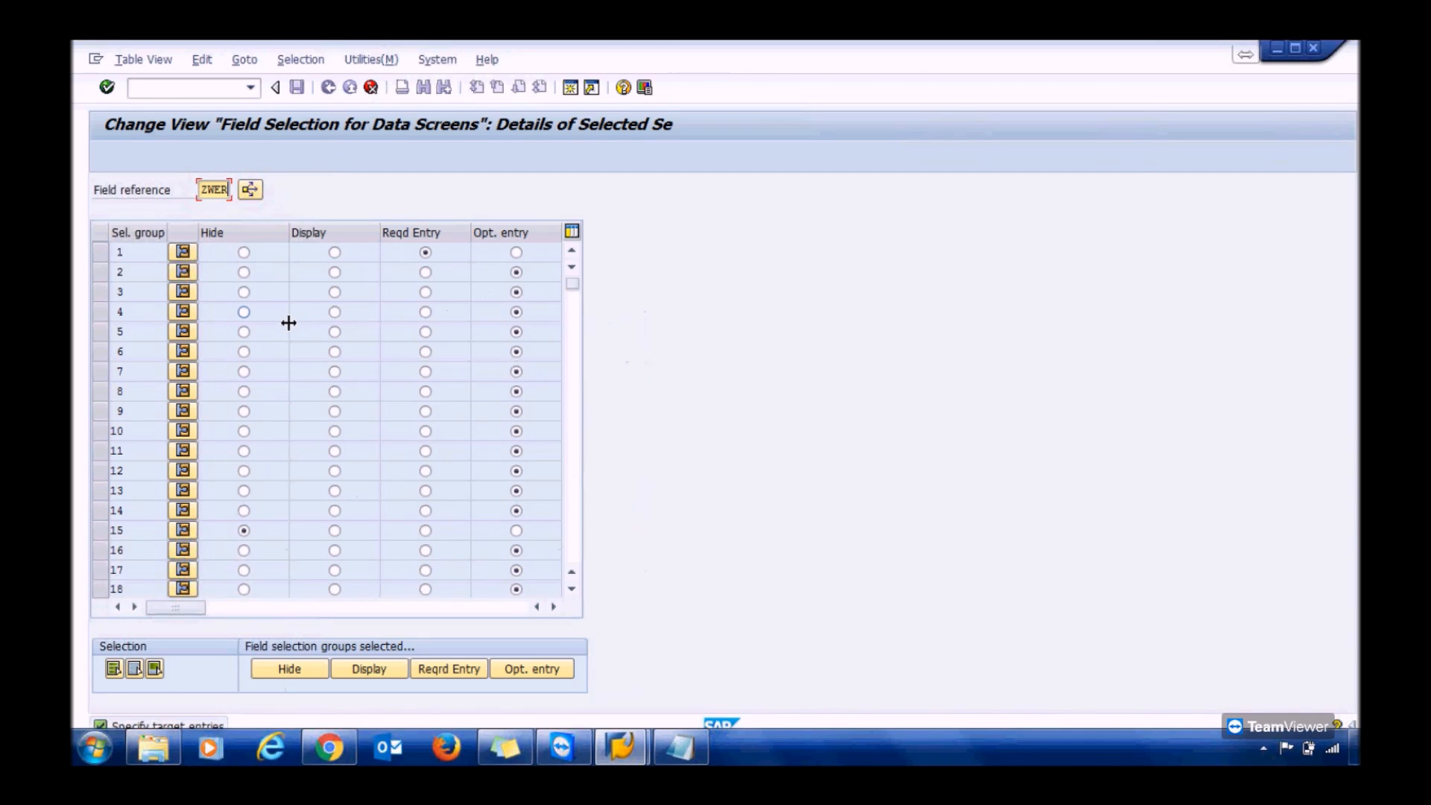
pyautogui.press('Return')
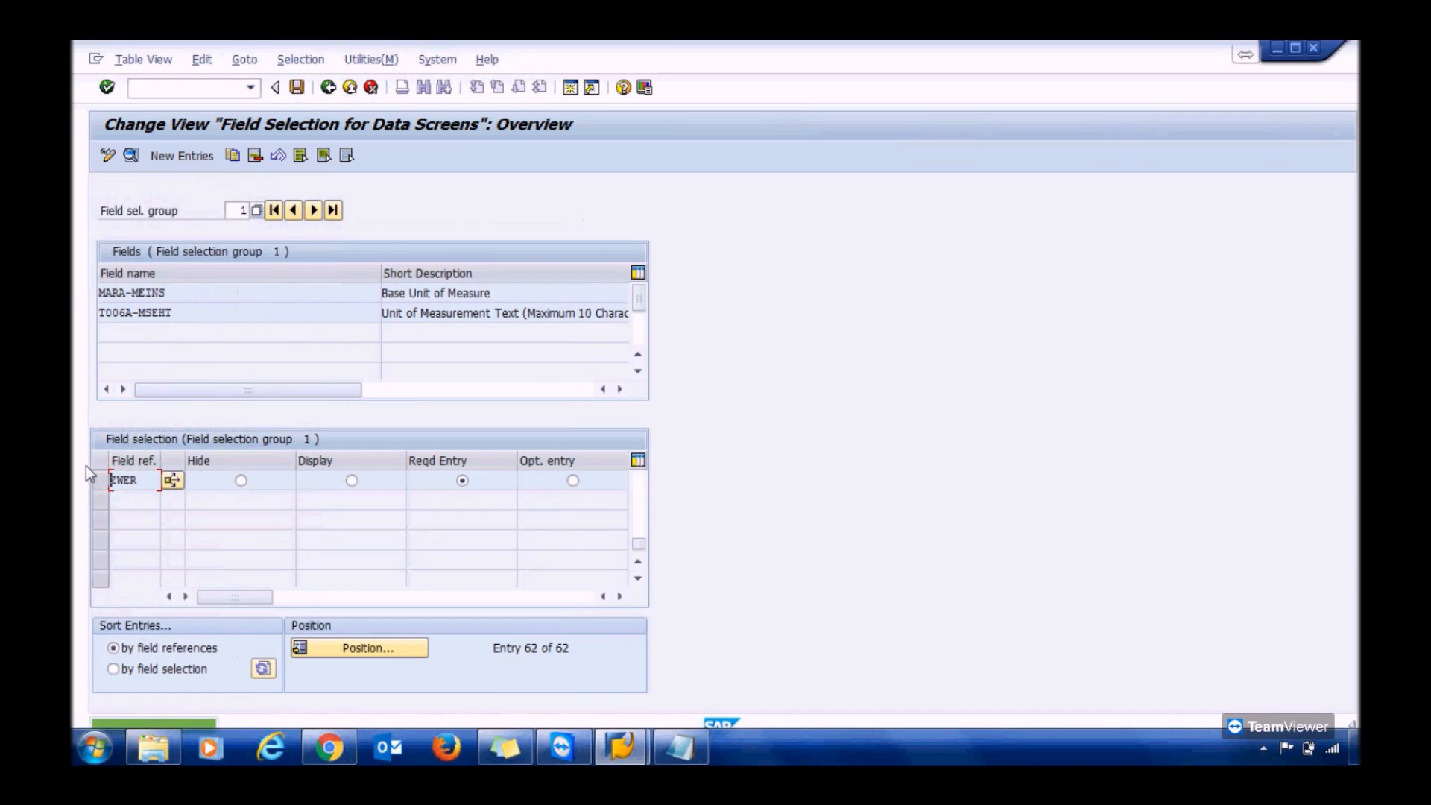
# Step: Display the details of field reference ZWER, adjust the column widths and mark selection group 1 as required entry
pyautogui.click(101, 482)
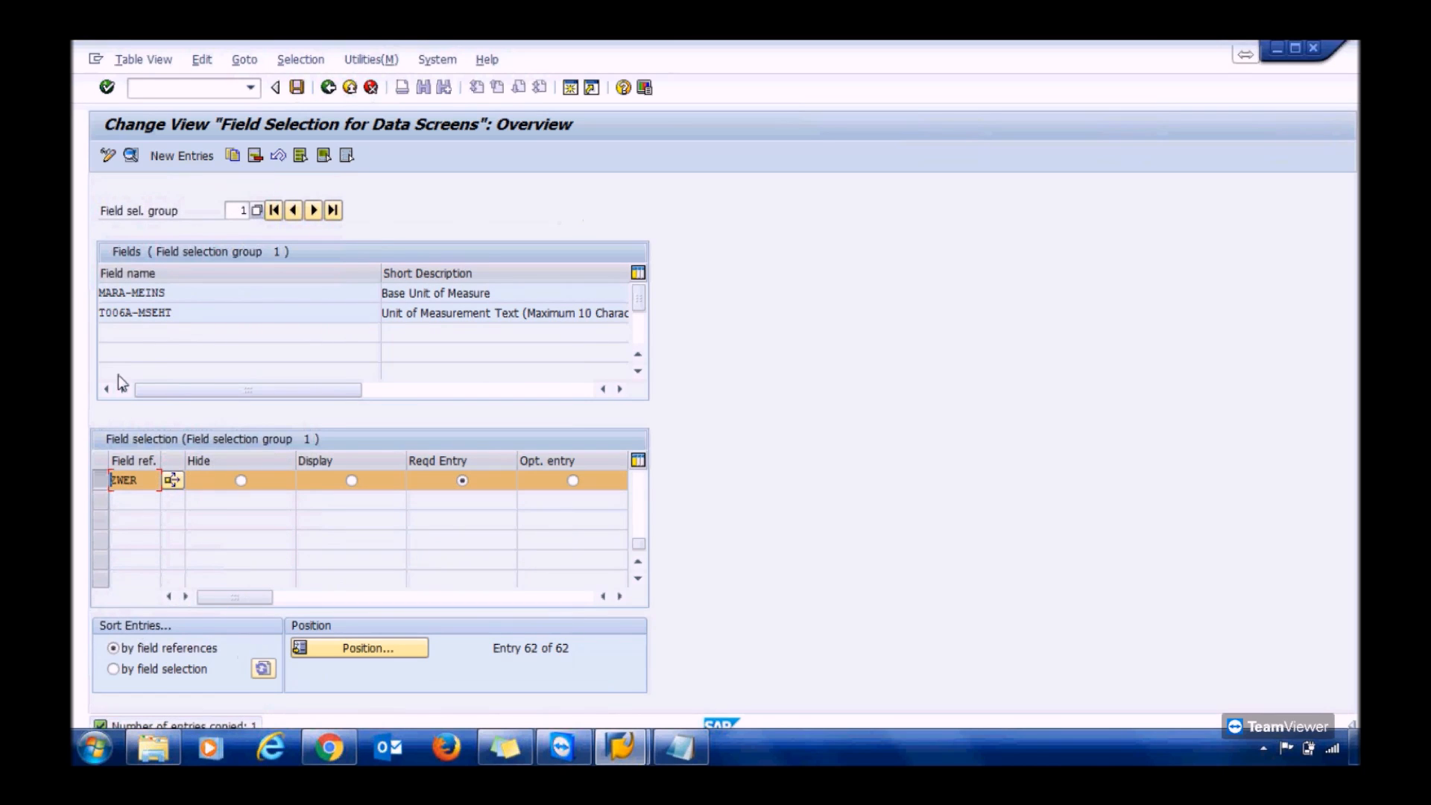
pyautogui.click(134, 158)
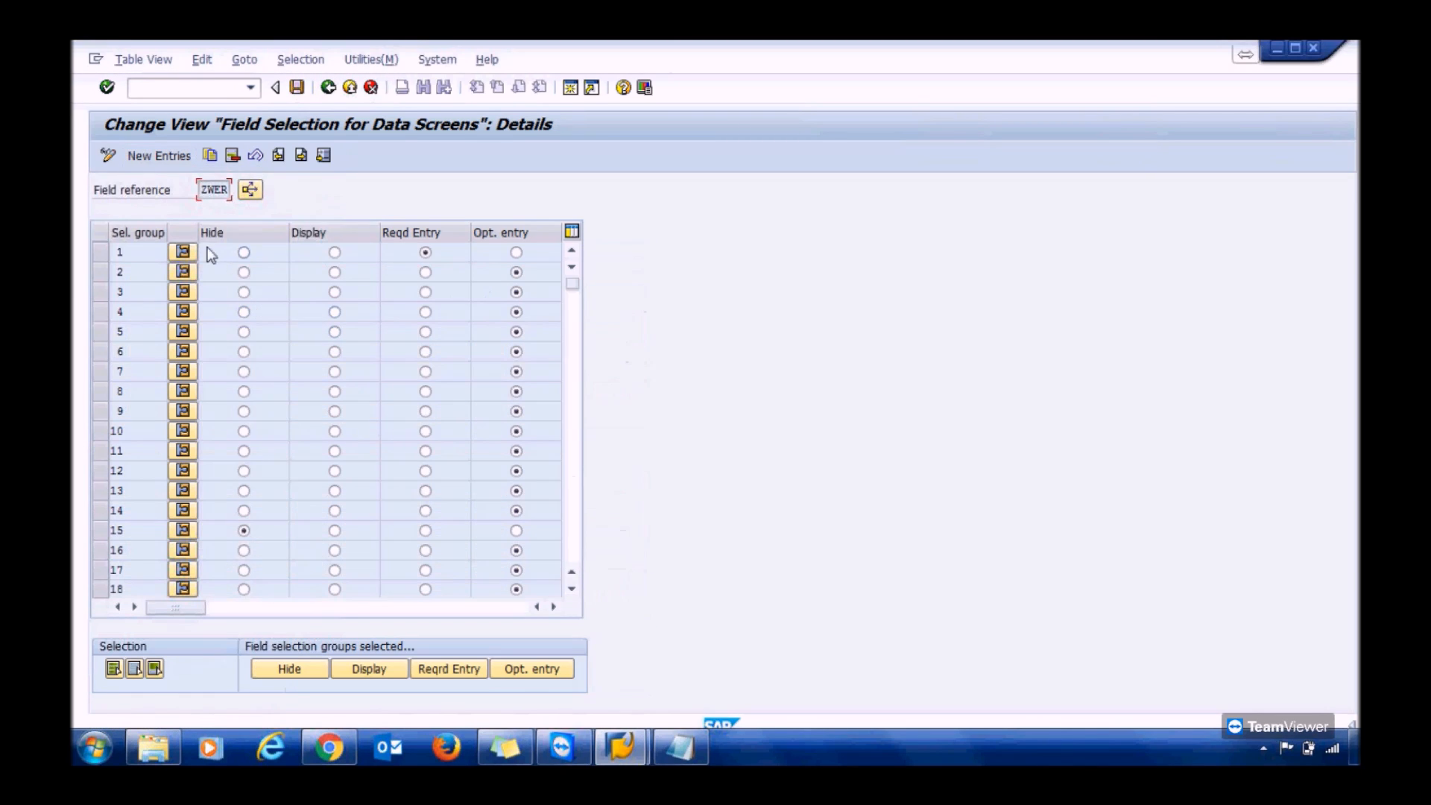
pyautogui.moveTo(200, 234); pyautogui.dragTo(258, 248)
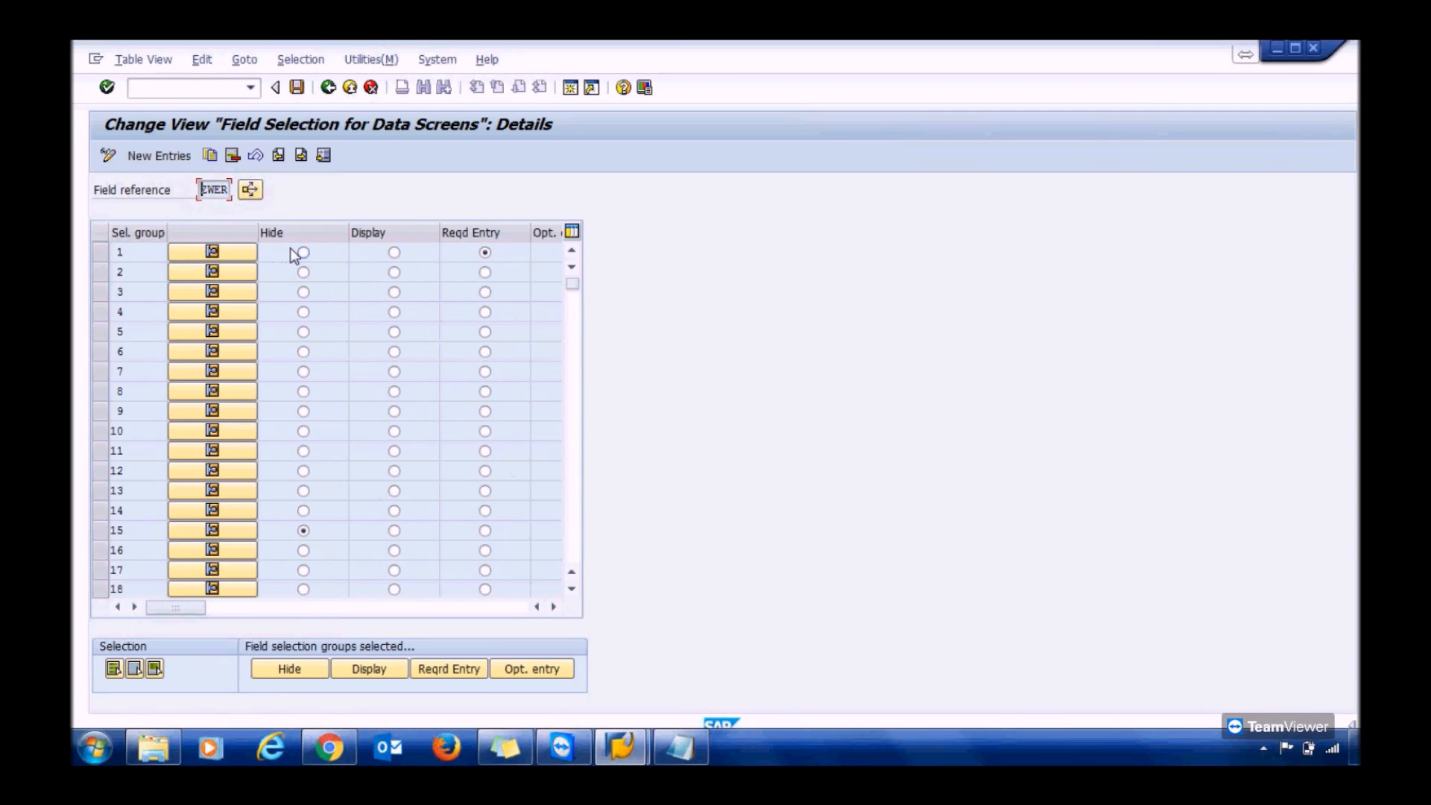
pyautogui.click(212, 255)
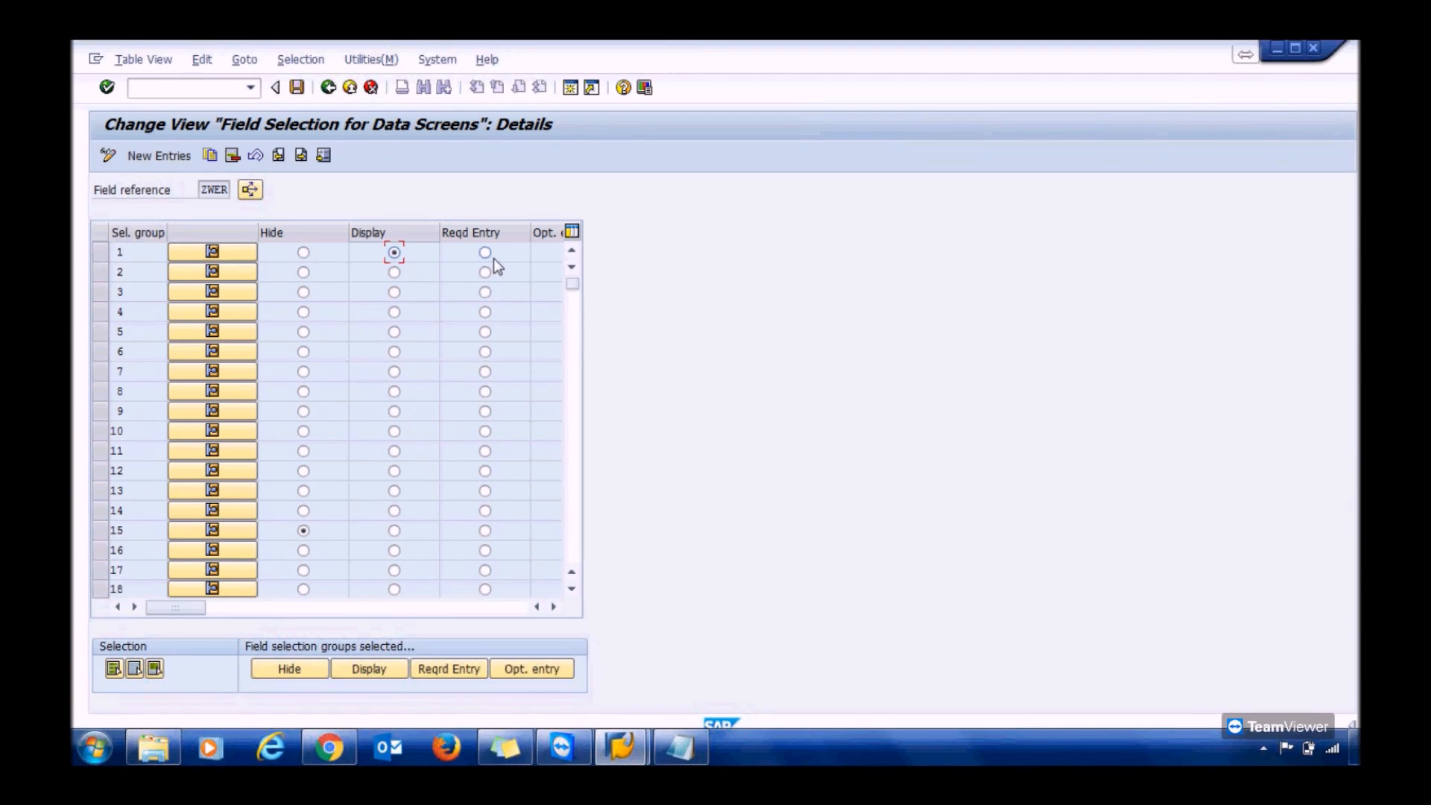
pyautogui.click(492, 256)
pyautogui.moveTo(530, 234); pyautogui.dragTo(321, 233)
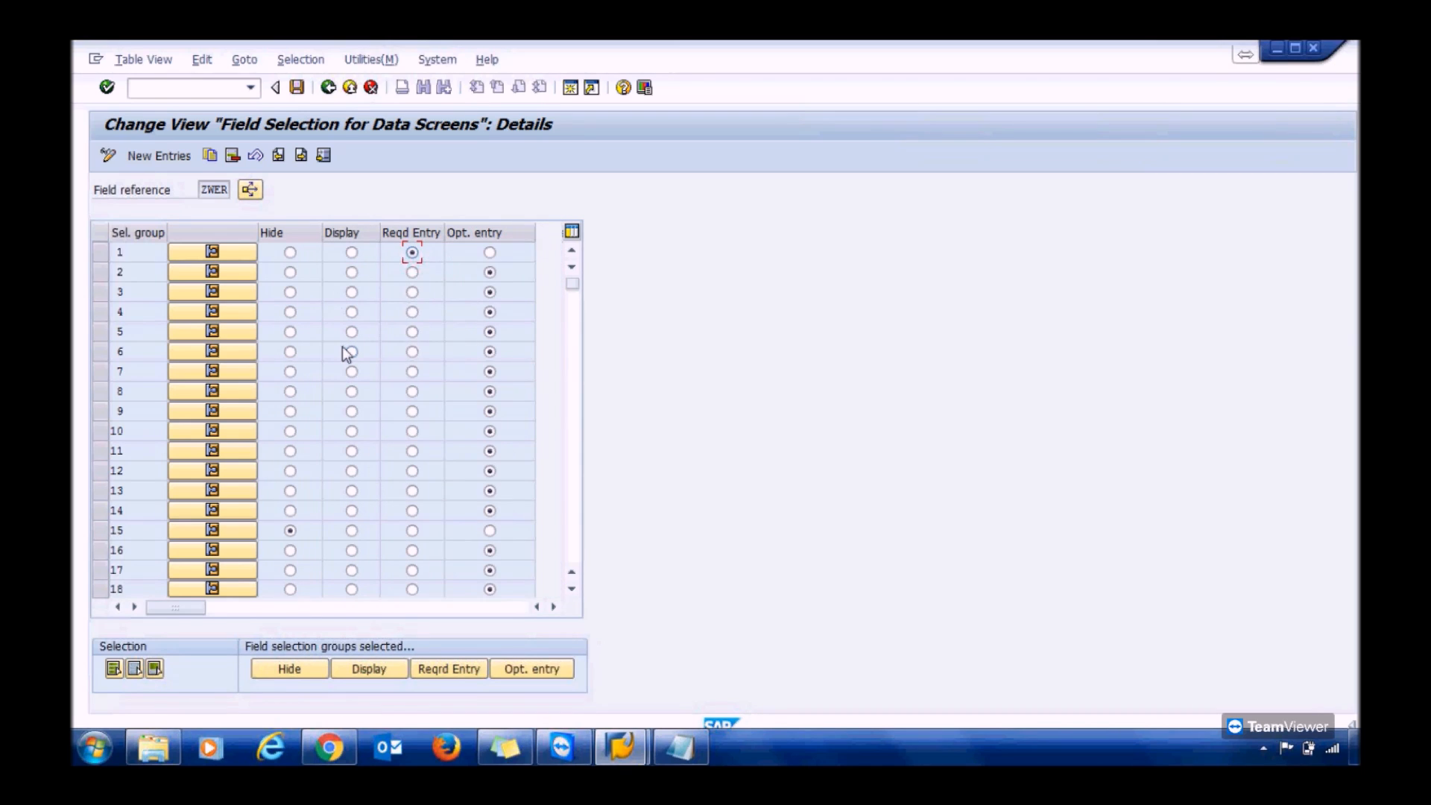
# Step: Save the field selection for ZWER, return to the implementation guide and collapse the Field Selection node
pyautogui.click(297, 87)
pyautogui.click(365, 356)
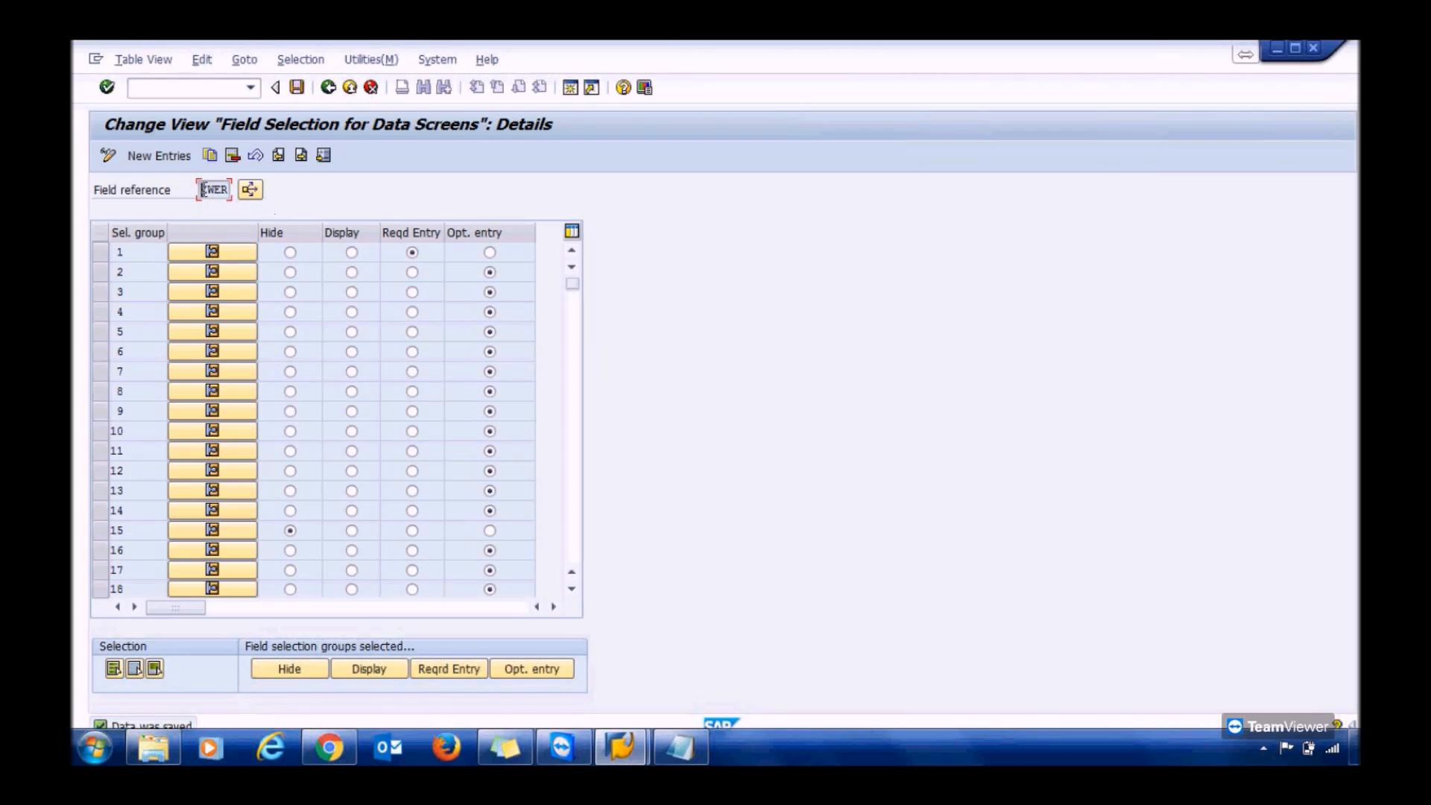
pyautogui.click(328, 88)
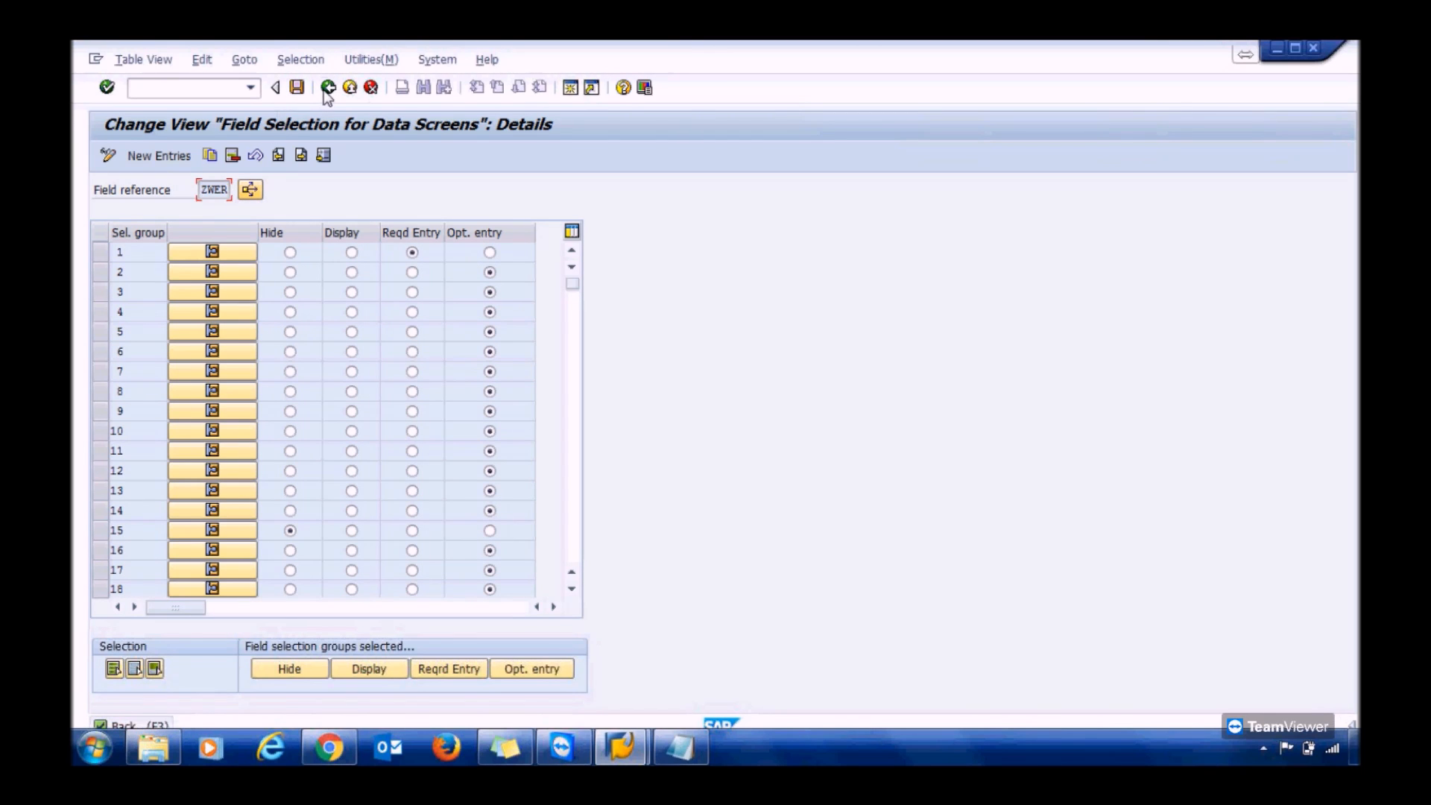
pyautogui.click(328, 88)
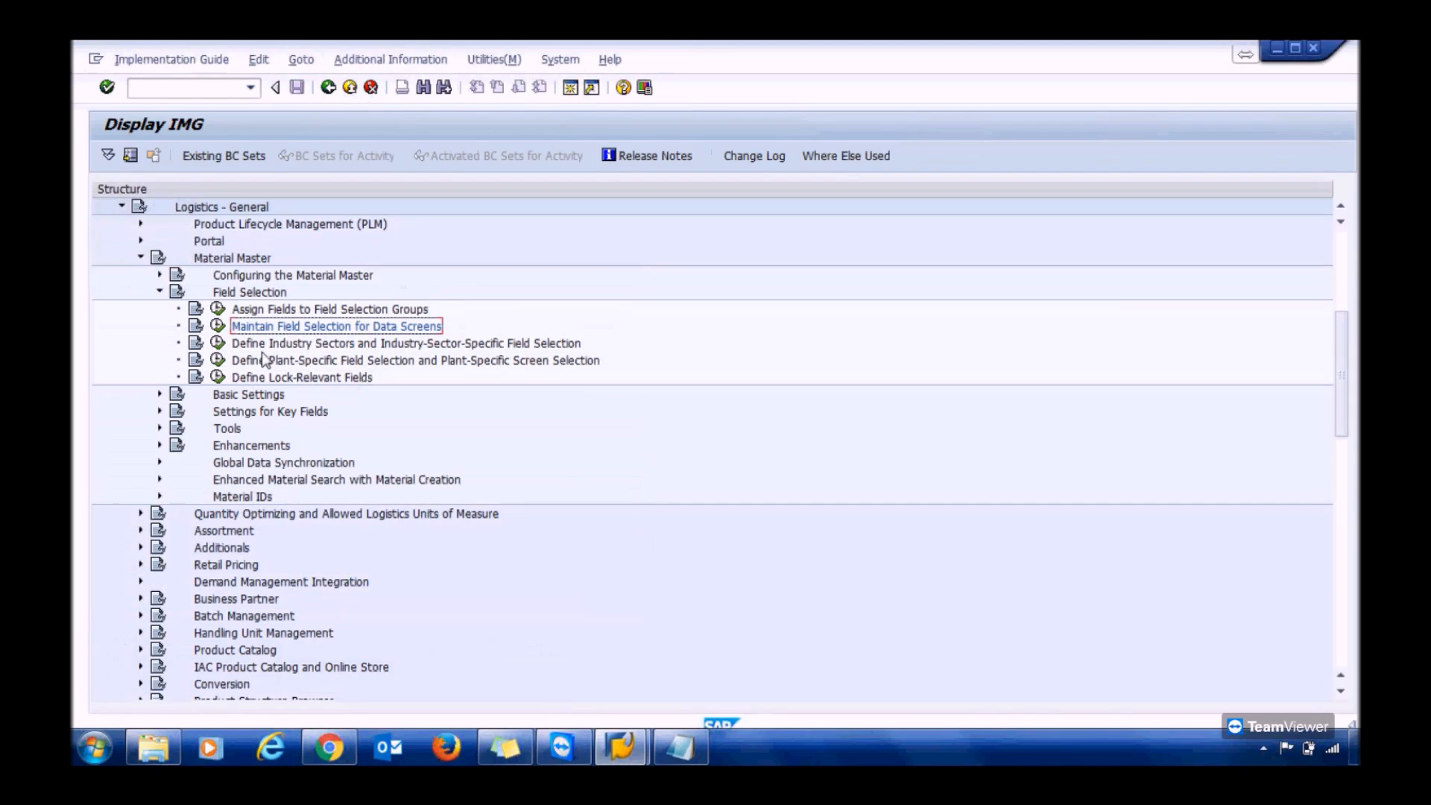
pyautogui.click(156, 292)
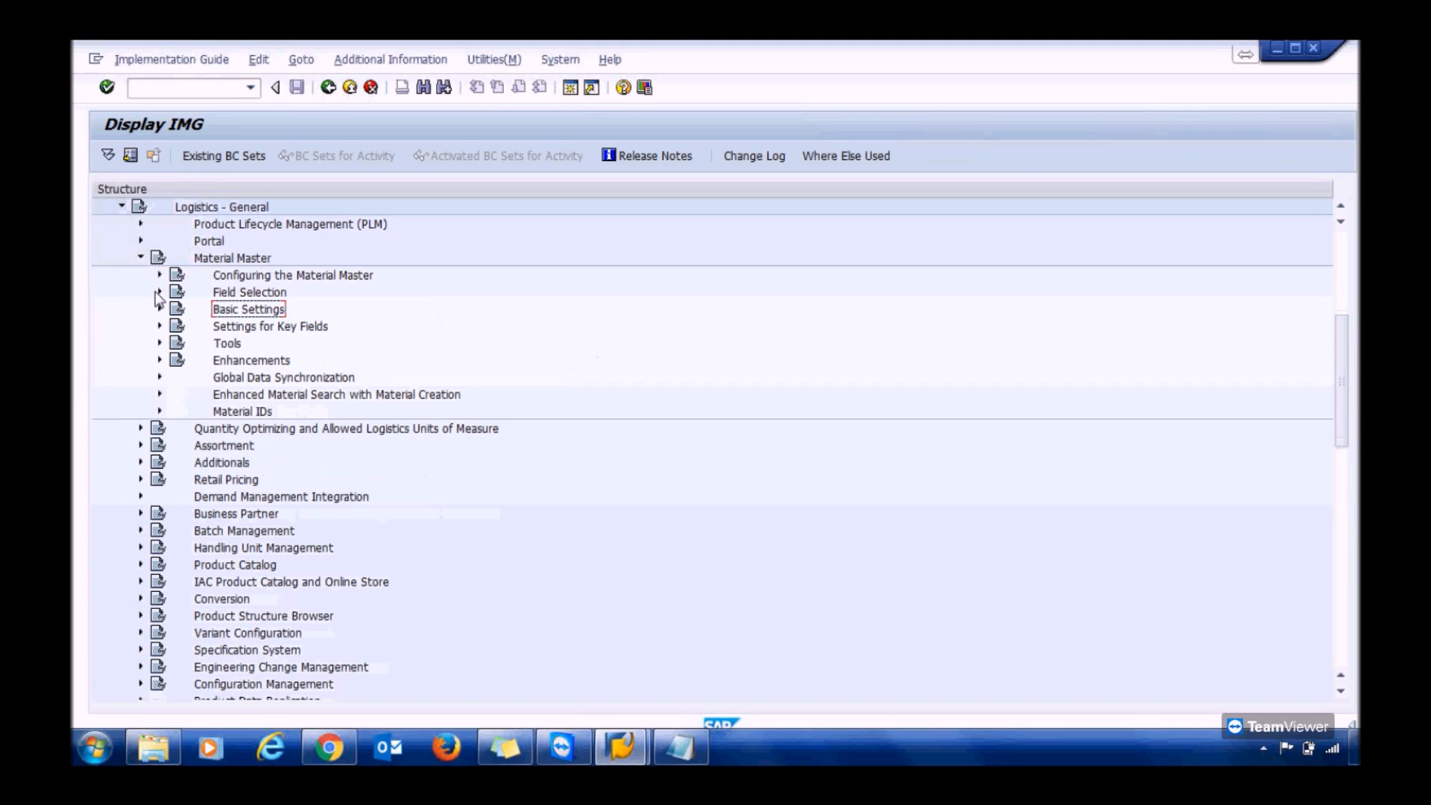
# Step: Open Define Attributes of Material Types under Basic Settings and display the details of material type ZWER
pyautogui.click(159, 310)
pyautogui.click(237, 384)
pyautogui.click(236, 394)
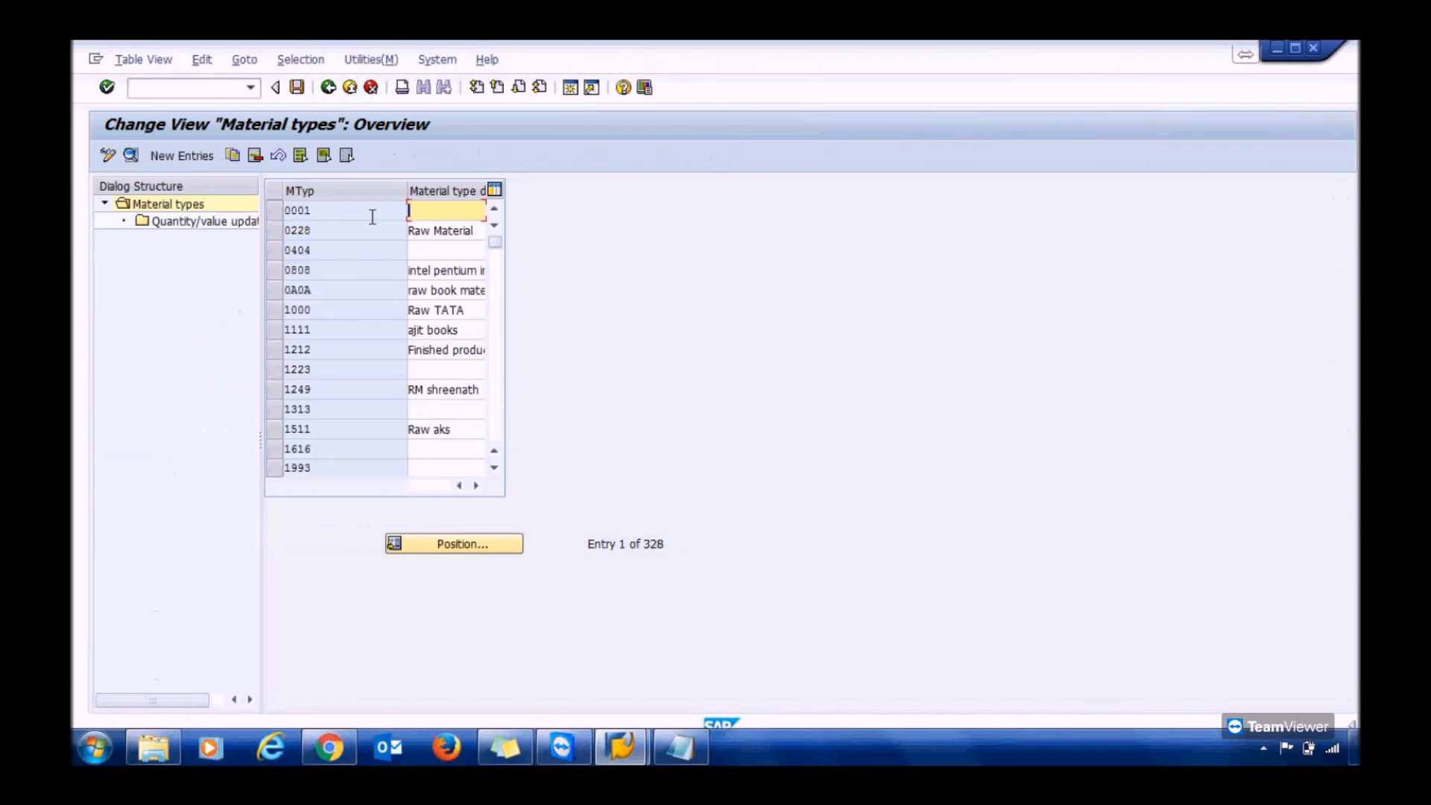
pyautogui.click(431, 544)
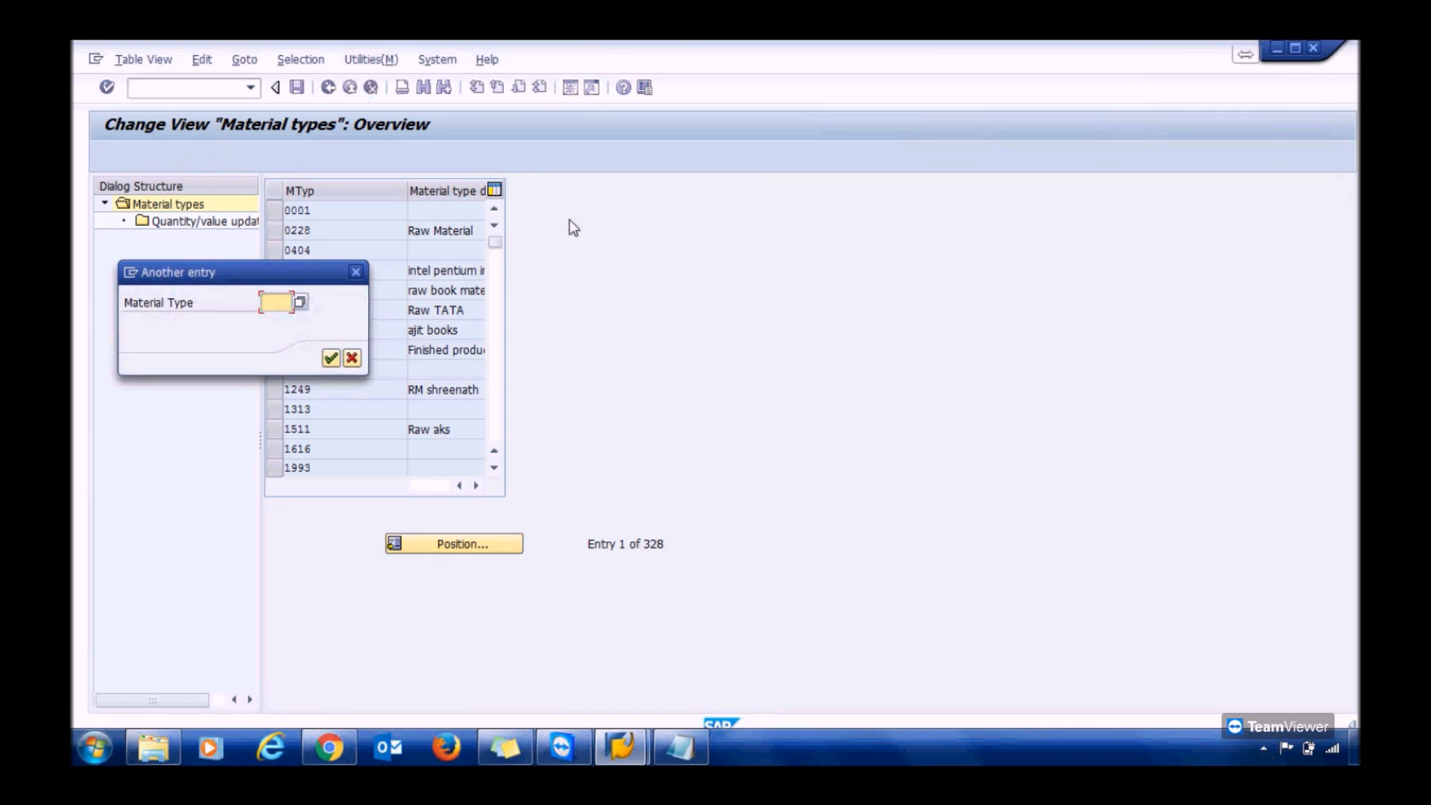
pyautogui.write('z')
pyautogui.press('Down')
pyautogui.press('Return')
pyautogui.press('Return')
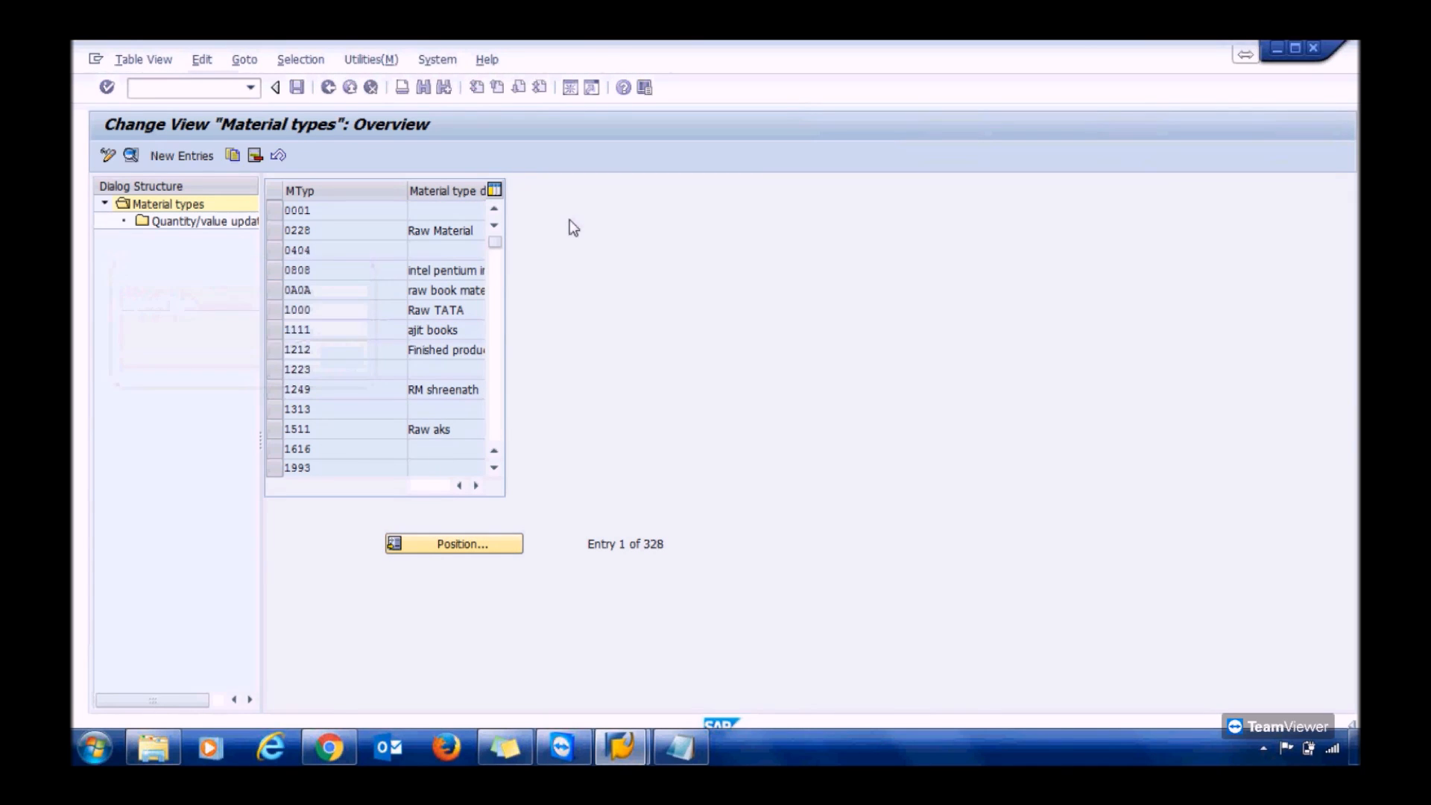
pyautogui.click(275, 214)
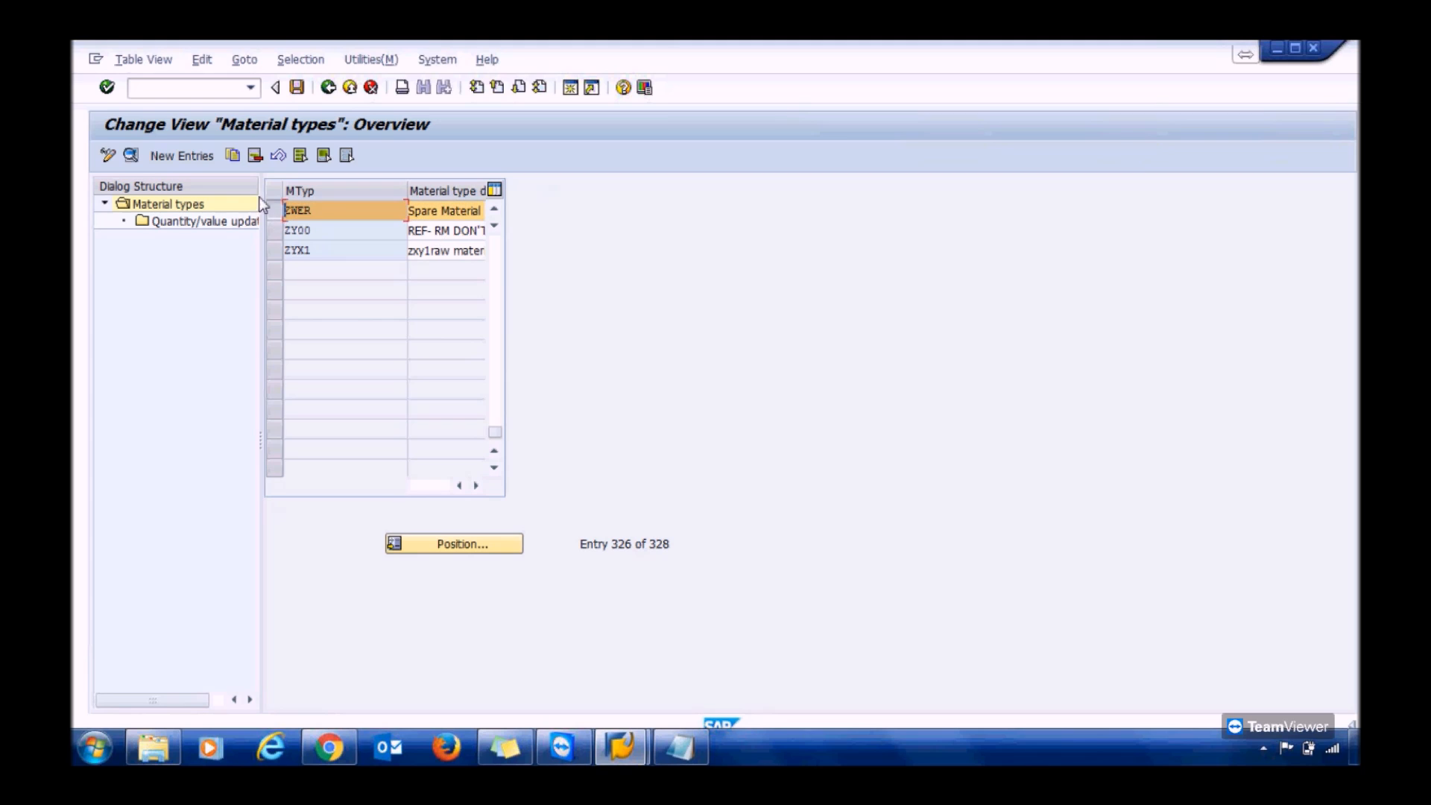
pyautogui.click(131, 155)
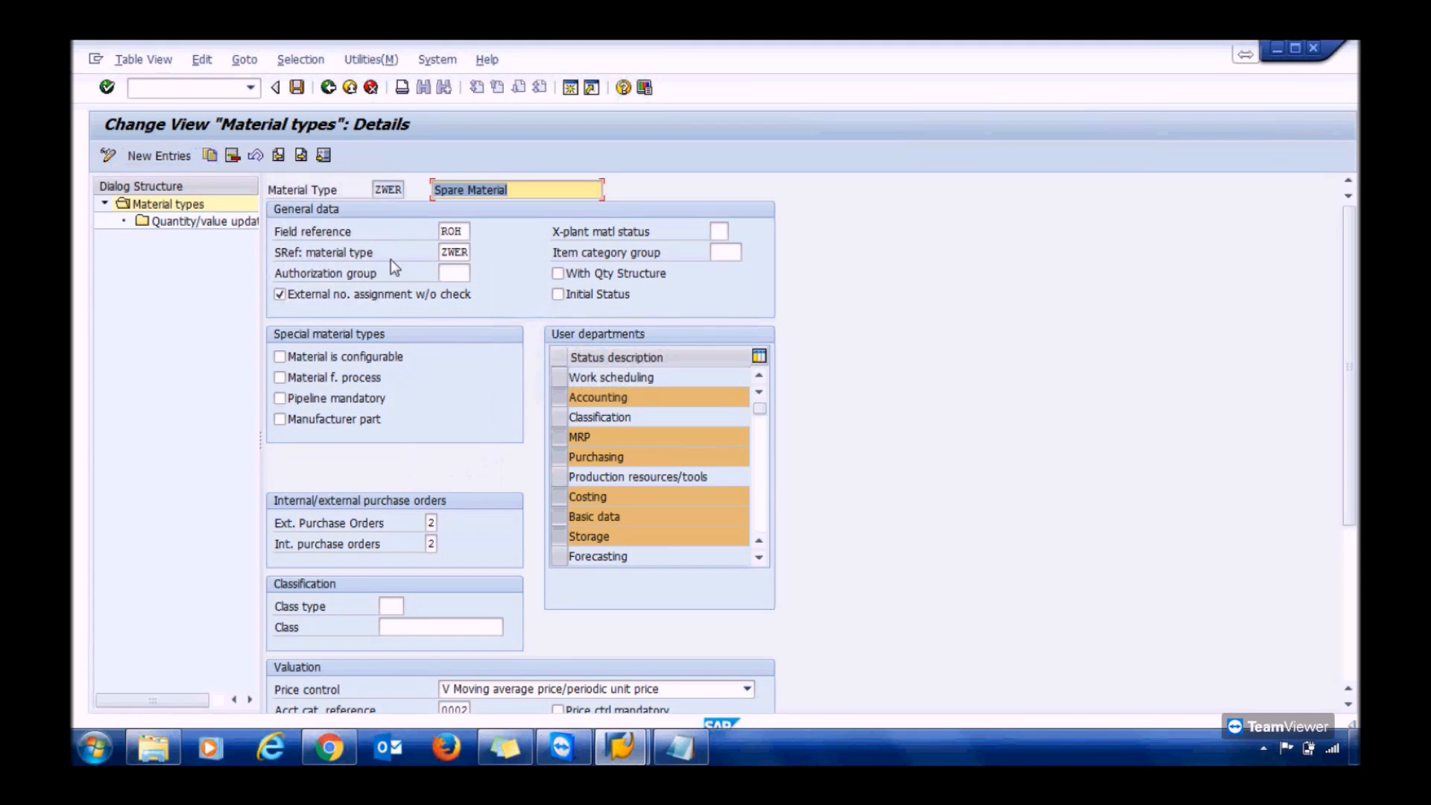
# Step: Replace the field reference of material type ZWER with ZWER from the list of possible values
pyautogui.click(468, 231)
pyautogui.press('BackSpace')
pyautogui.press('Return')
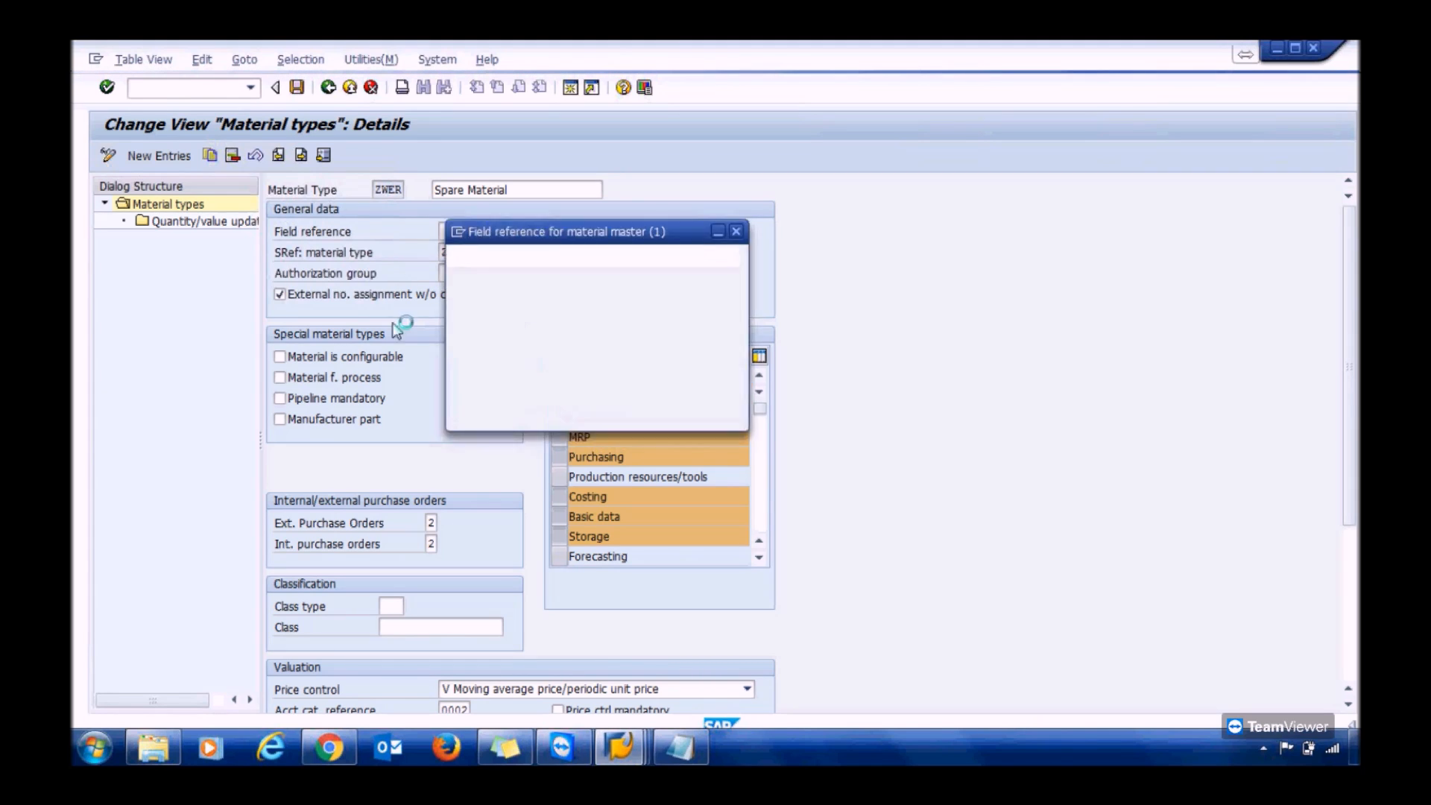
pyautogui.click(746, 621)
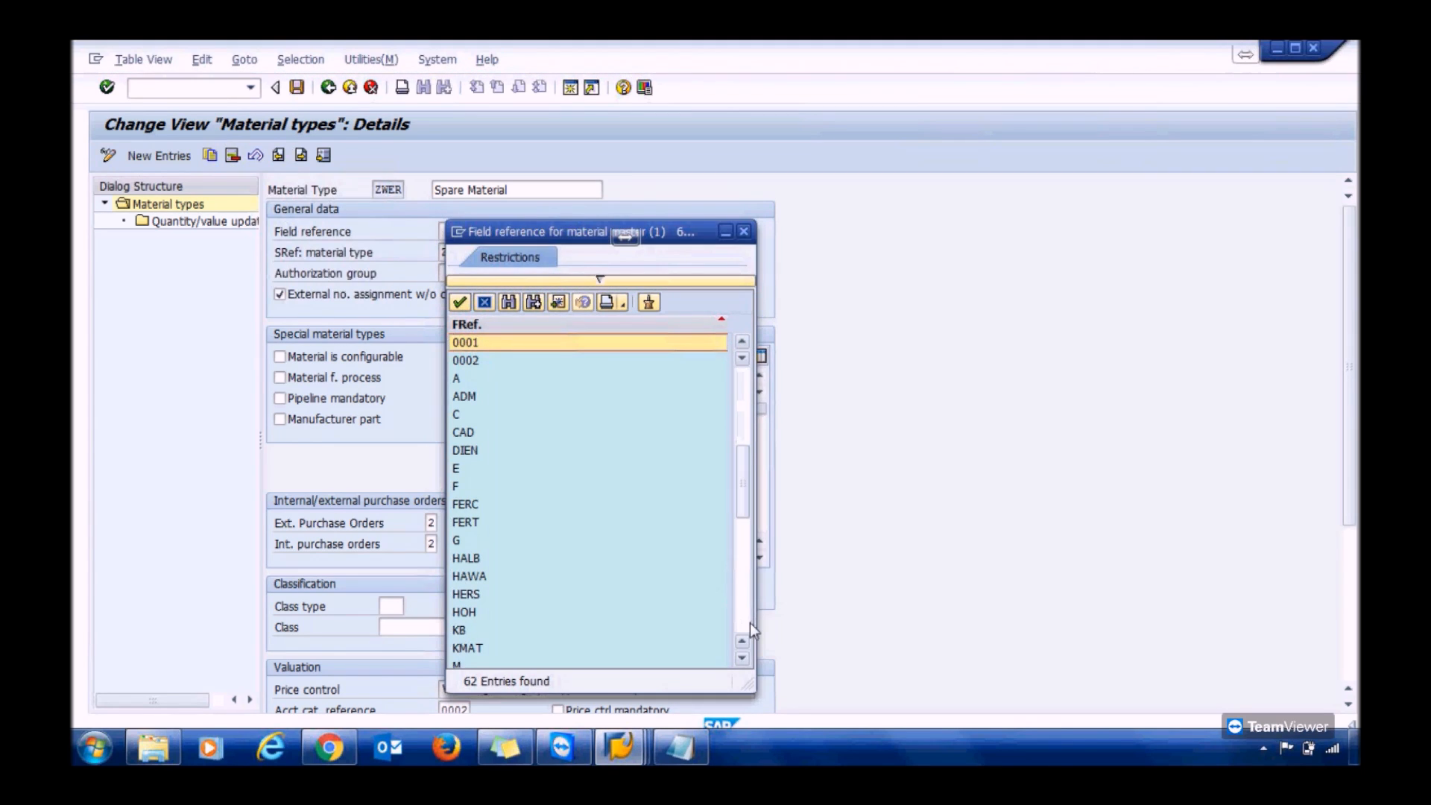
pyautogui.doubleClick(520, 647)
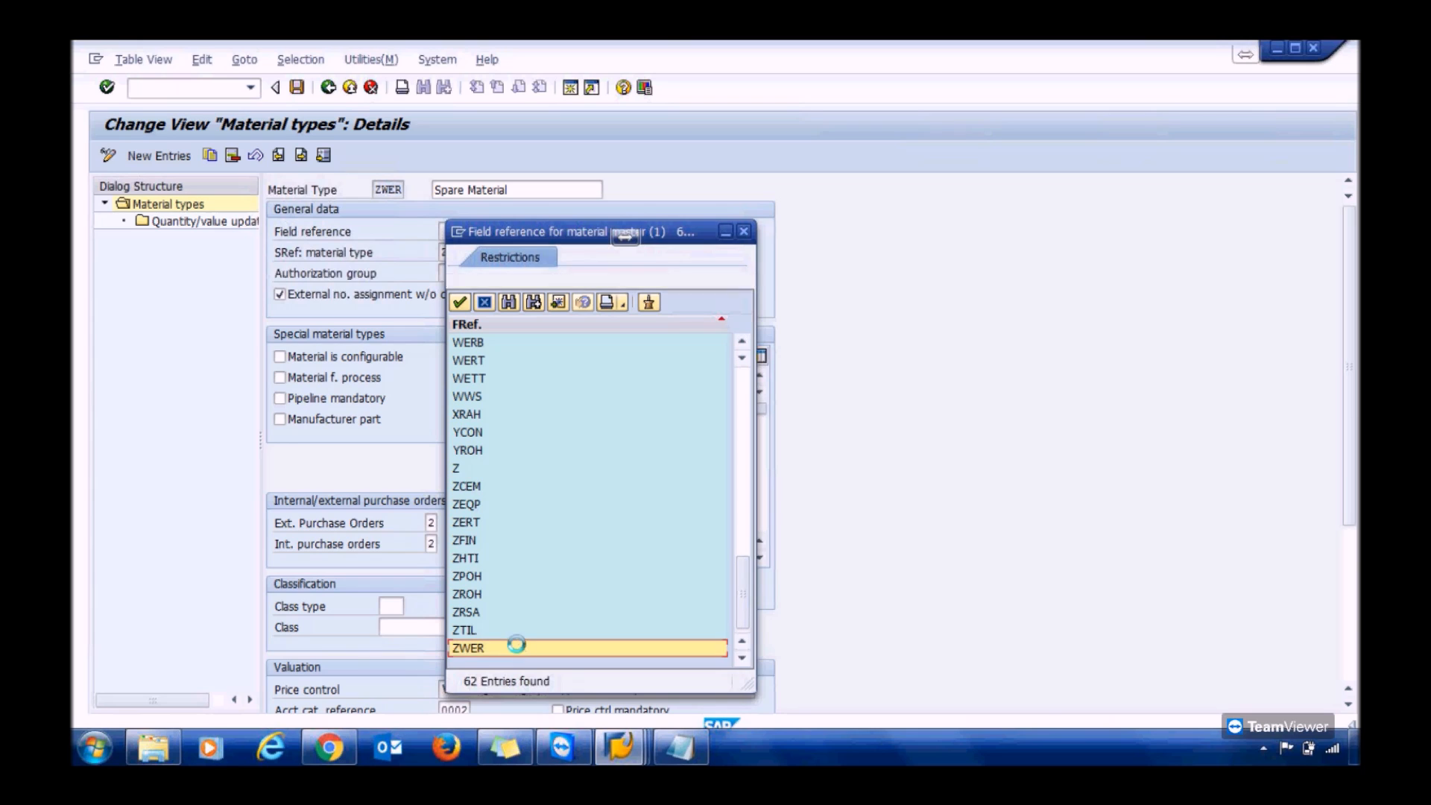
pyautogui.press('Return')
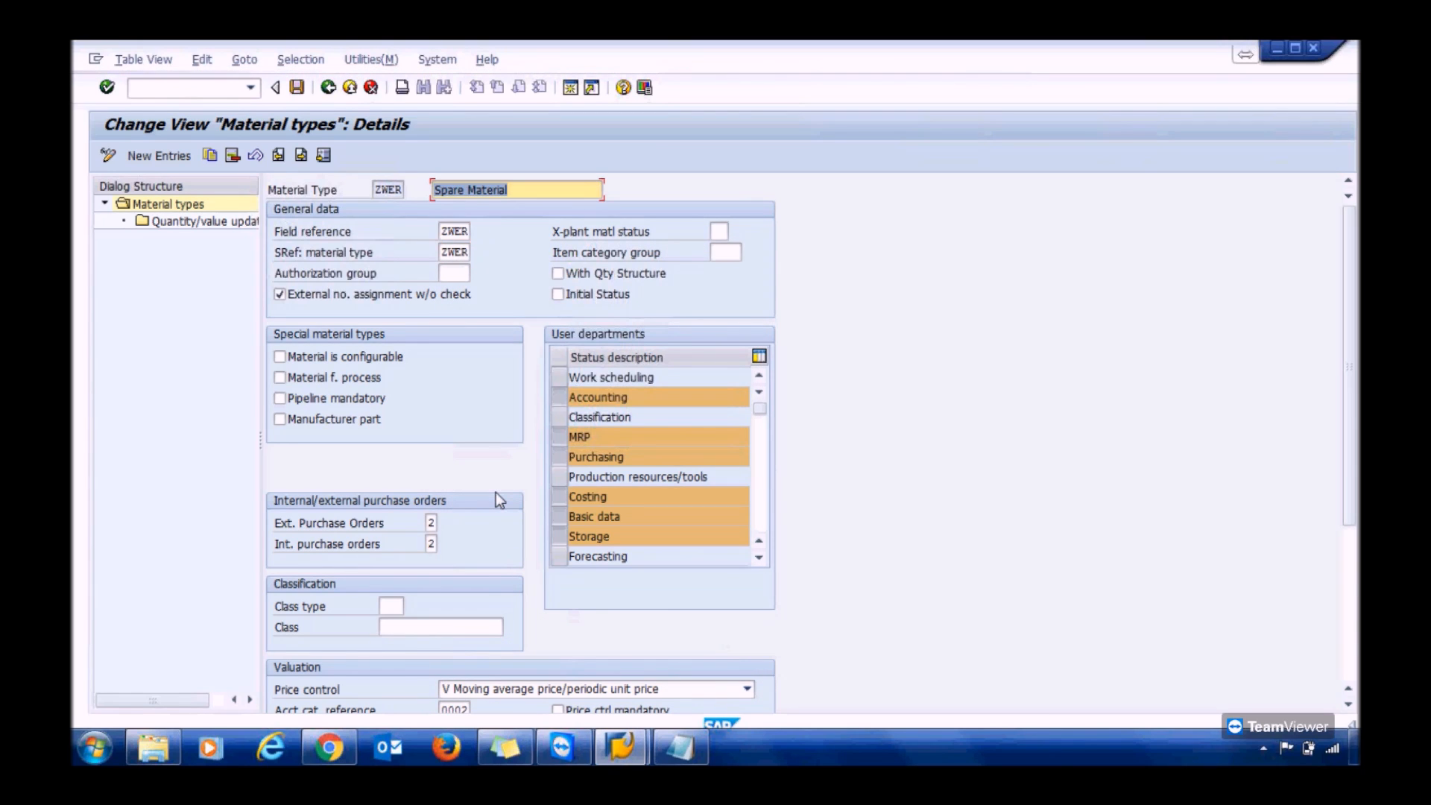
# Step: Save the material type with the proposed customizing request and return to the Customizing: Execute Project screen
pyautogui.click(296, 87)
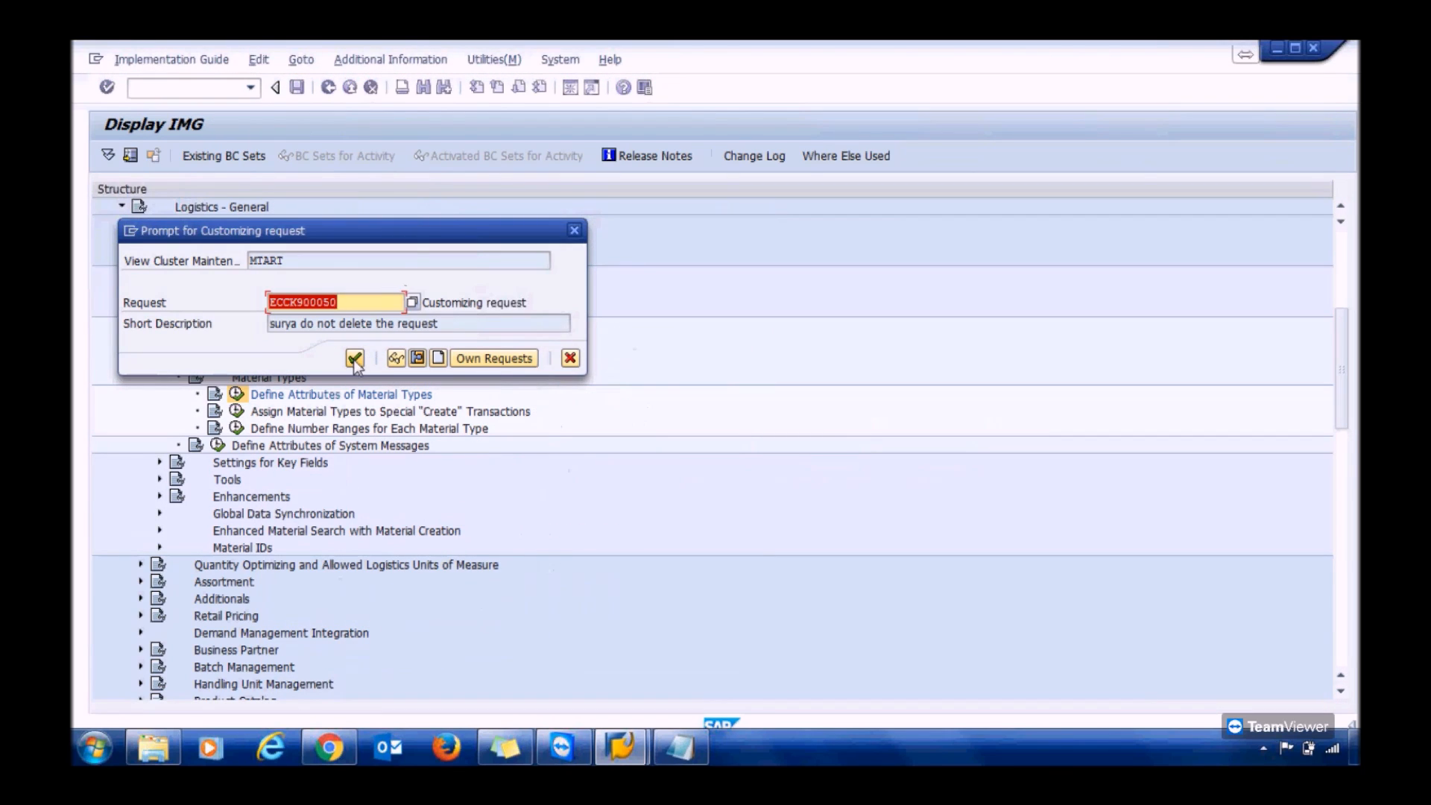
pyautogui.click(355, 360)
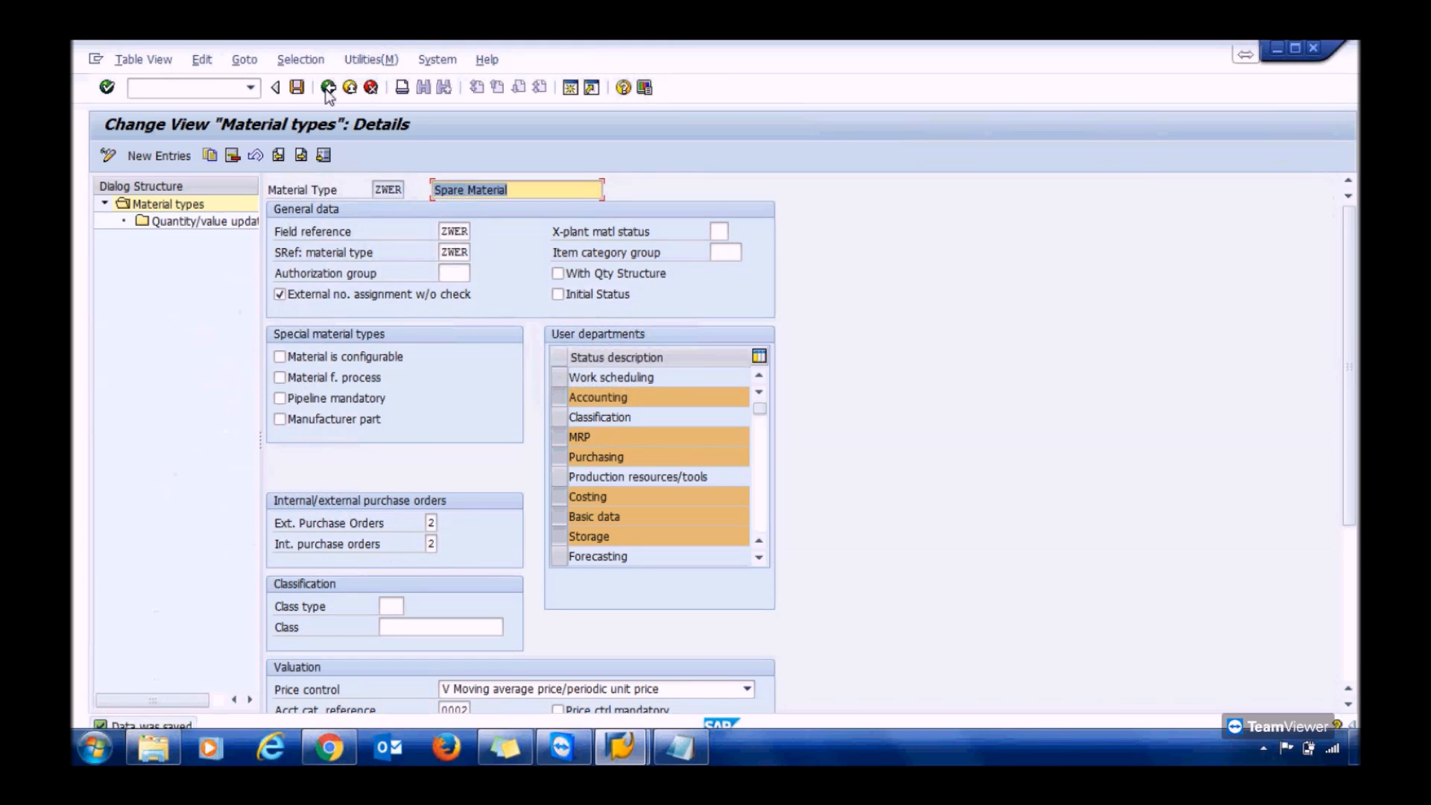
pyautogui.click(329, 87)
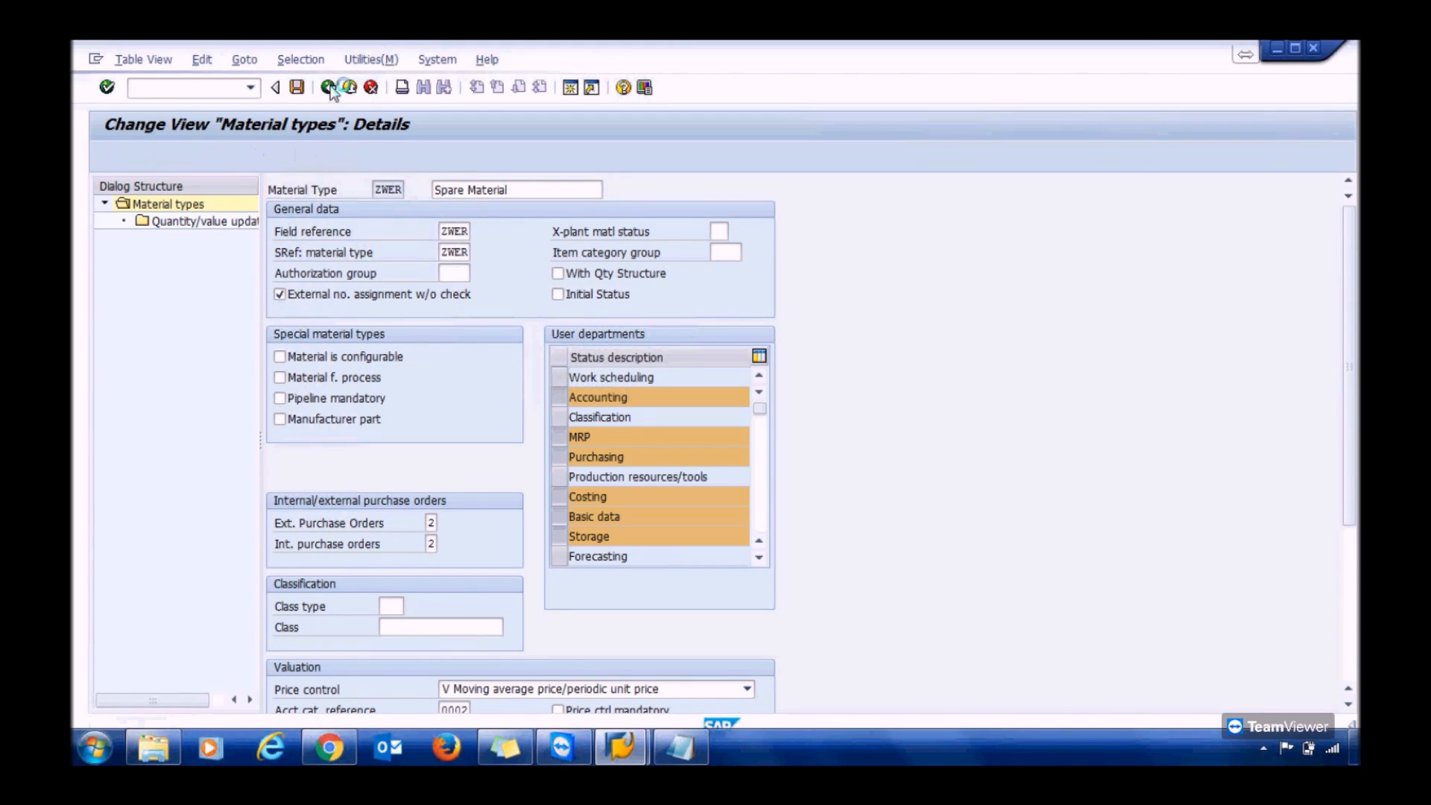
pyautogui.click(329, 87)
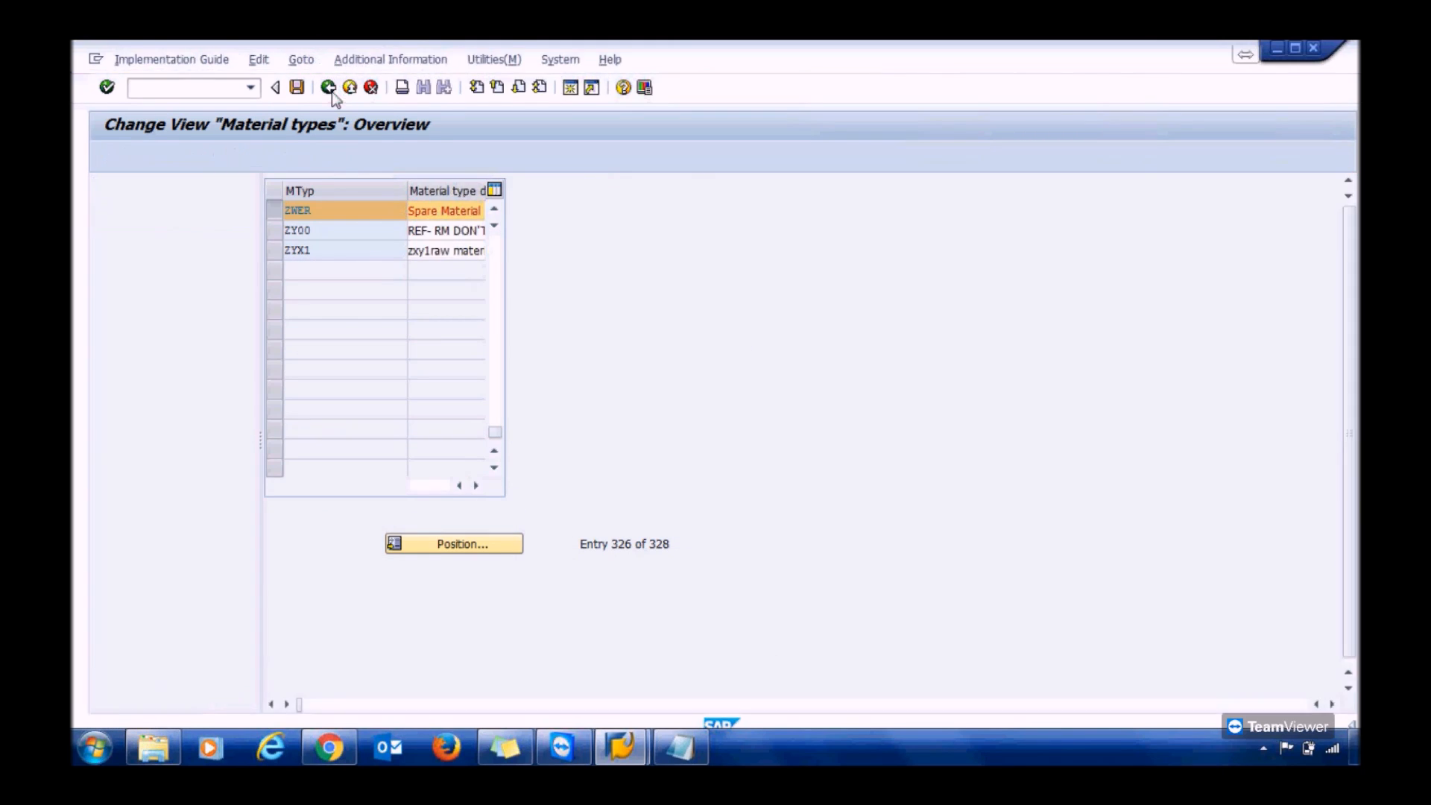
pyautogui.click(329, 87)
pyautogui.click(329, 87)
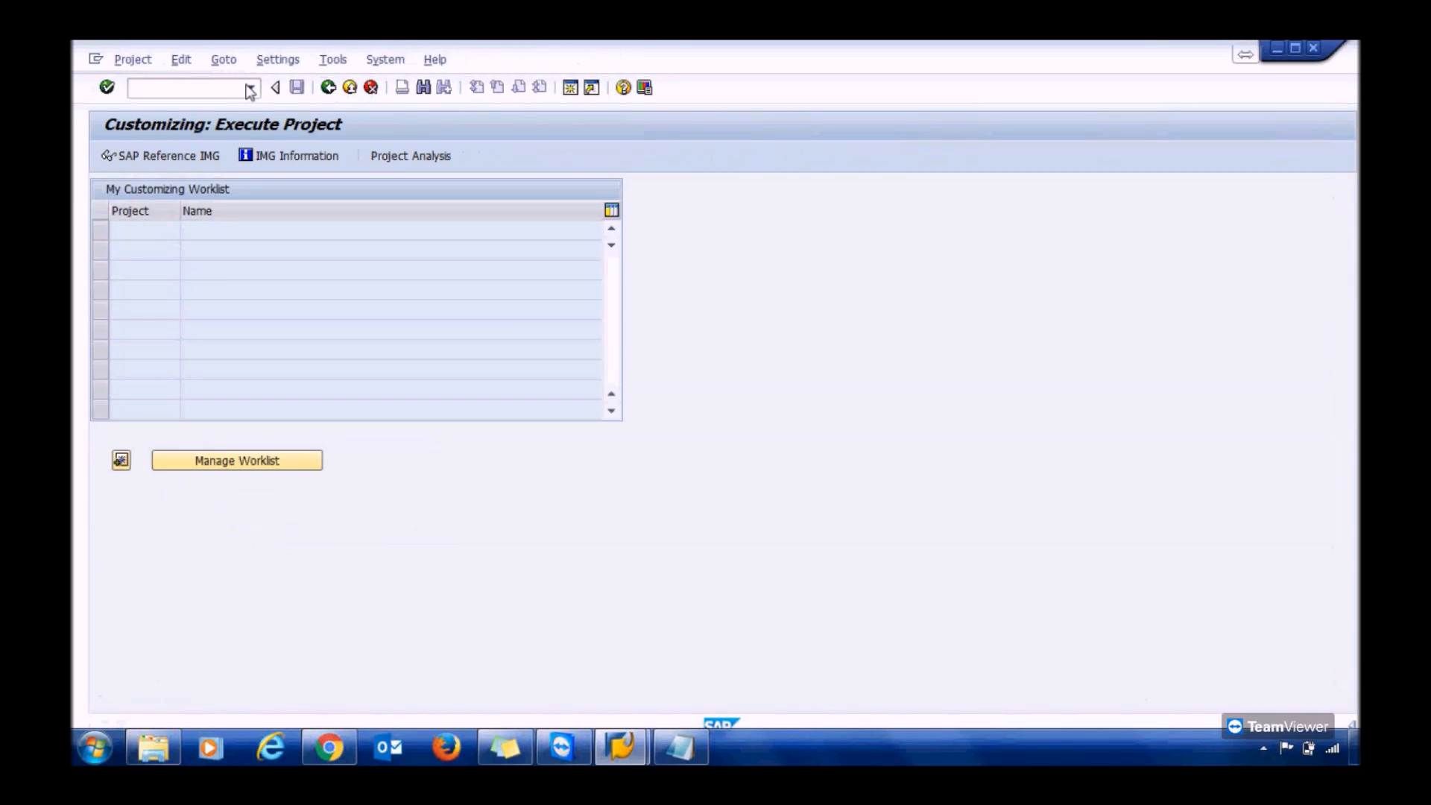
# Step: Start transaction MM01 to create a material and choose industry sector A Plant Engin./Construction
pyautogui.click(203, 91)
pyautogui.write('mm01')
pyautogui.press('Return')
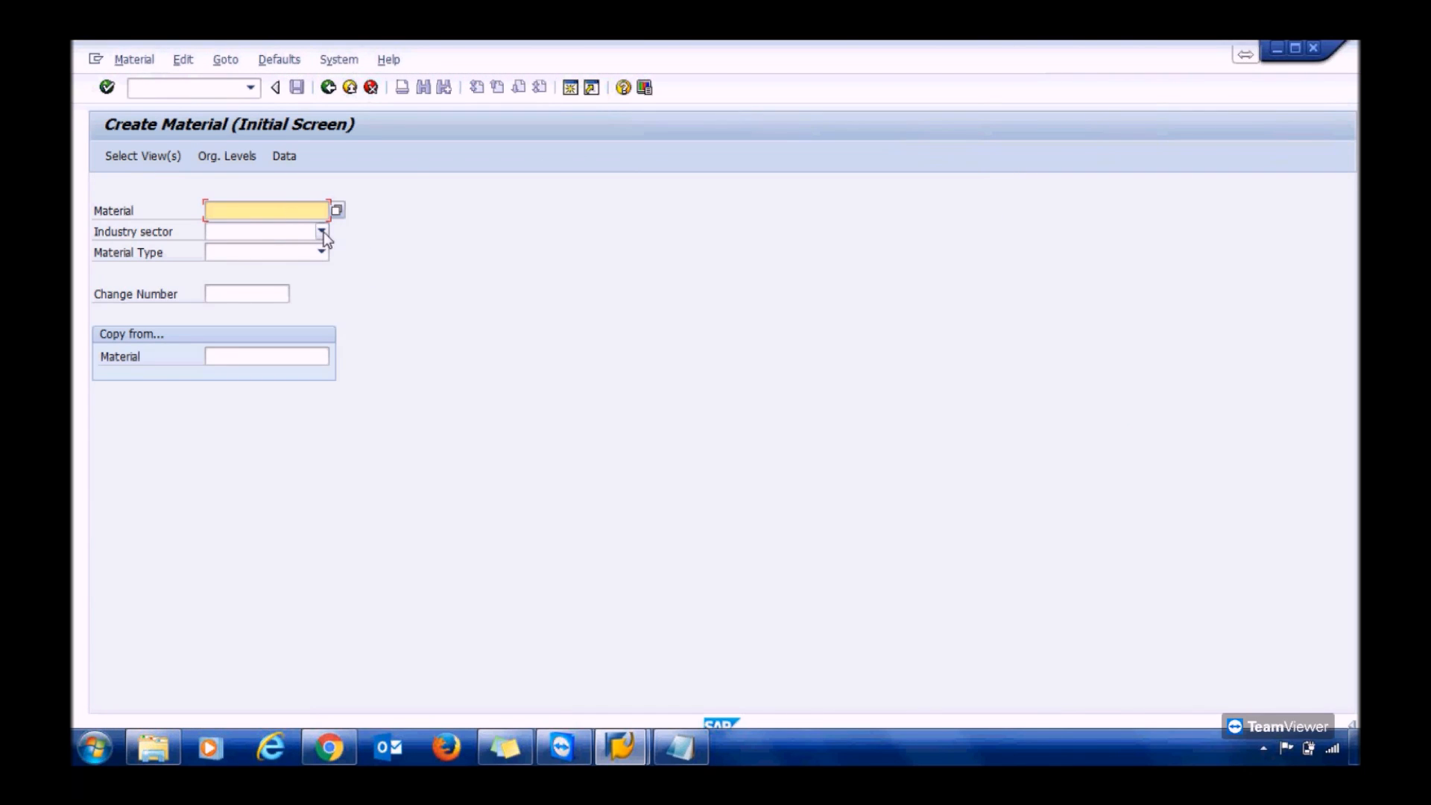
pyautogui.click(322, 231)
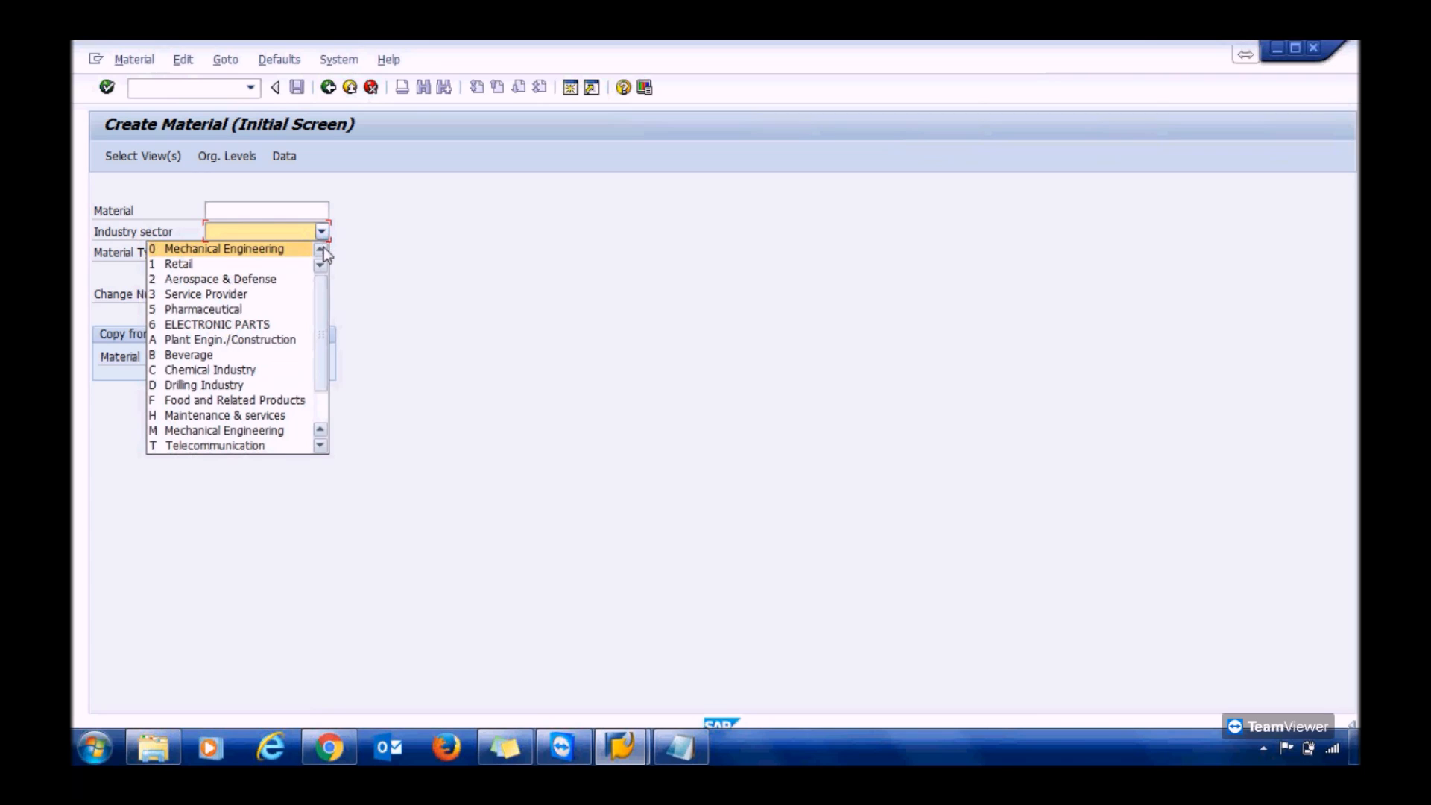
pyautogui.click(239, 345)
# Step: Choose material type ZWER Spare Material and continue to the view selection
pyautogui.click(266, 254)
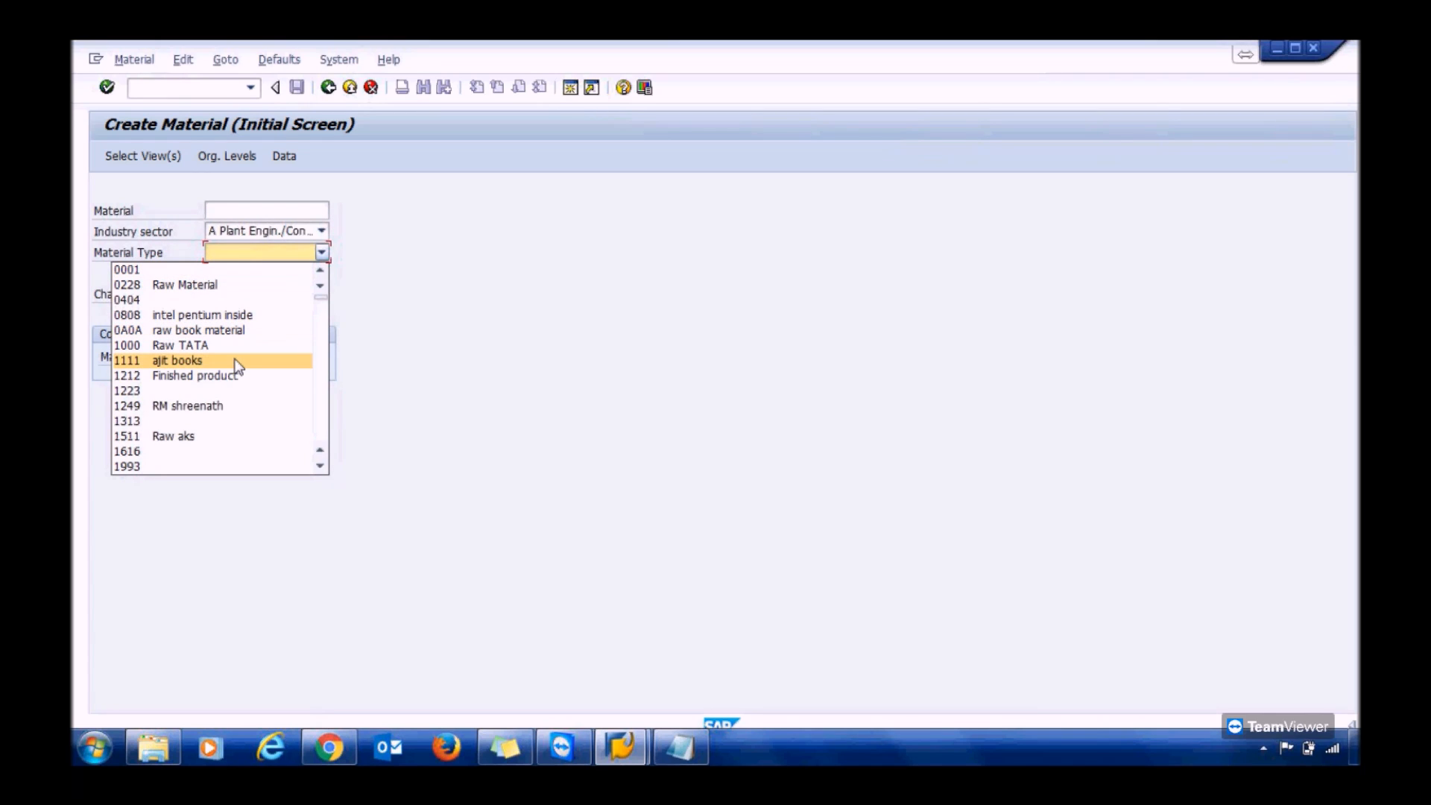
pyautogui.press('End')
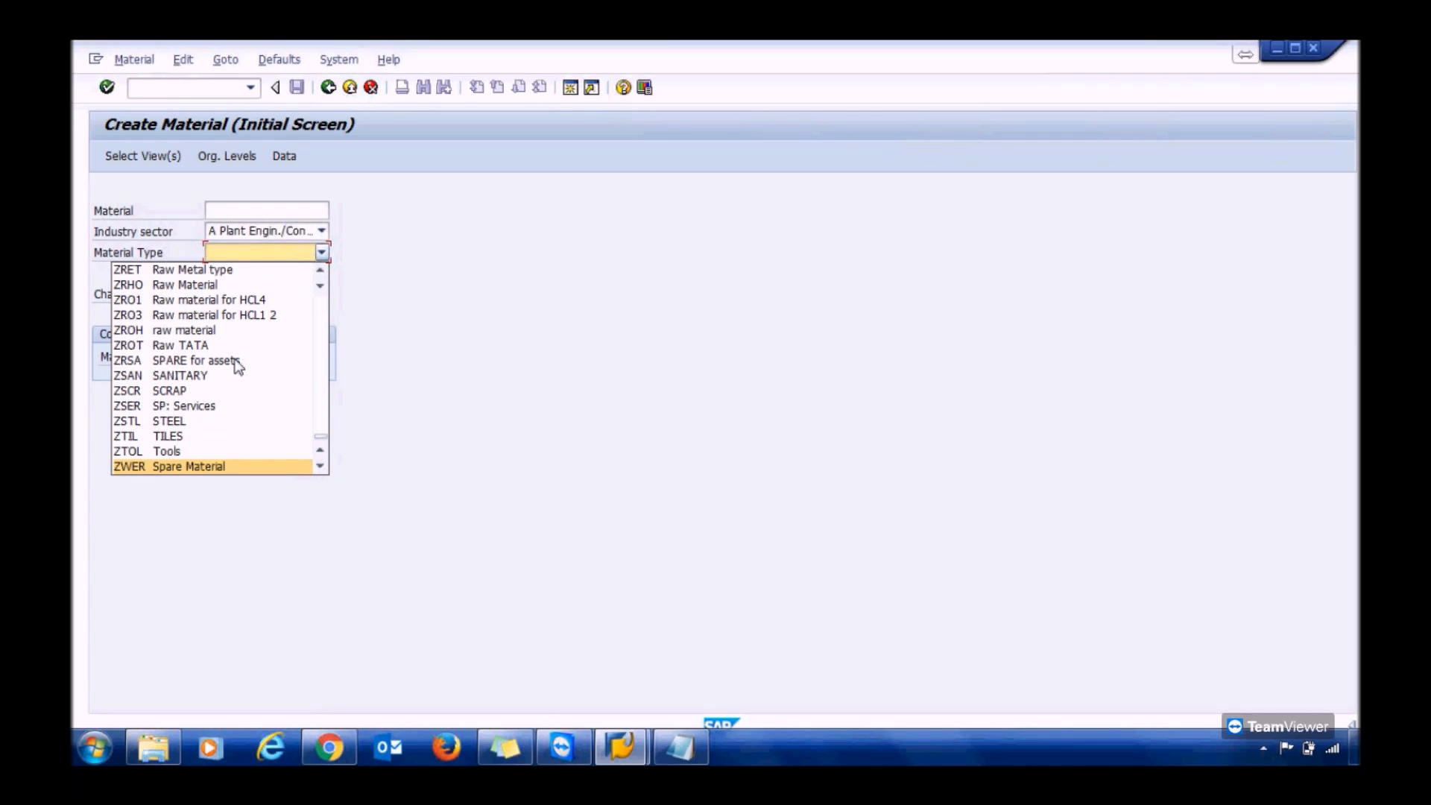
pyautogui.click(201, 466)
pyautogui.press('Return')
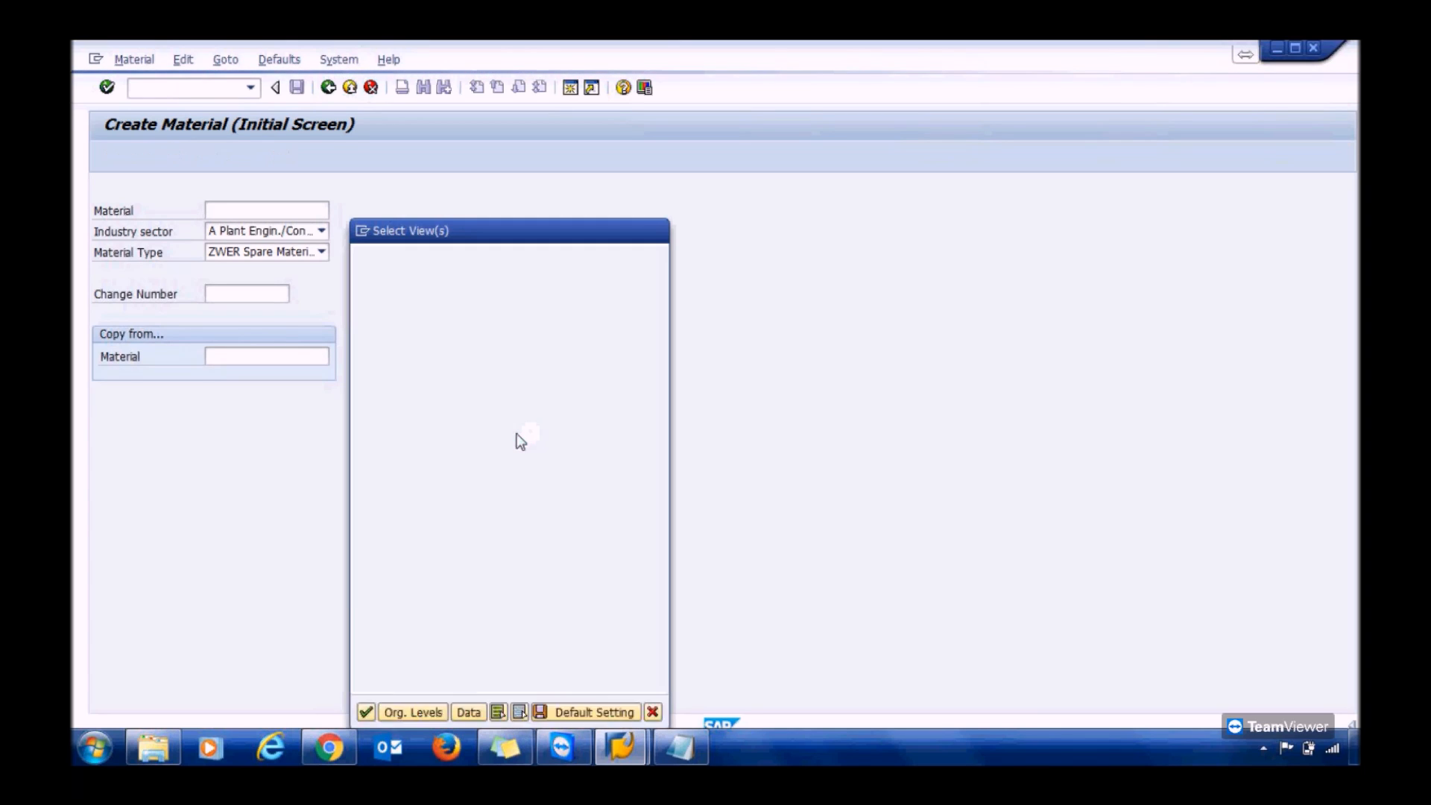
# Step: Select the views Basic Data 1 and 2, Purchasing, General Plant Data / Storage 1 and 2, and Accounting 1 and 2
pyautogui.click(362, 282)
pyautogui.click(362, 302)
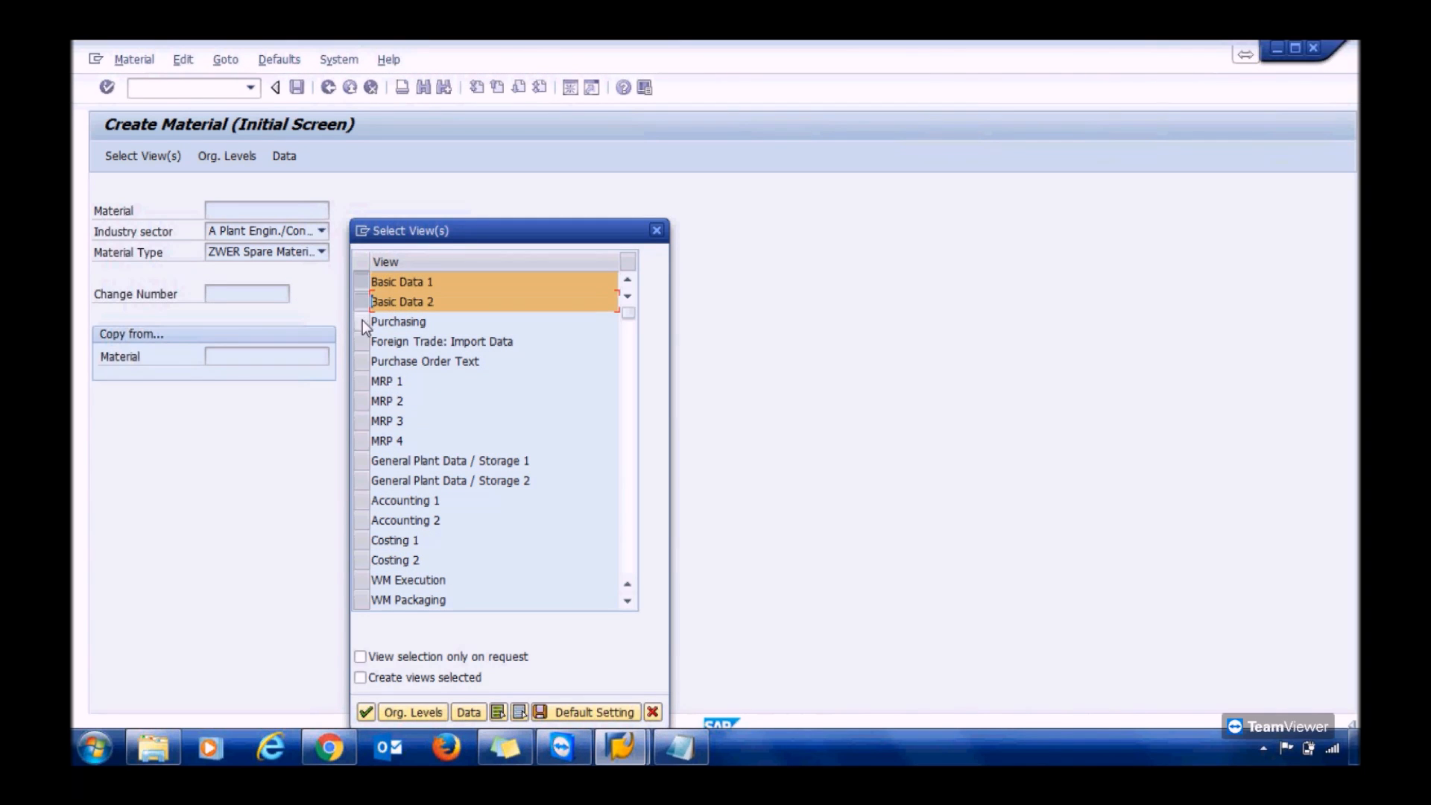
pyautogui.click(362, 321)
pyautogui.click(362, 462)
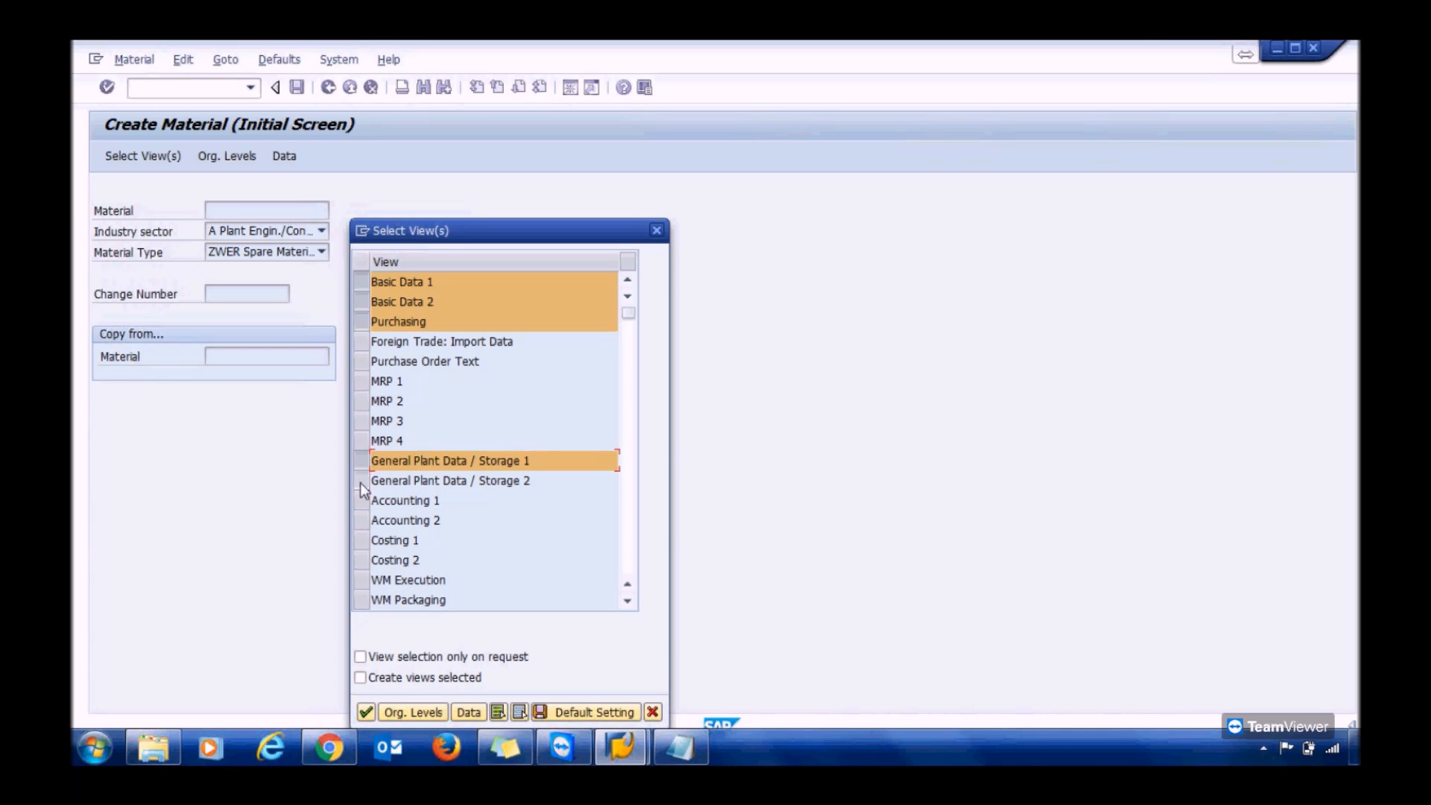
pyautogui.click(362, 480)
pyautogui.click(363, 500)
pyautogui.click(362, 520)
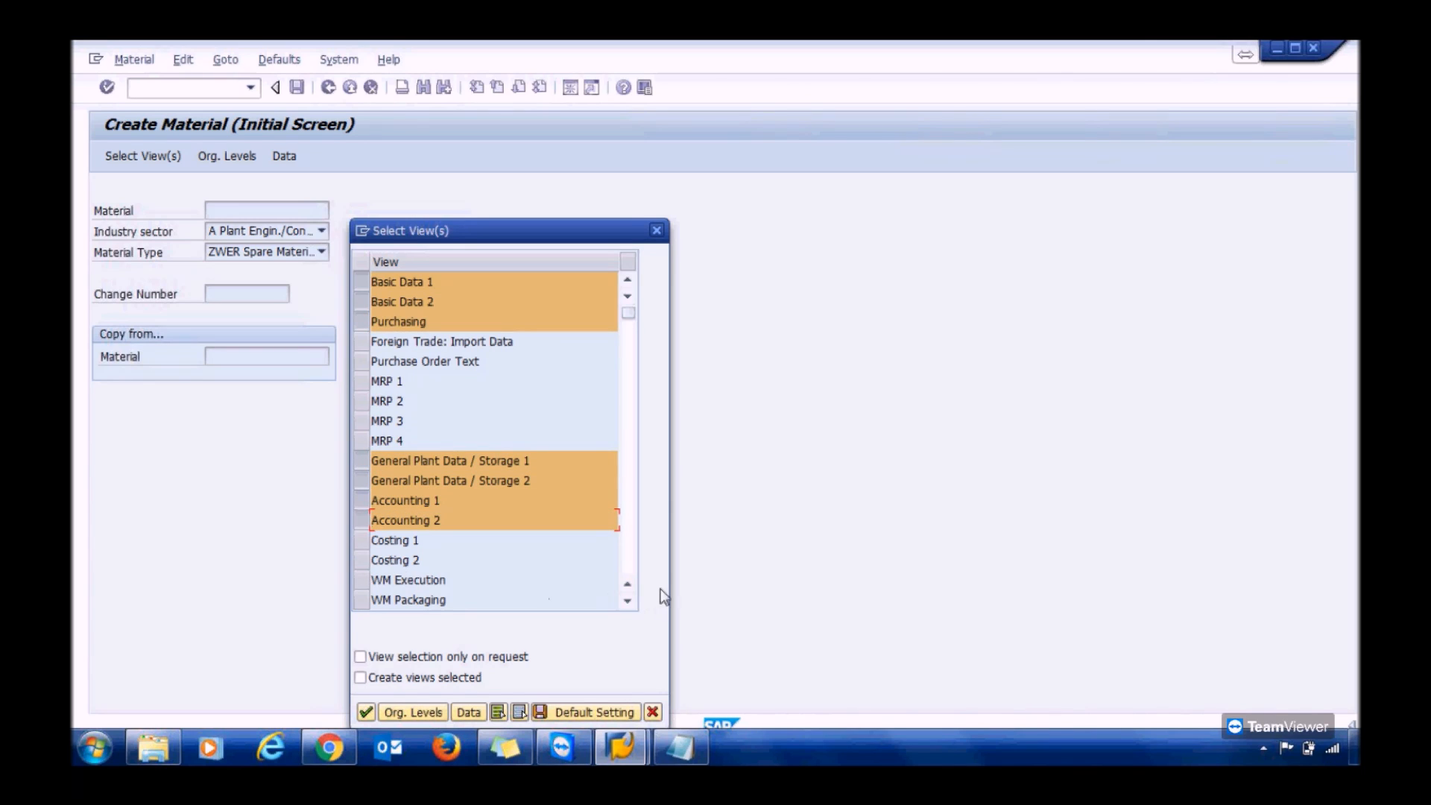
# Step: Examine the rest of the view list for further views to select
pyautogui.click(629, 564)
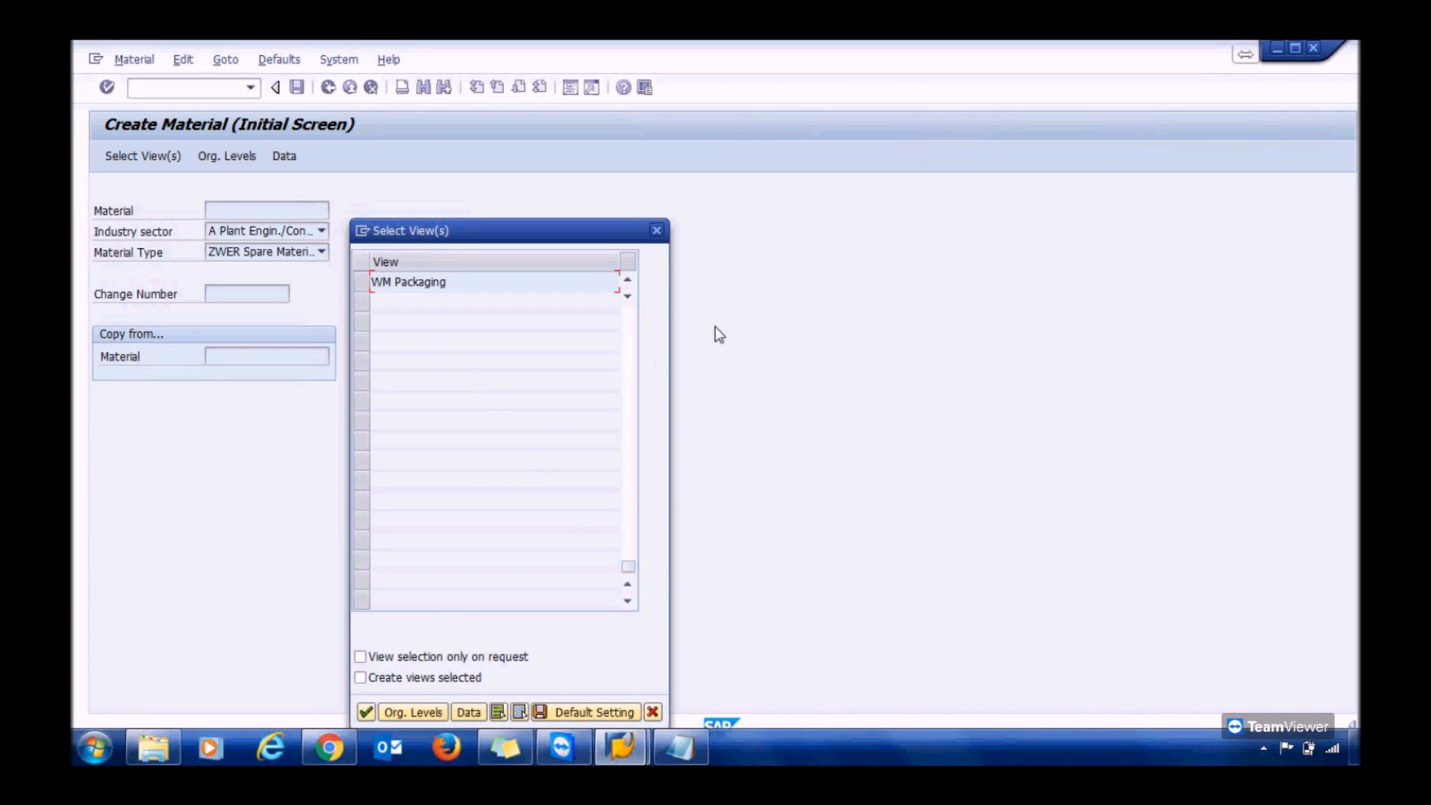
pyautogui.click(633, 281)
pyautogui.click(634, 282)
pyautogui.click(634, 281)
pyautogui.click(633, 282)
pyautogui.click(634, 282)
pyautogui.click(633, 282)
pyautogui.click(634, 282)
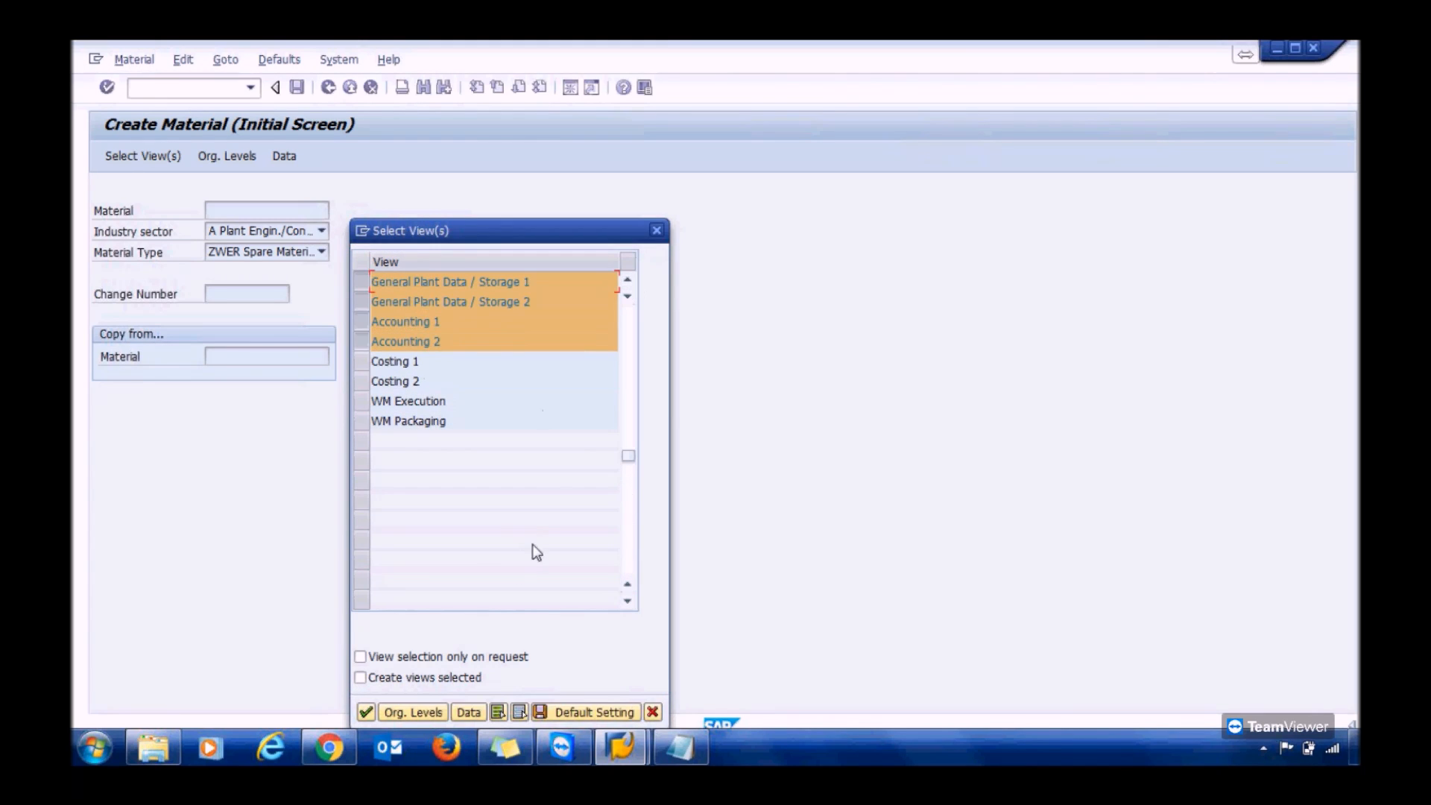
# Step: Confirm the selected views and enter plant 1000 as the organizational level
pyautogui.click(366, 712)
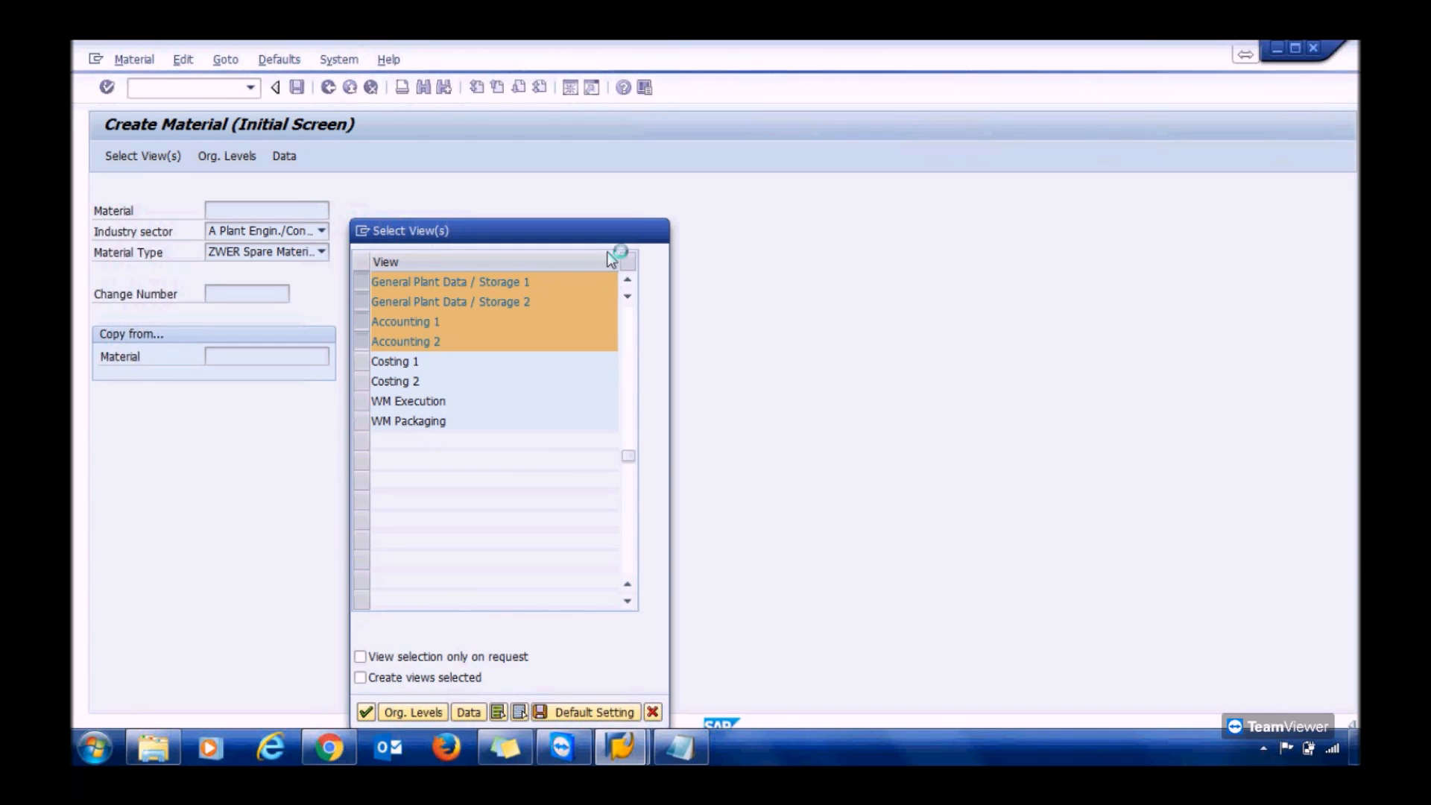
pyautogui.write('1000')
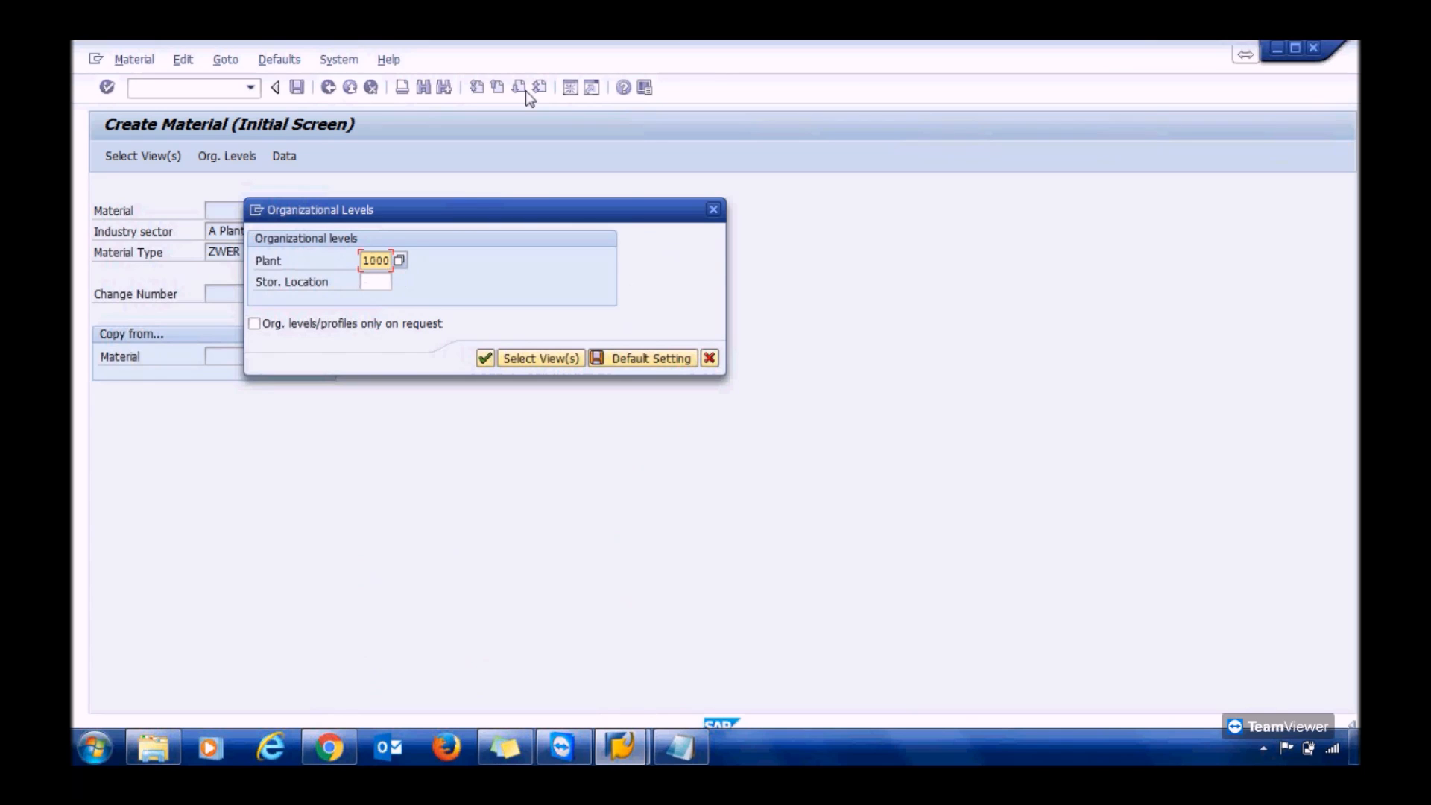
pyautogui.press('Return')
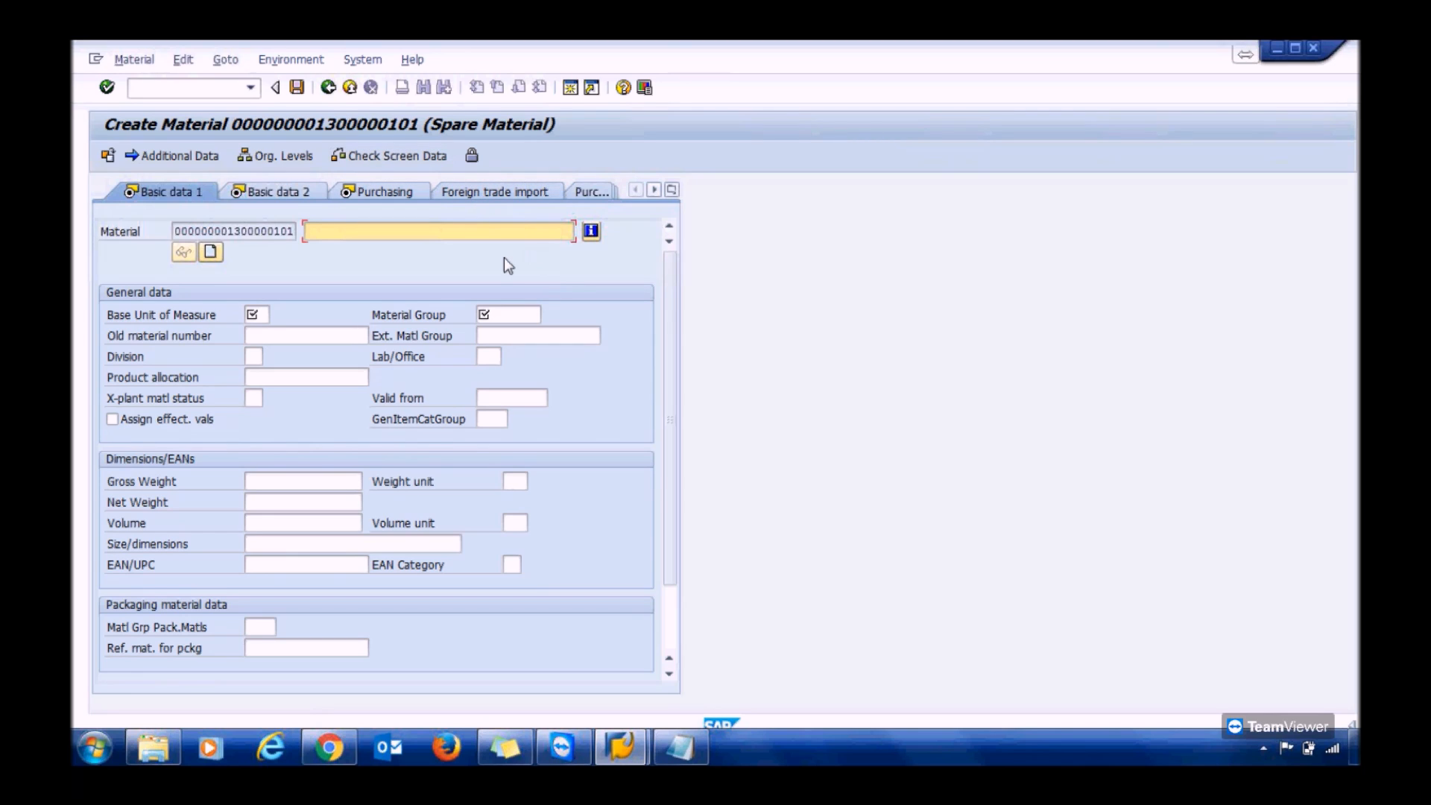
# Step: Describe the material as Metal Sheet 200*300 with base unit EA and material group 0006, and continue to Basic data 2
pyautogui.write('Metal Sheet 200*300')
pyautogui.click(254, 314)
pyautogui.write('EA')
pyautogui.press('Tab')
pyautogui.write('0006')
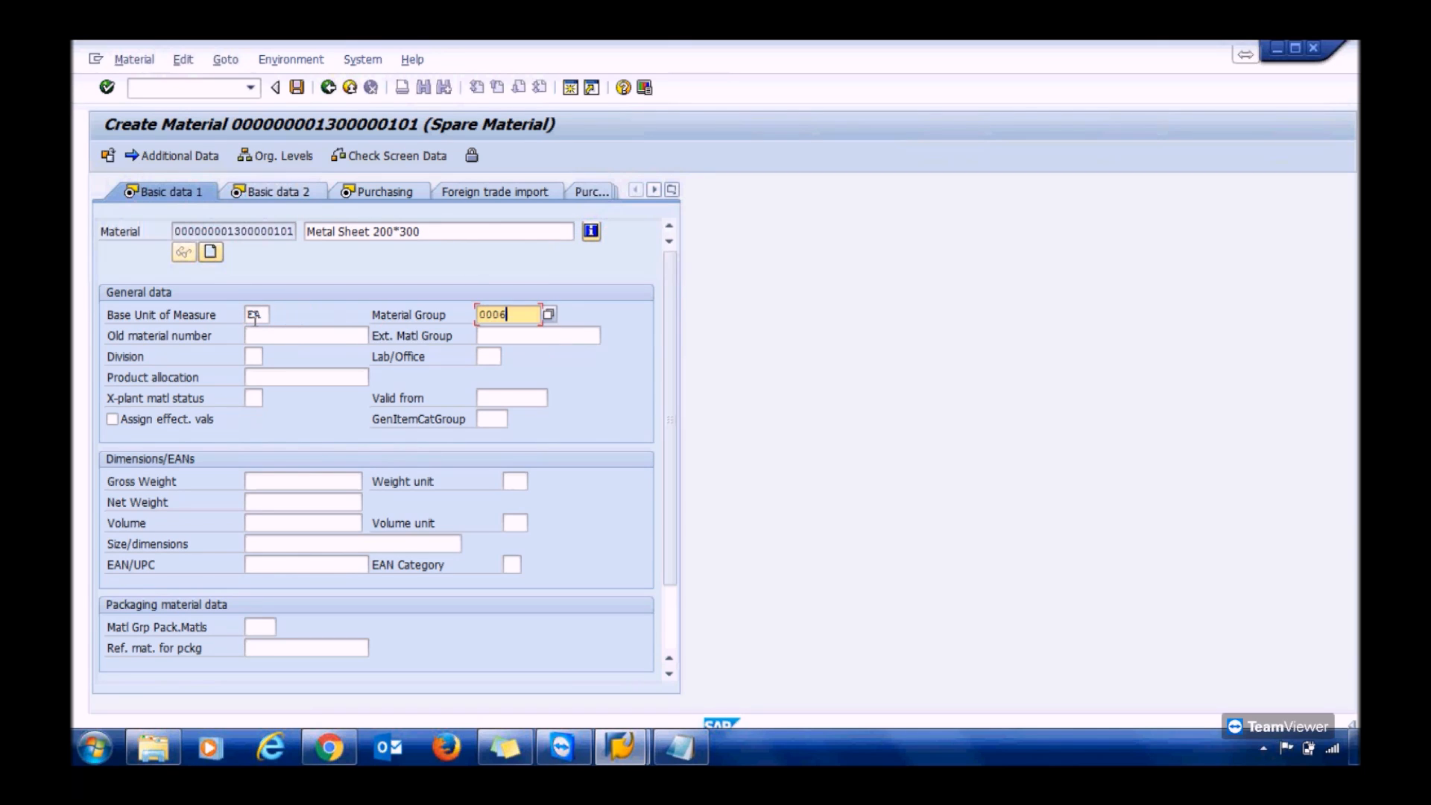
pyautogui.press('Return')
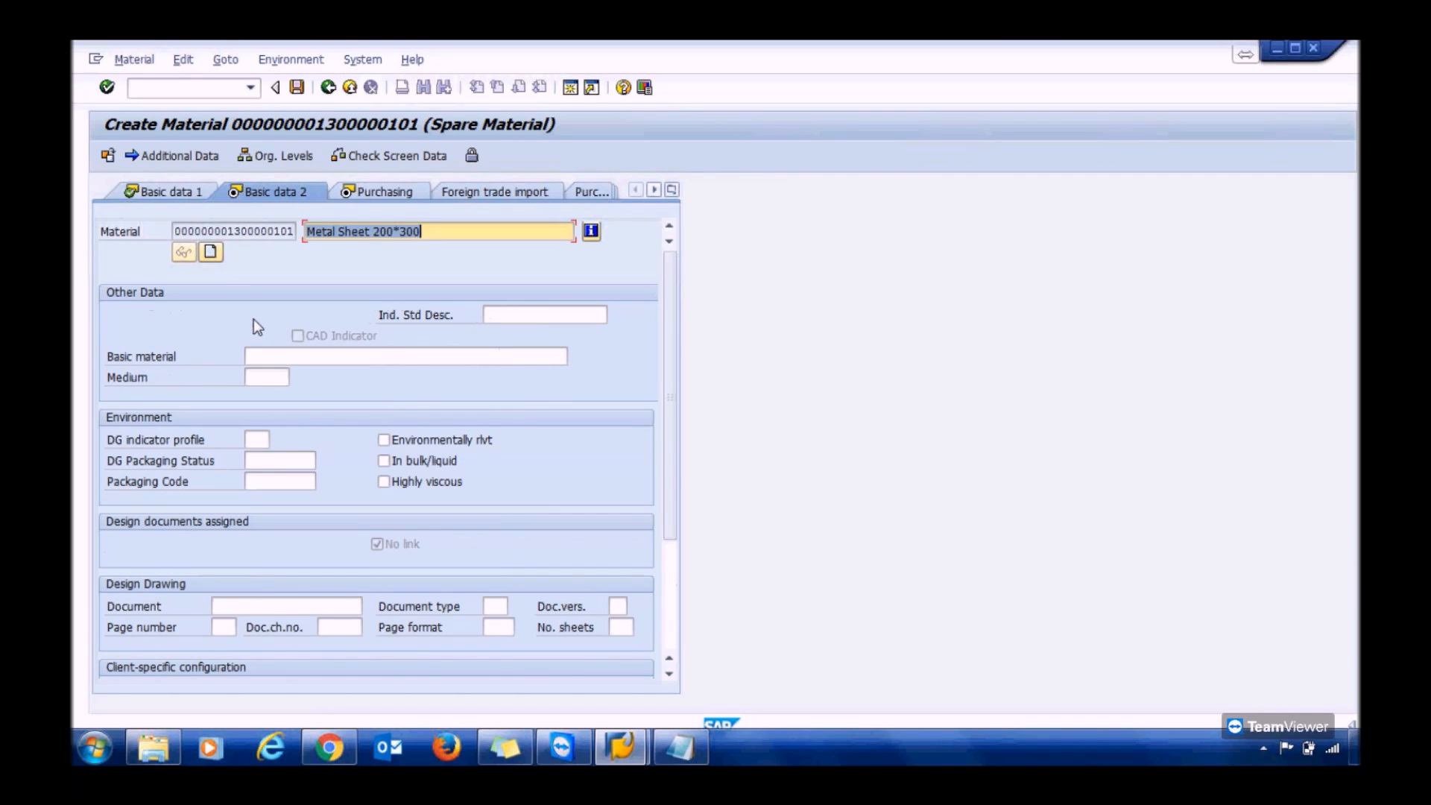
# Step: Continue through the purchasing and plant data views without entries up to Accounting 1
pyautogui.press('Return')
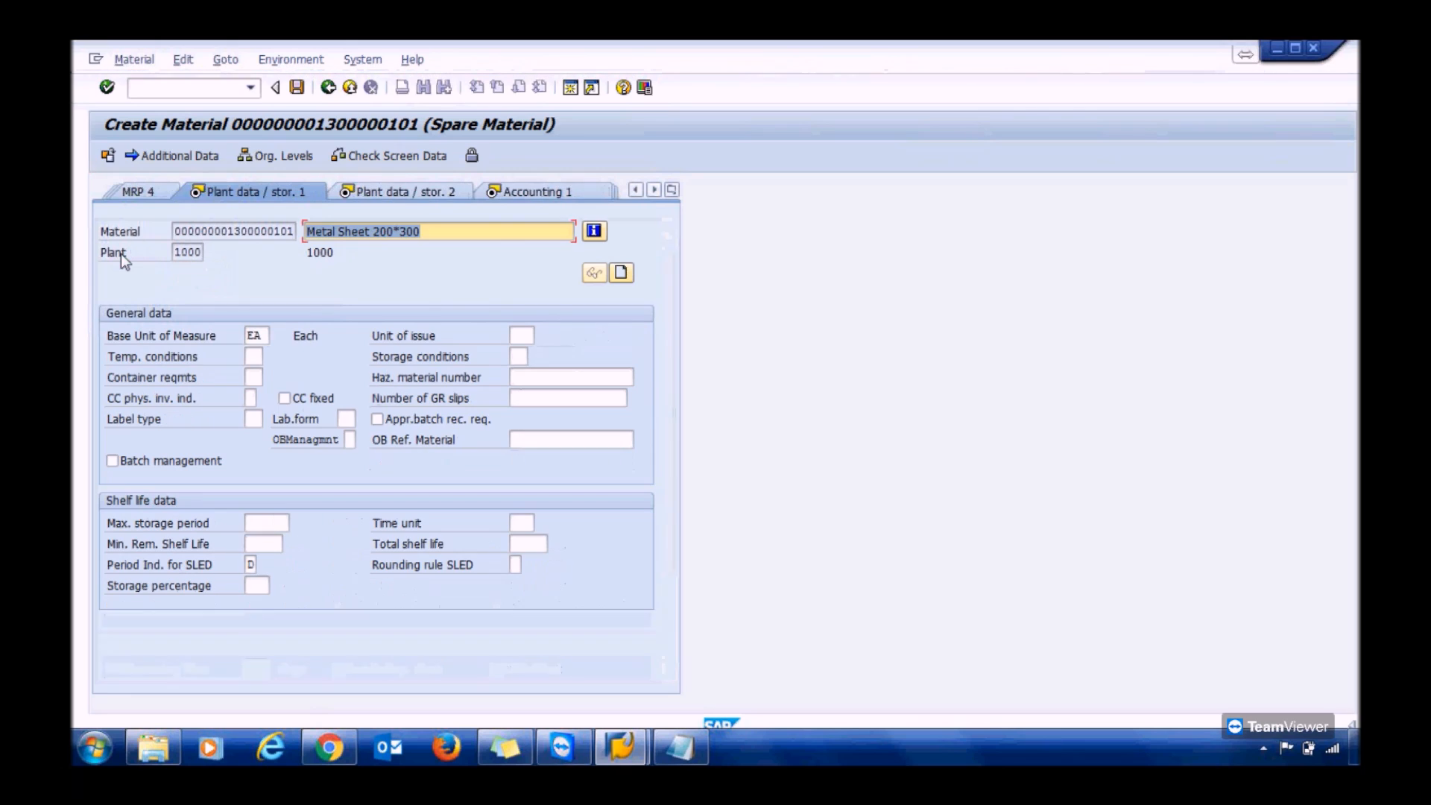
pyautogui.press('Return')
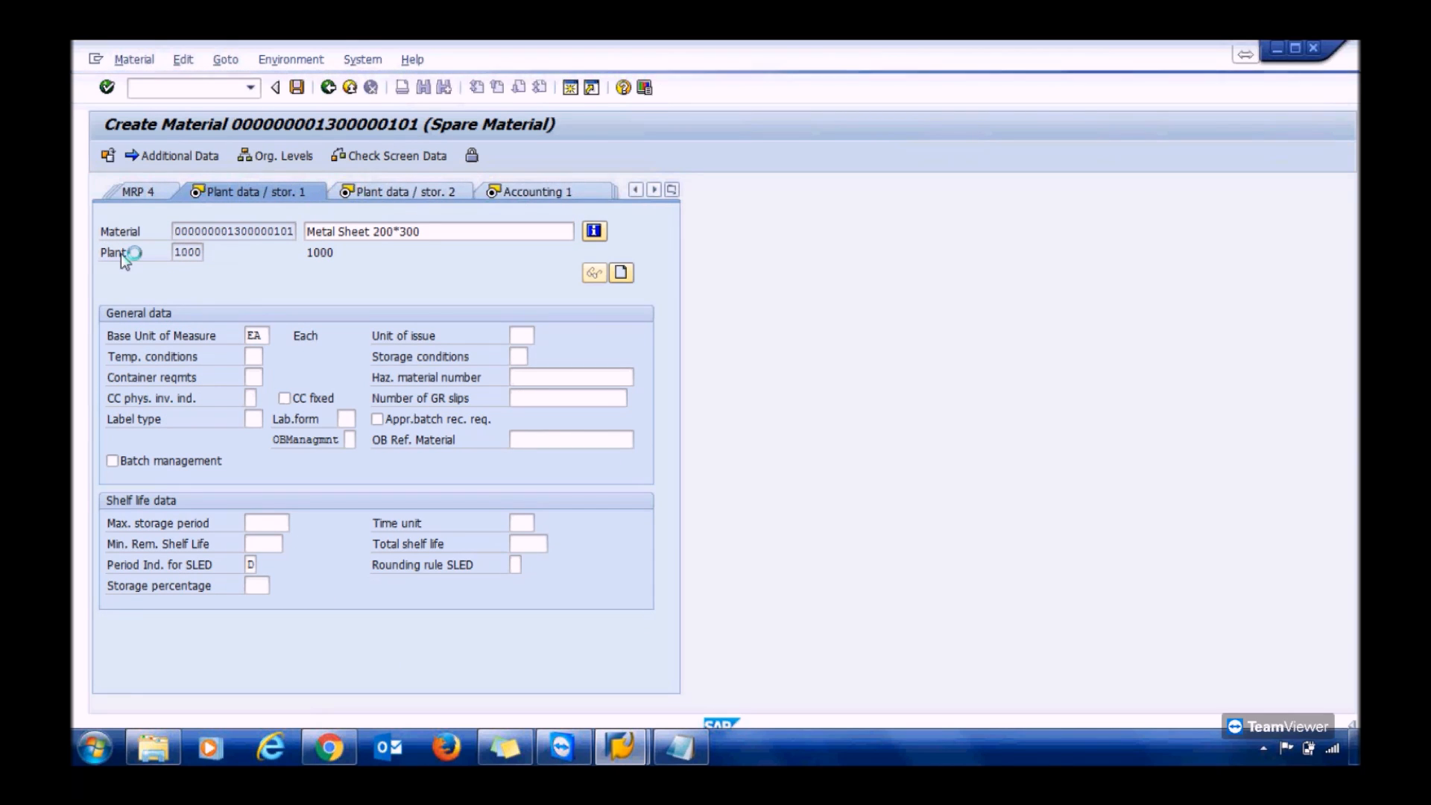
pyautogui.press('Return')
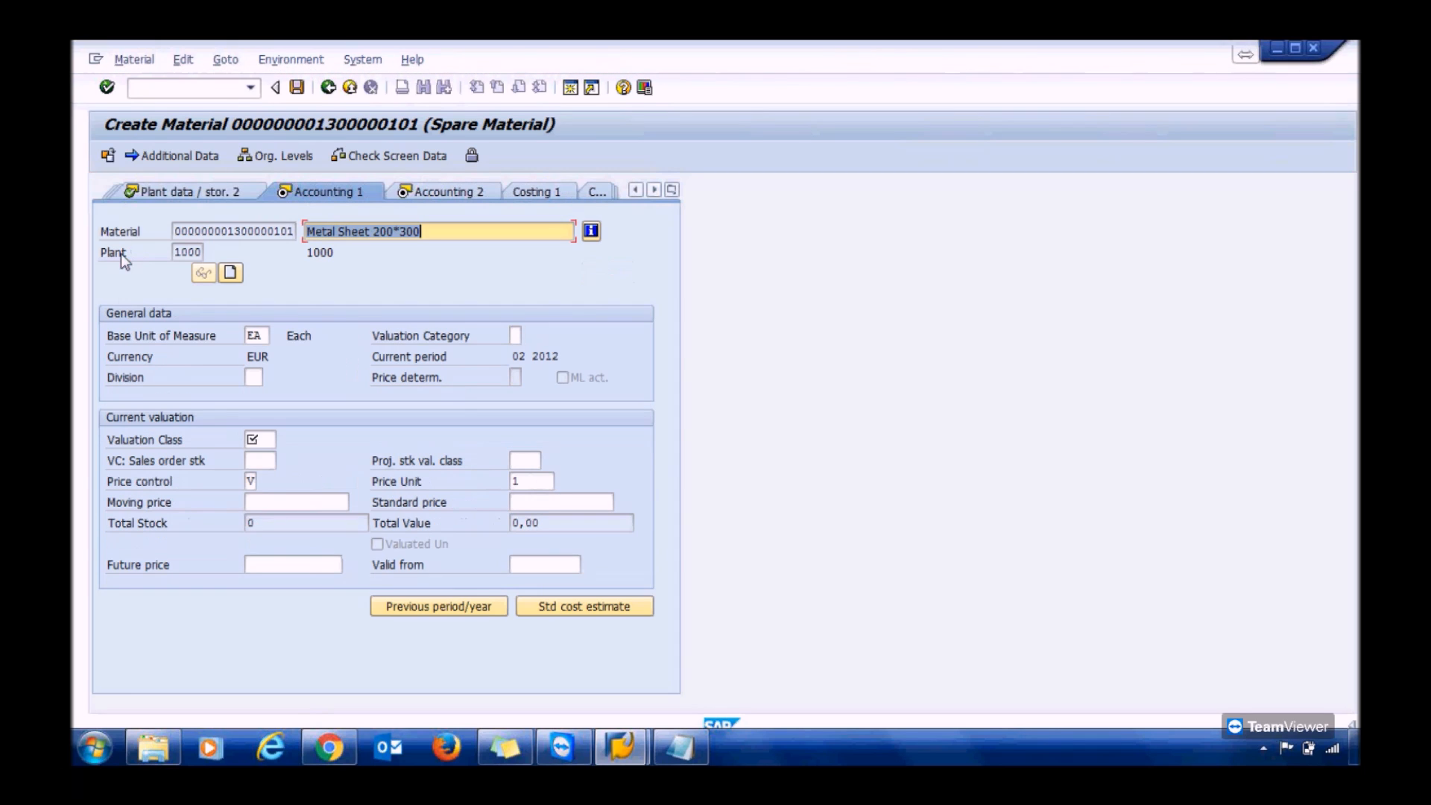
# Step: Try valuation class 3001 for the material in Accounting 1
pyautogui.click(261, 438)
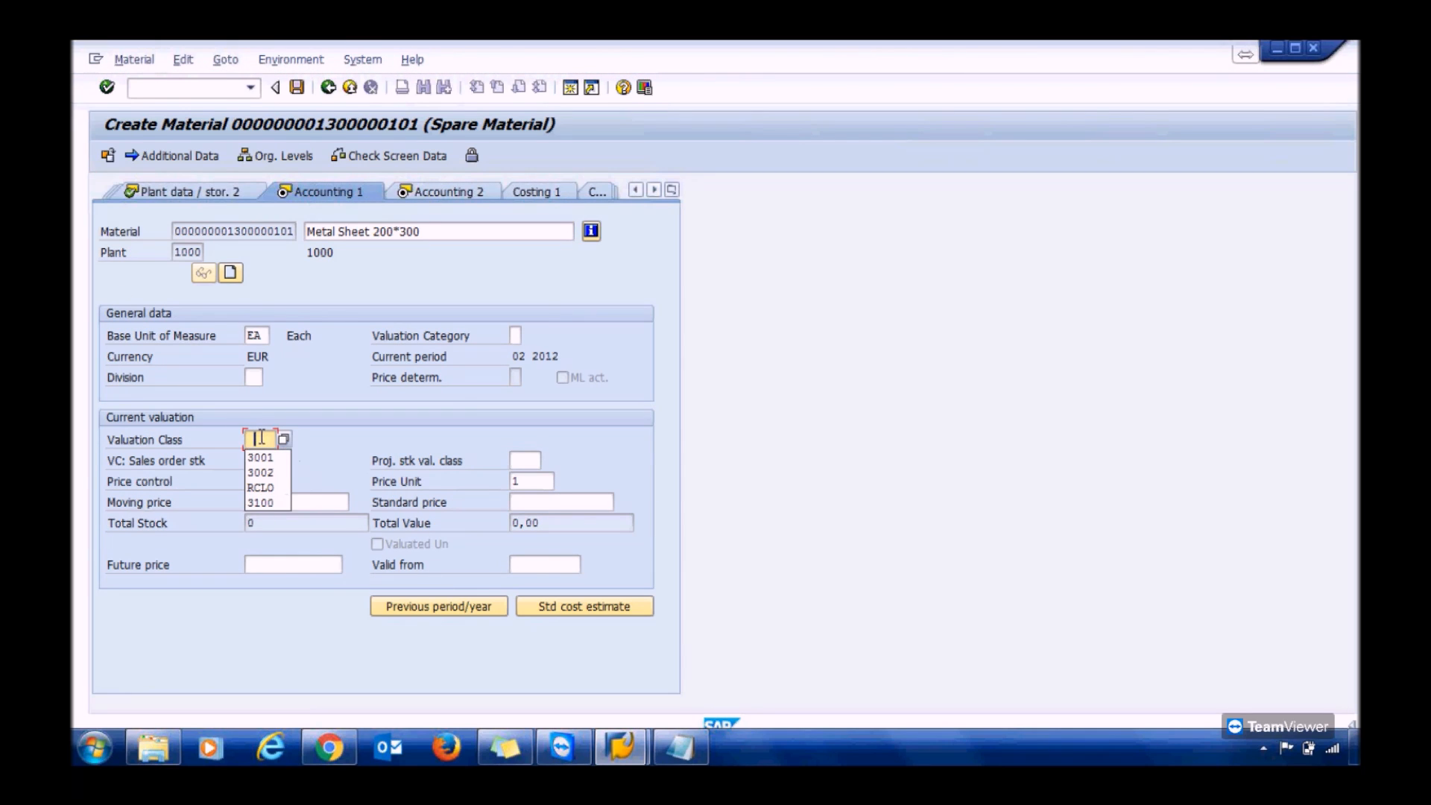
pyautogui.press('Return')
pyautogui.press('Return')
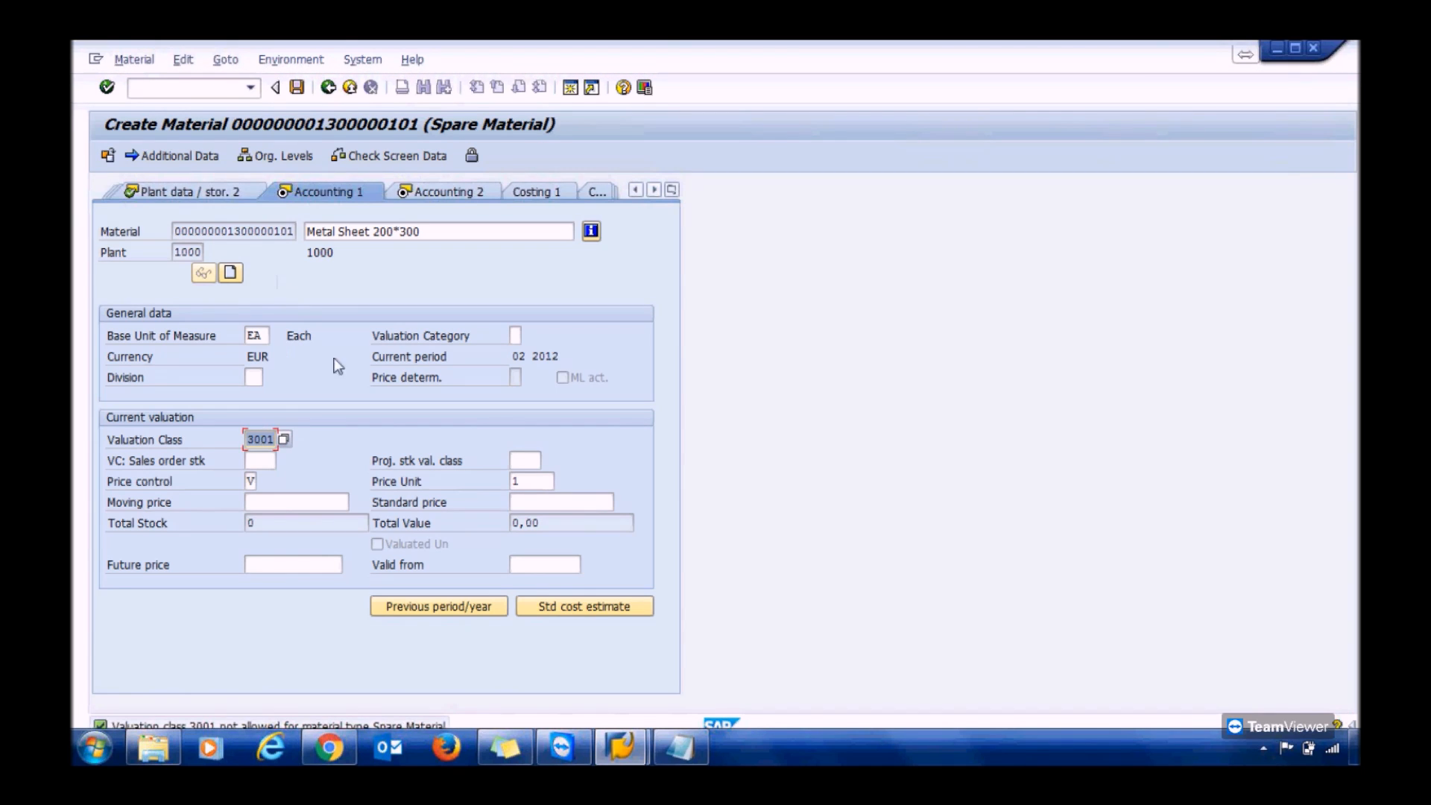
# Step: Choose valuation class 3030 from the list of possible values and confirm the entry
pyautogui.press('Return')
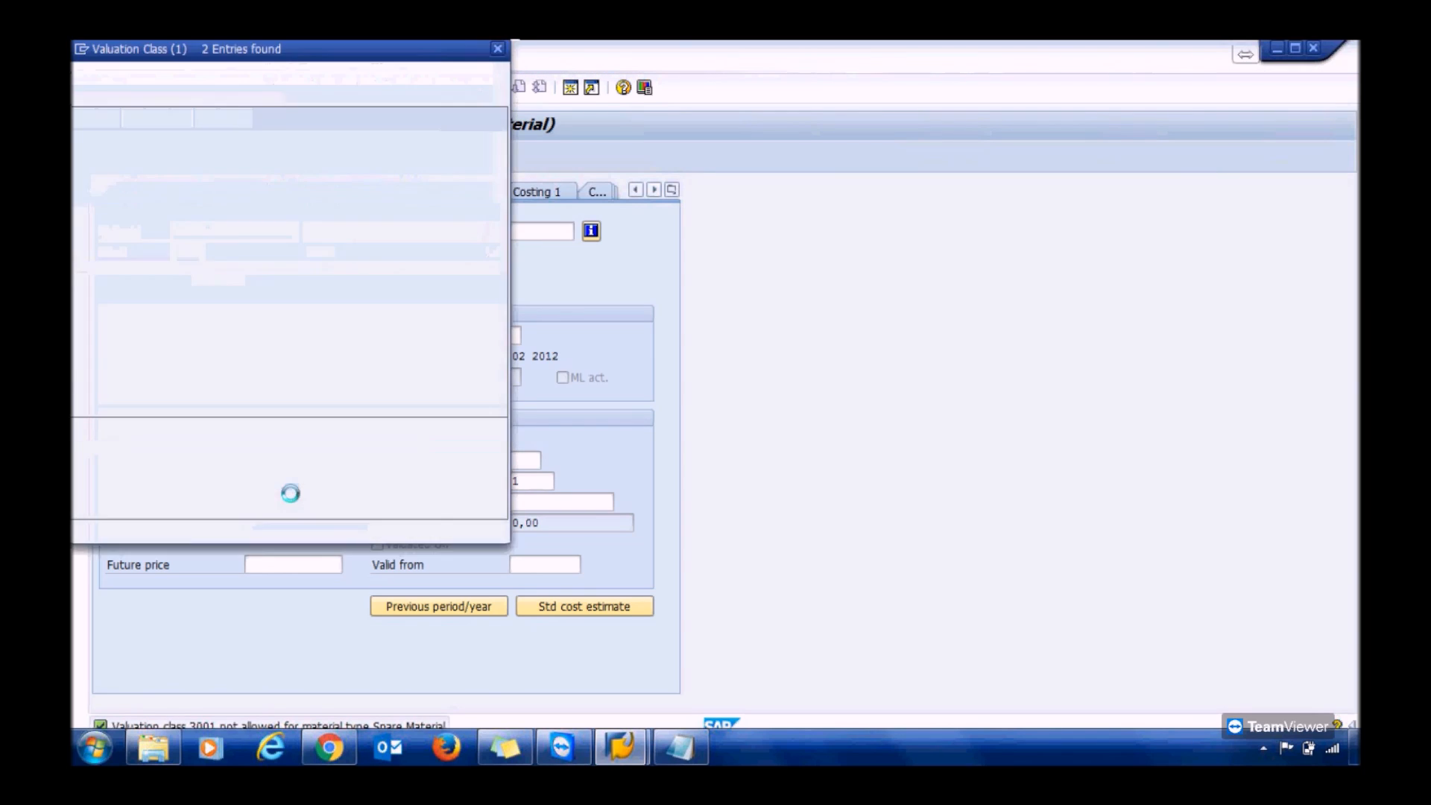
pyautogui.doubleClick(140, 181)
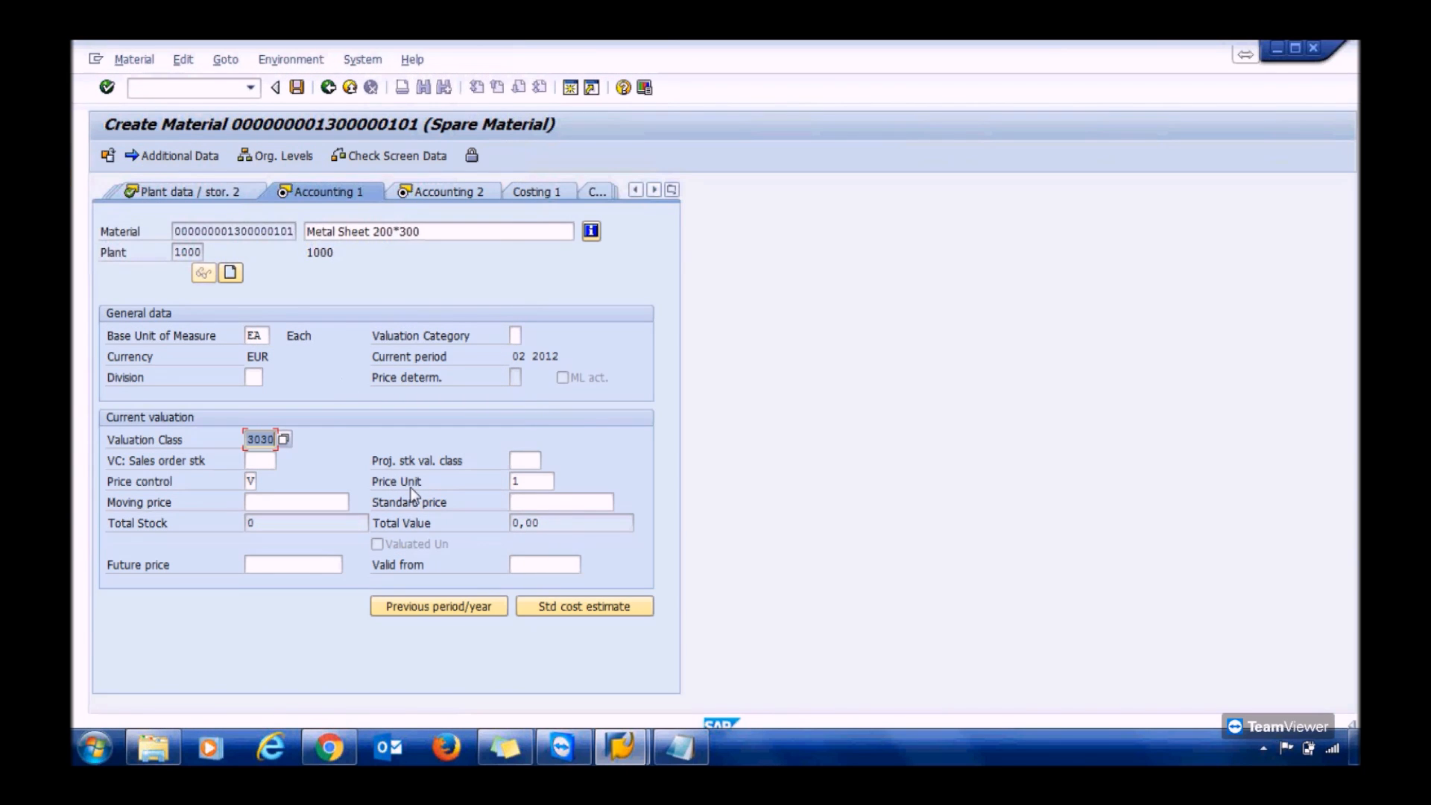
pyautogui.press('Return')
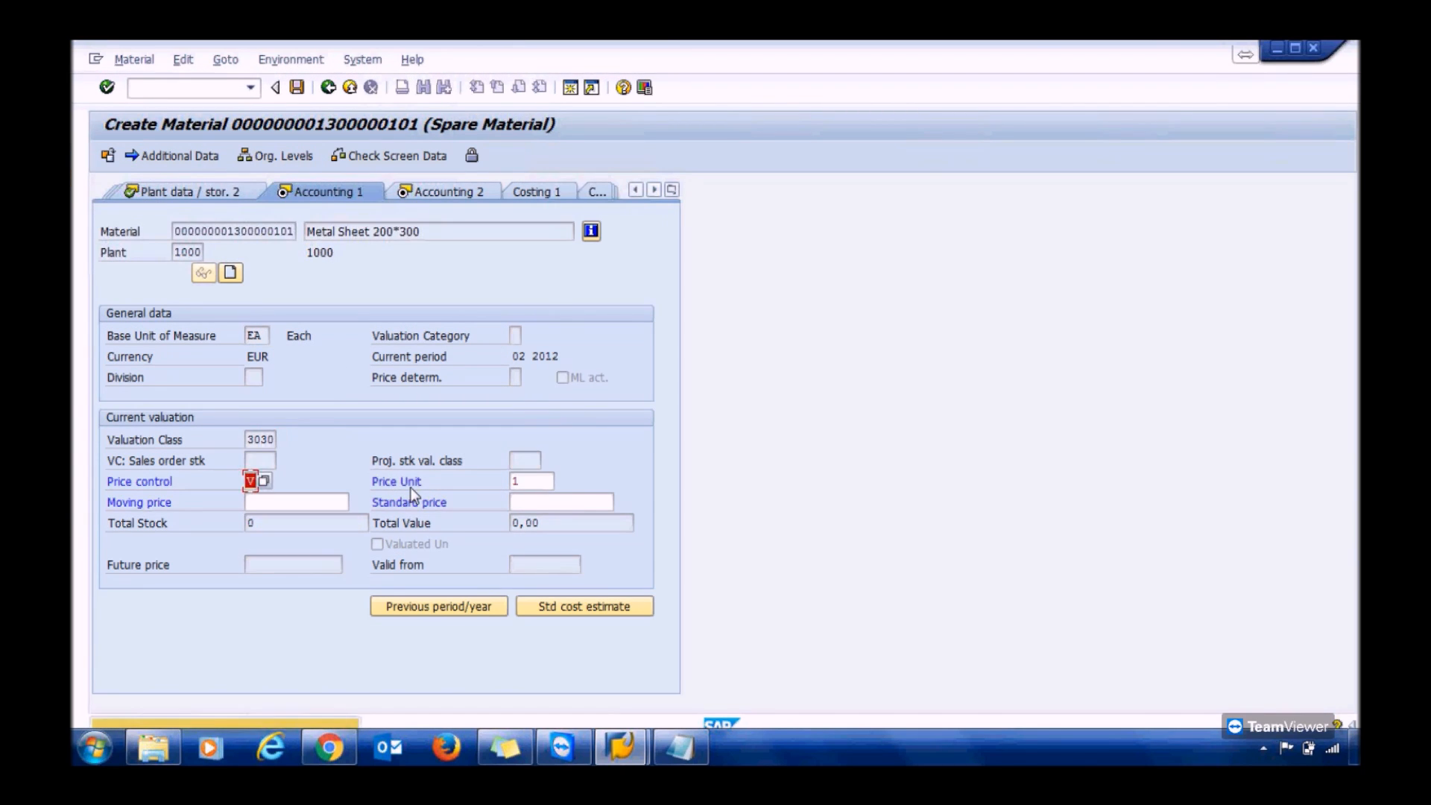
# Step: Continue past the accounting views without a moving price and save the material
pyautogui.press('Return')
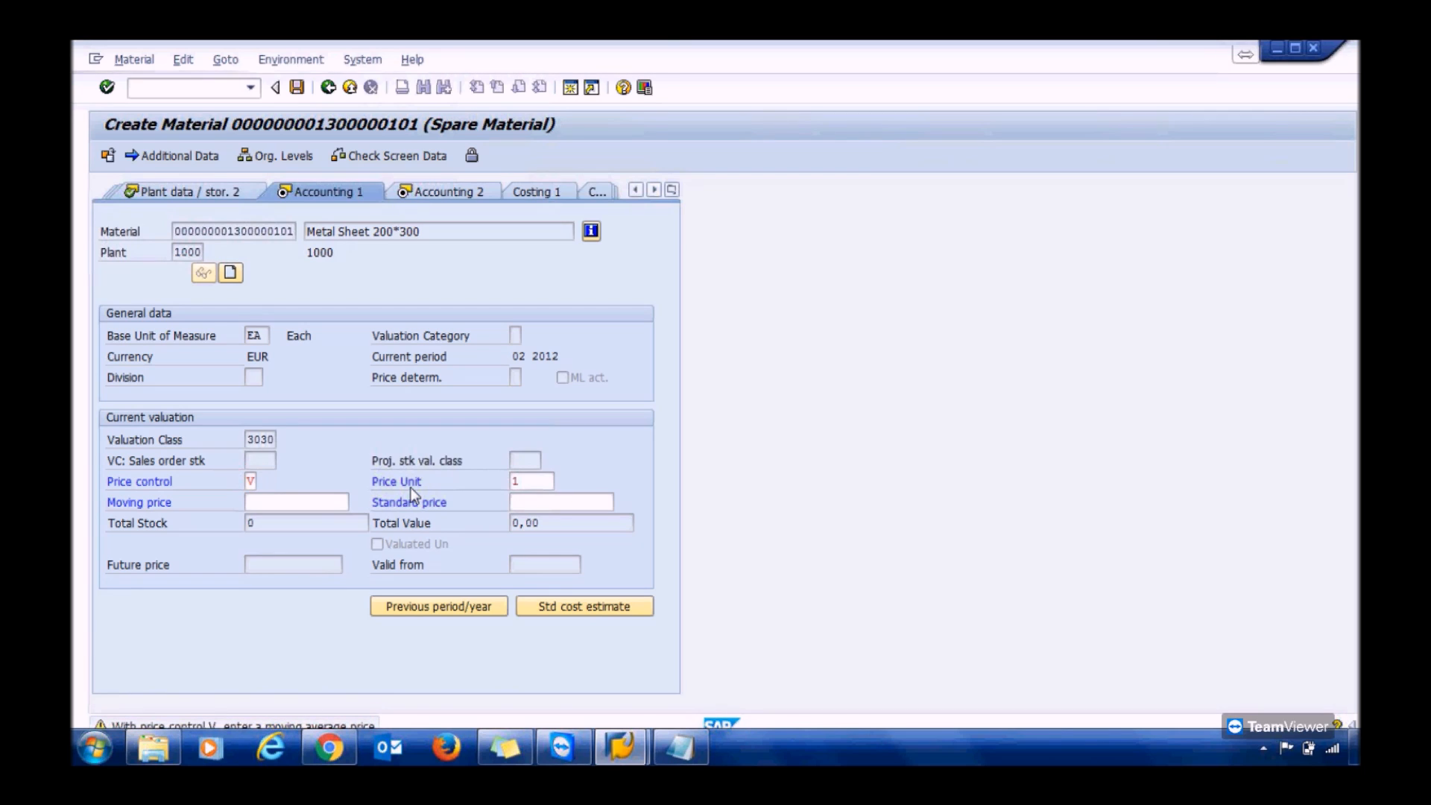
pyautogui.press('Return')
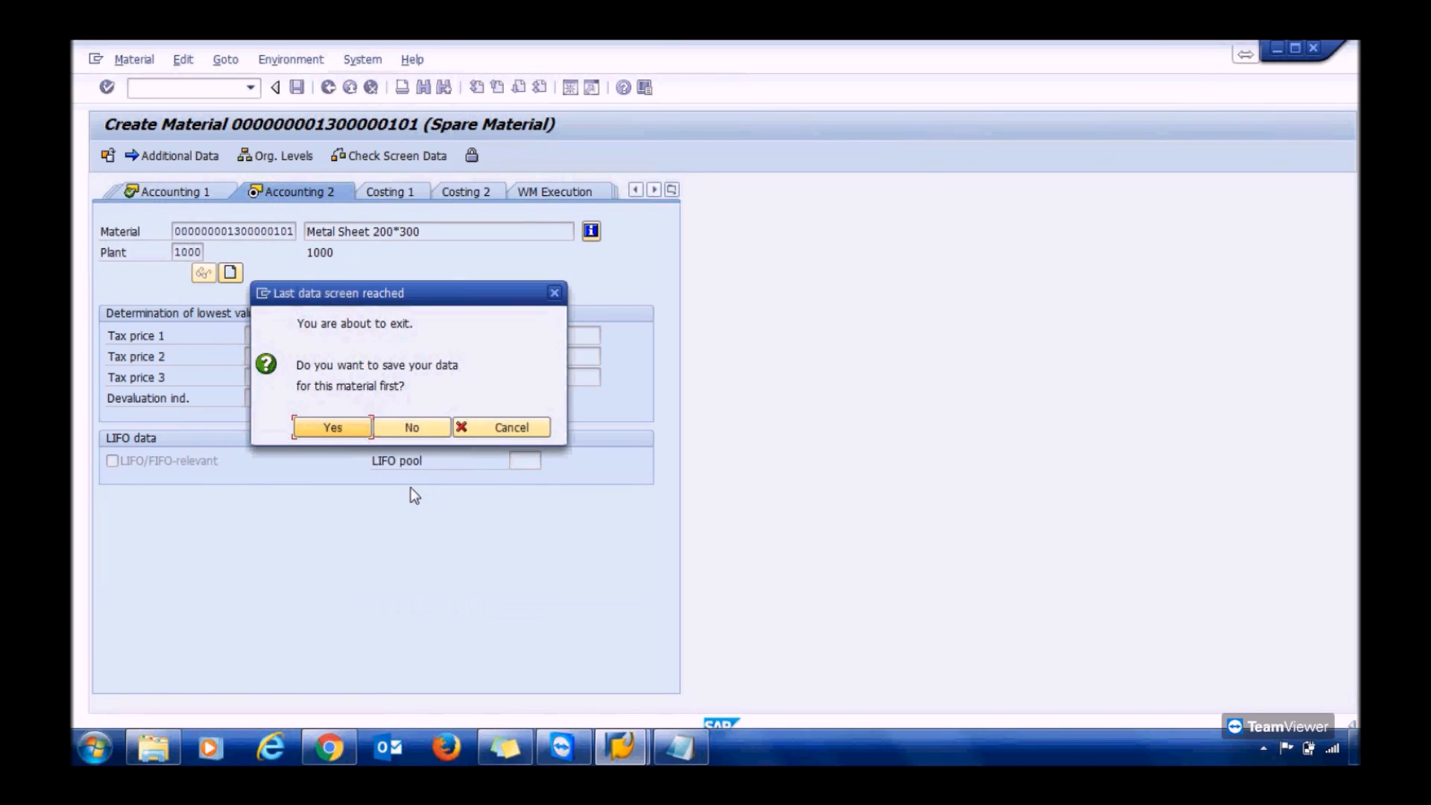
pyautogui.click(321, 430)
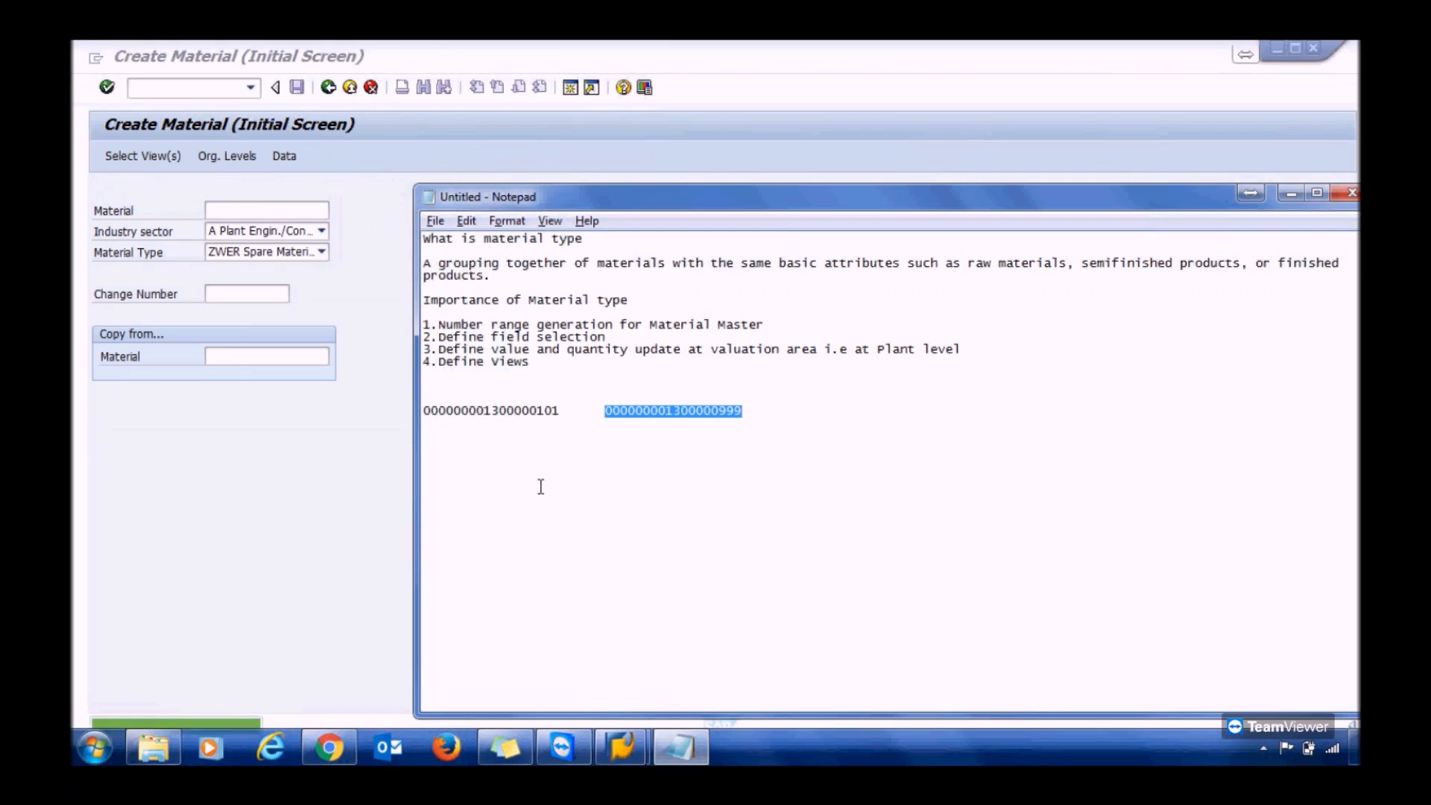
# Step: Switch to Notepad to compare the new material's number with the noted number range, and return to SAP
pyautogui.click(680, 747)
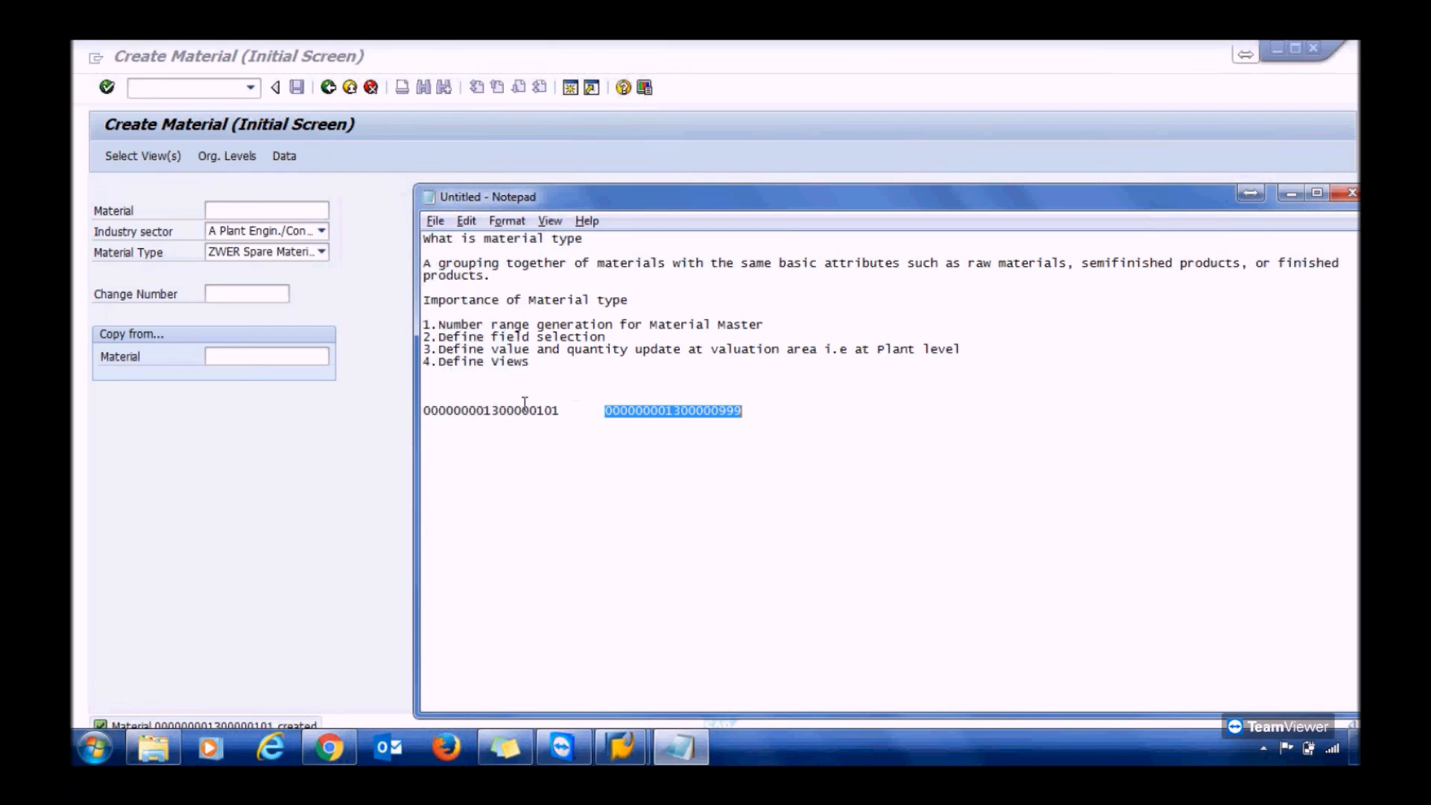
pyautogui.click(265, 414)
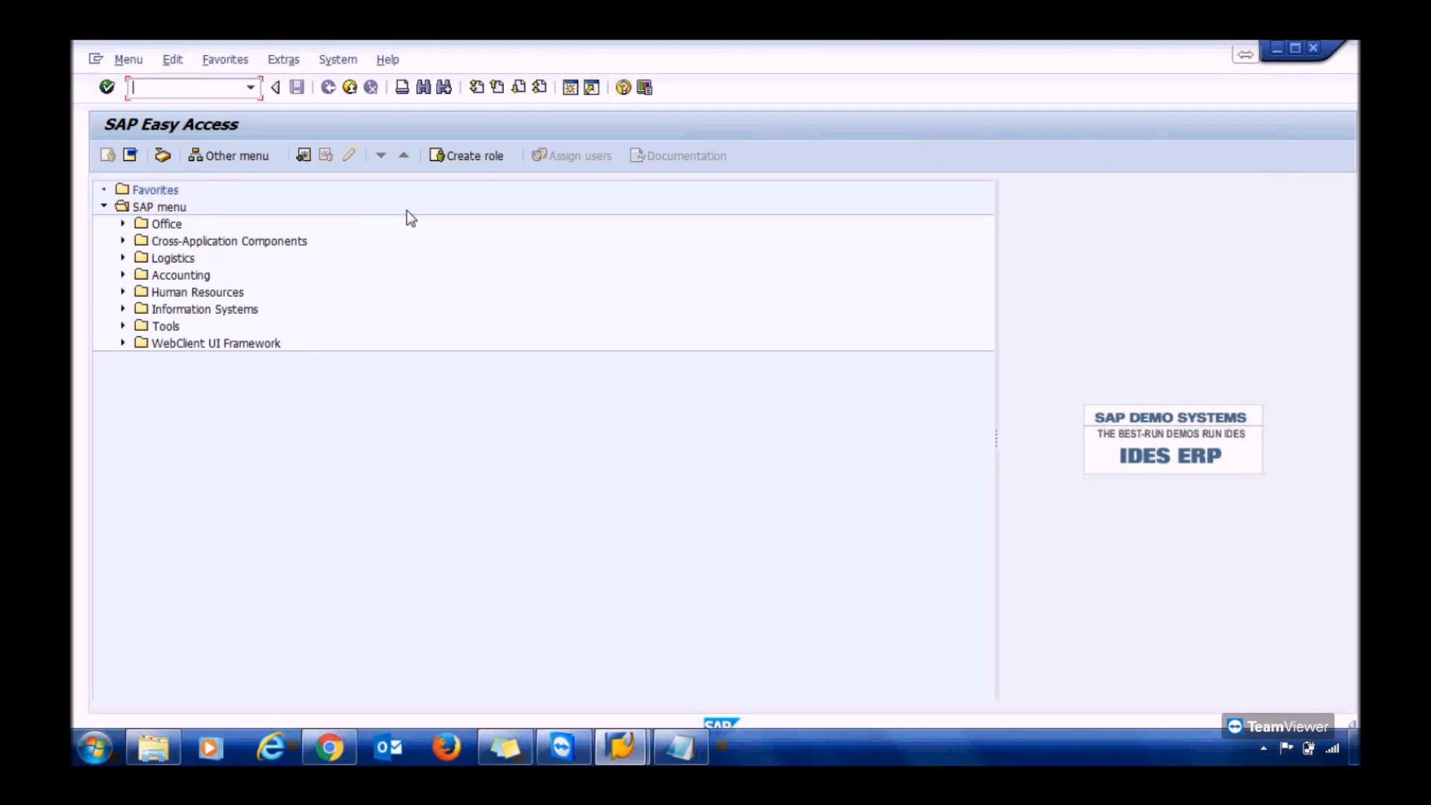
# Step: Switch to Notepad and change the heading to "Importance/Control of Material type"
pyautogui.click(698, 761)
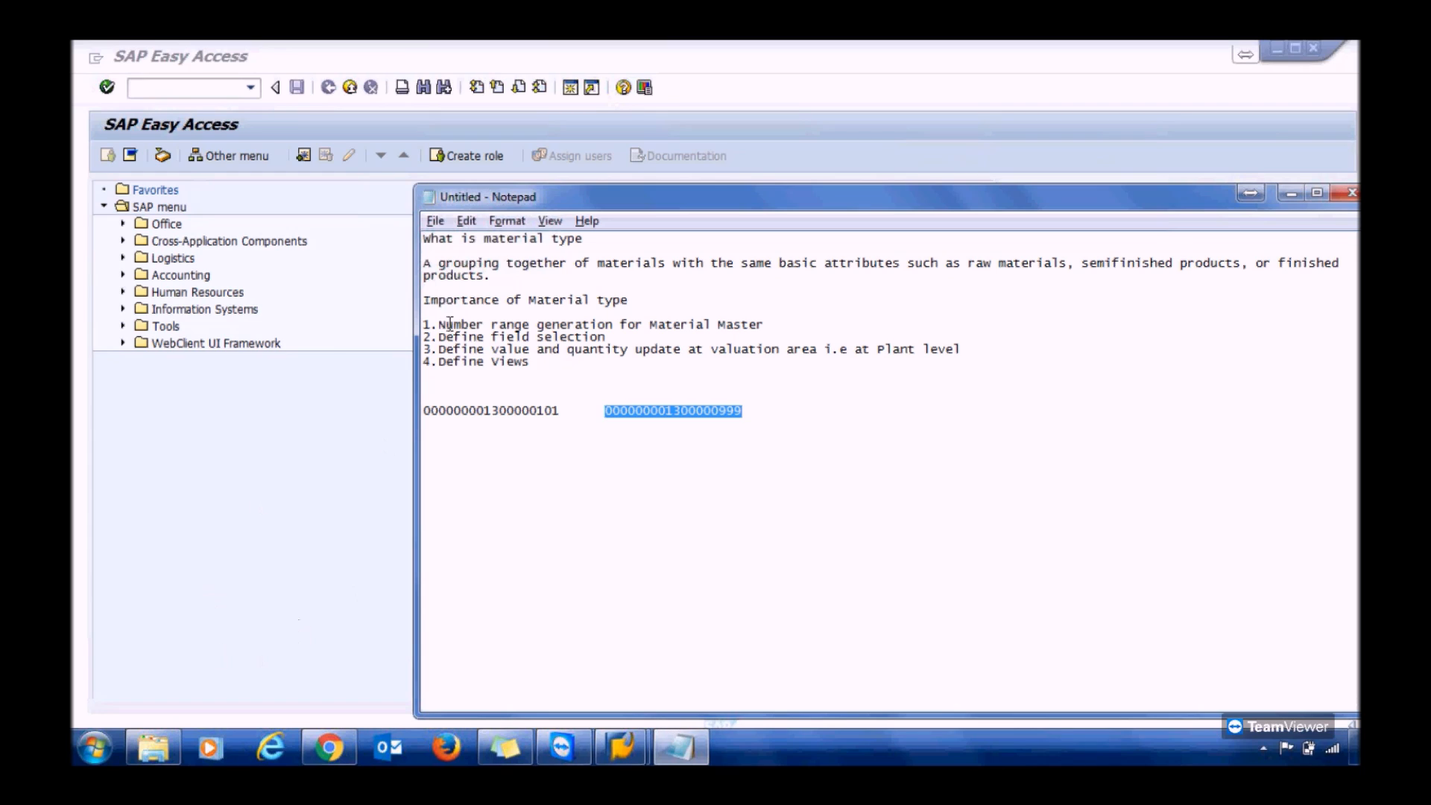
pyautogui.click(499, 297)
pyautogui.write('Contr')
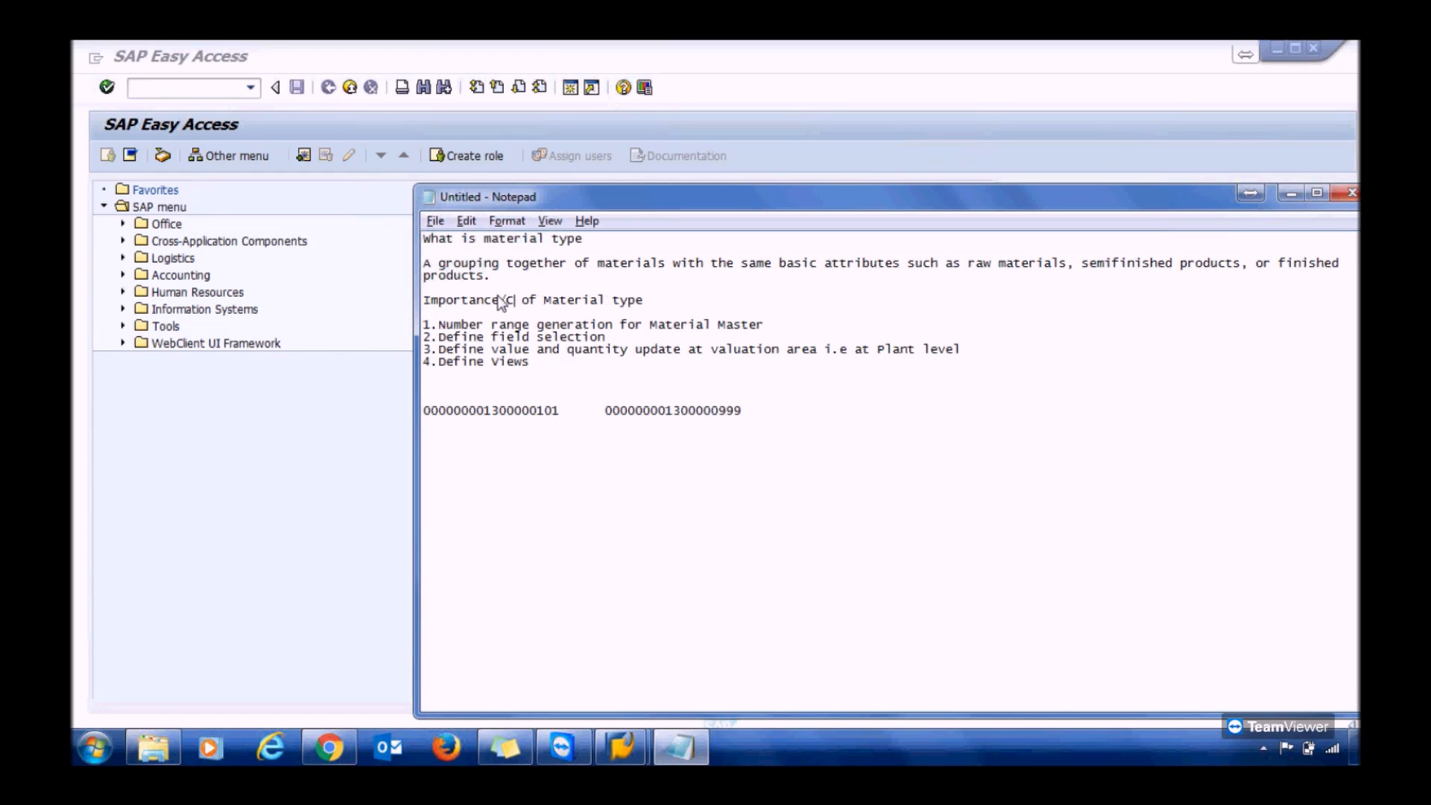
pyautogui.write('ol')
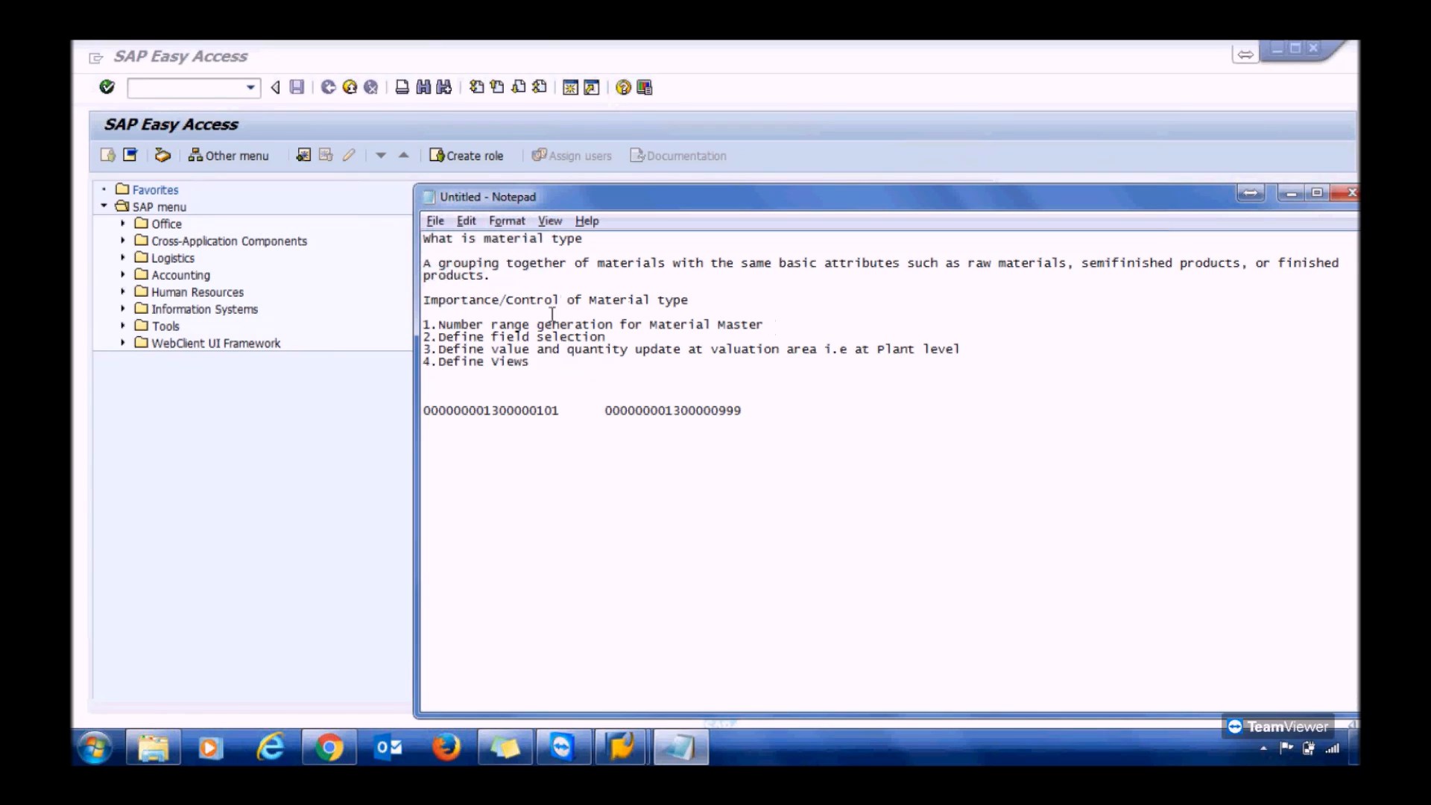
# Step: Highlight the "Define Views" point in the notes and return to the SAP Easy Access command field
pyautogui.moveTo(529, 362); pyautogui.dragTo(444, 362)
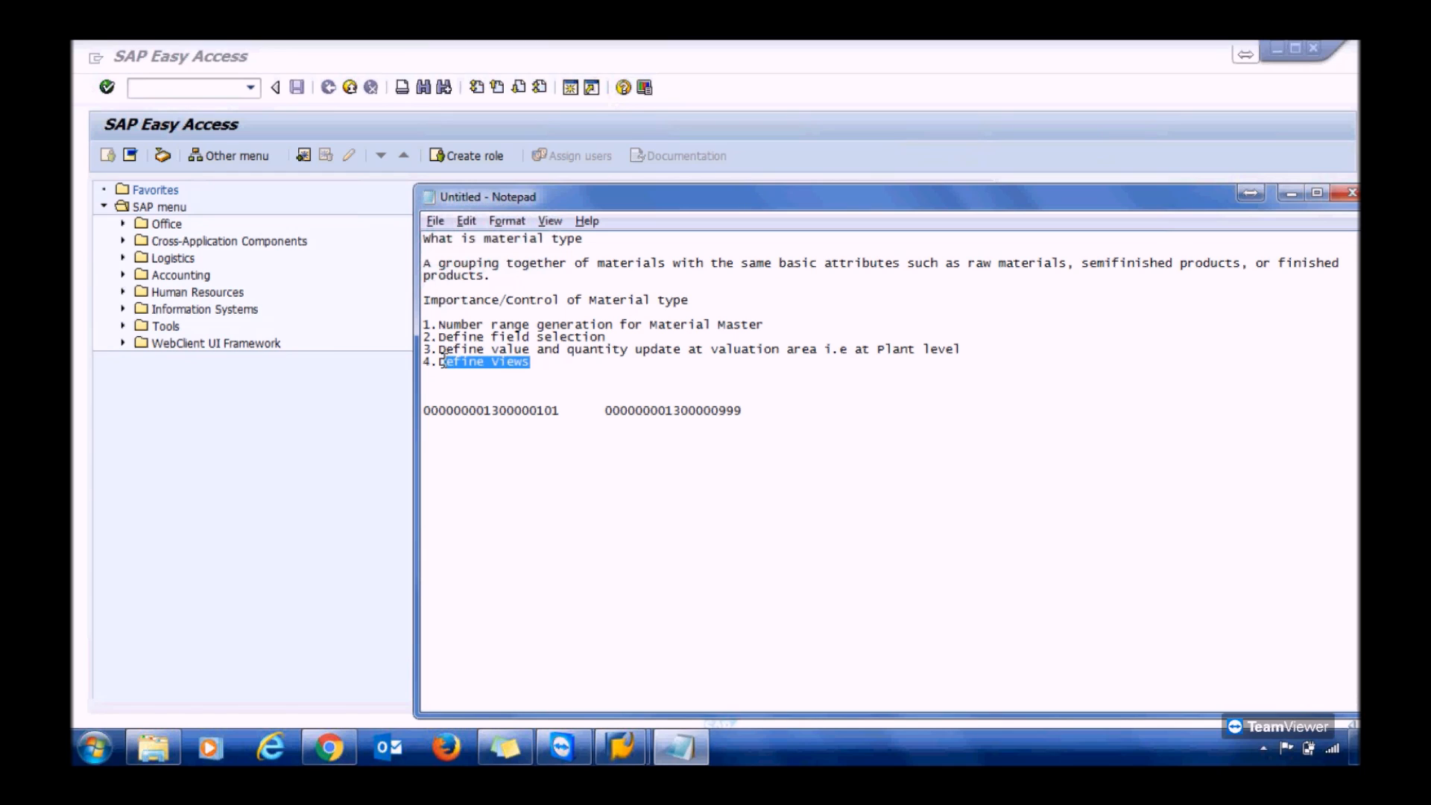
pyautogui.click(334, 247)
pyautogui.click(217, 89)
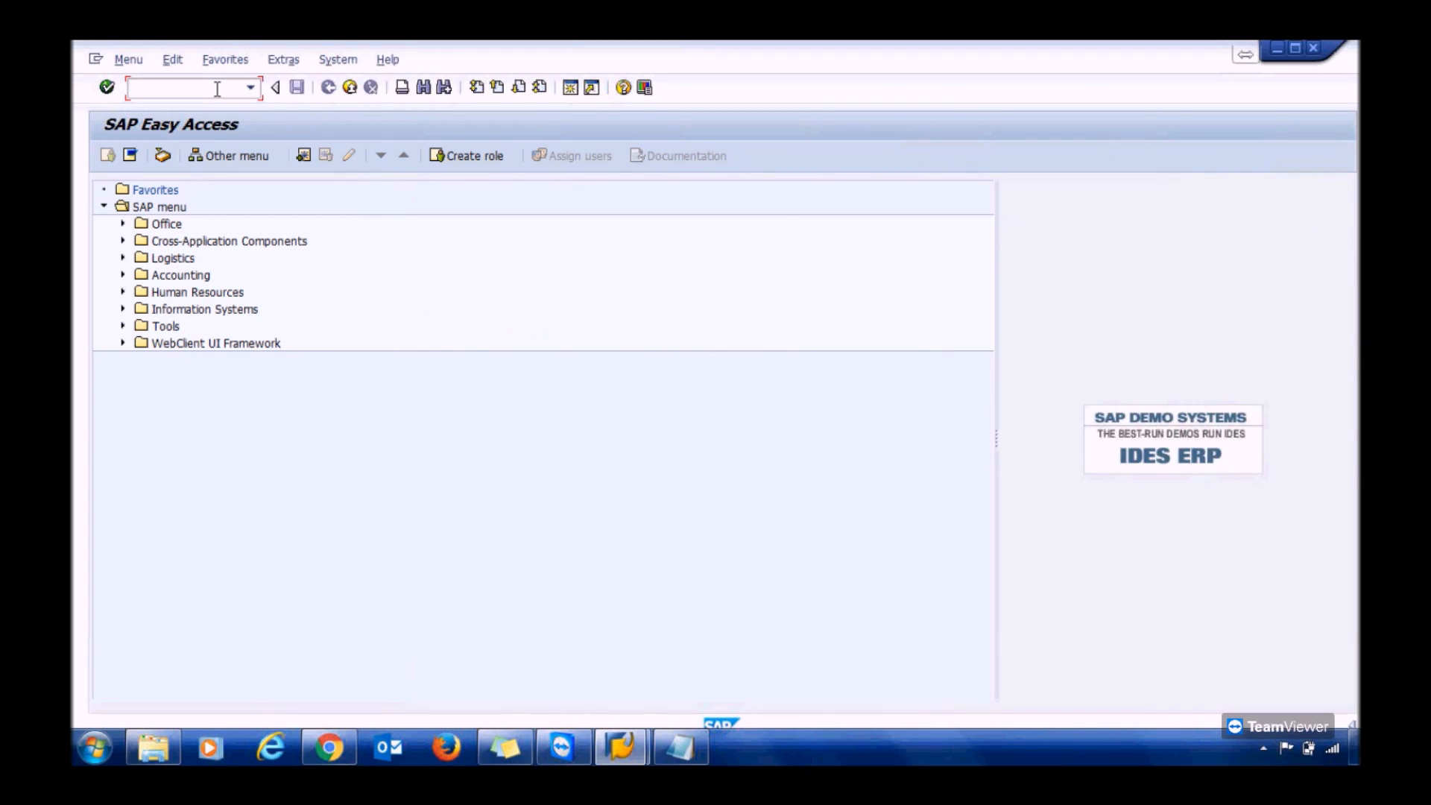